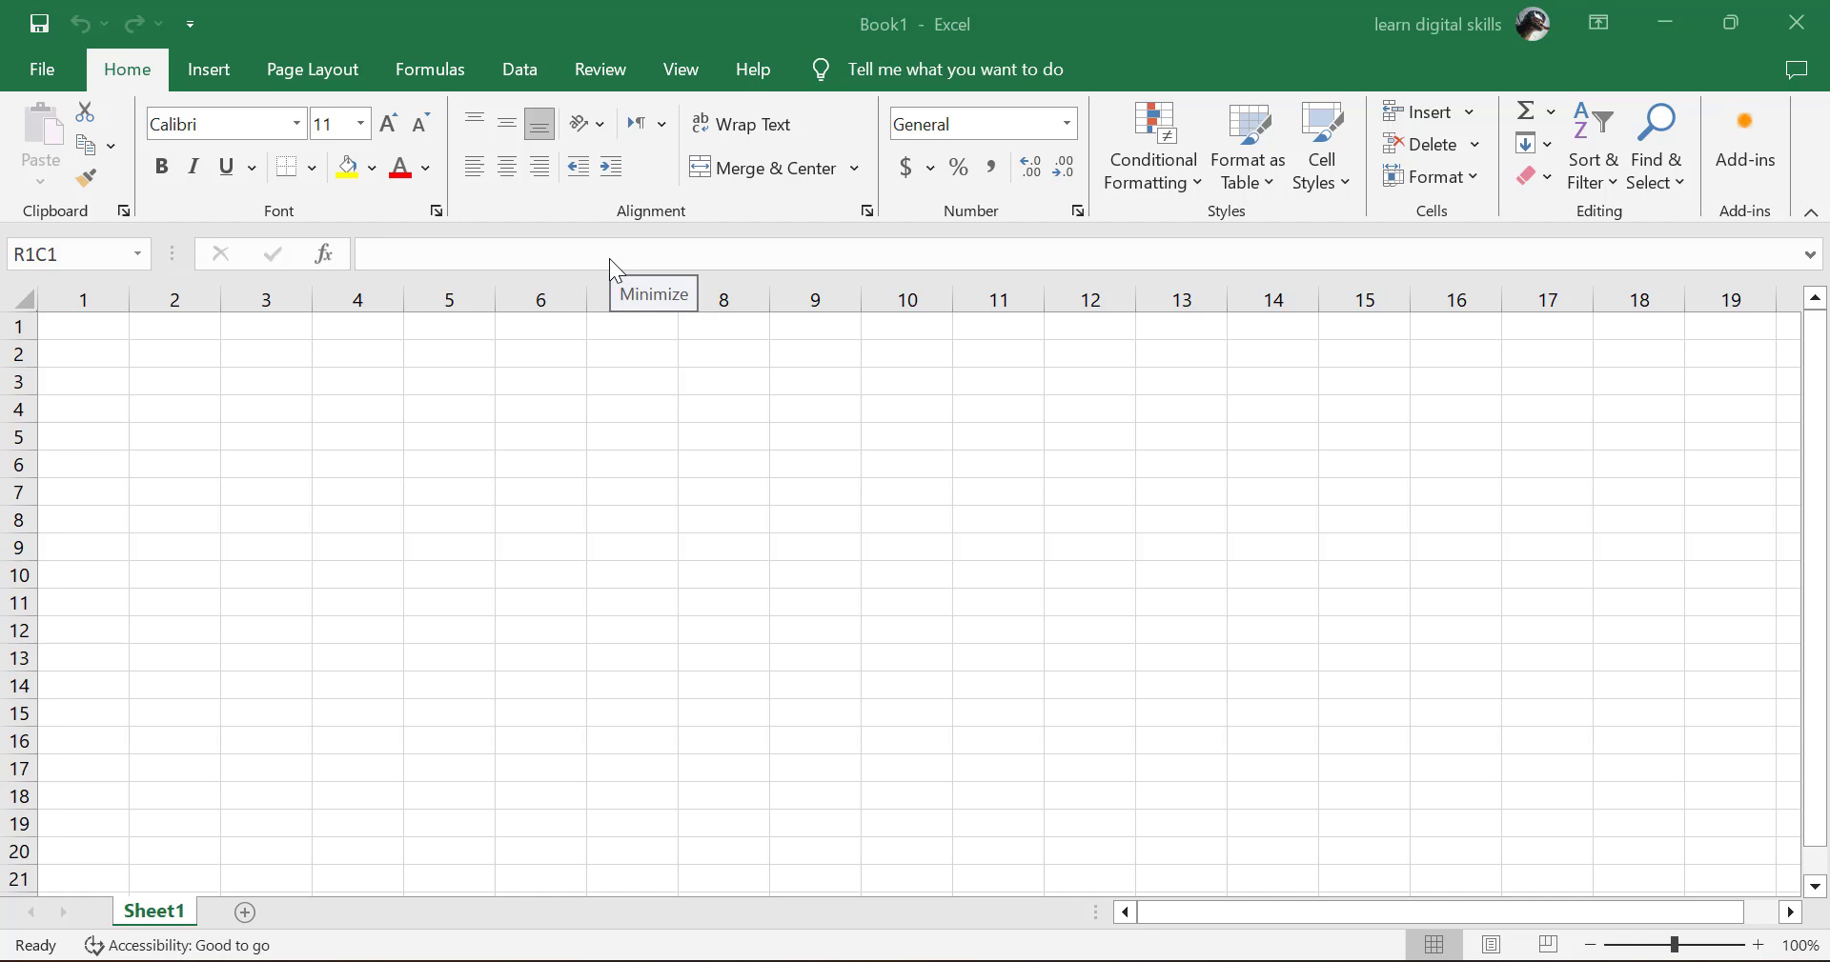
Open the Quick Access Toolbar customization with more commands and list All Commands as the source
click(194, 25)
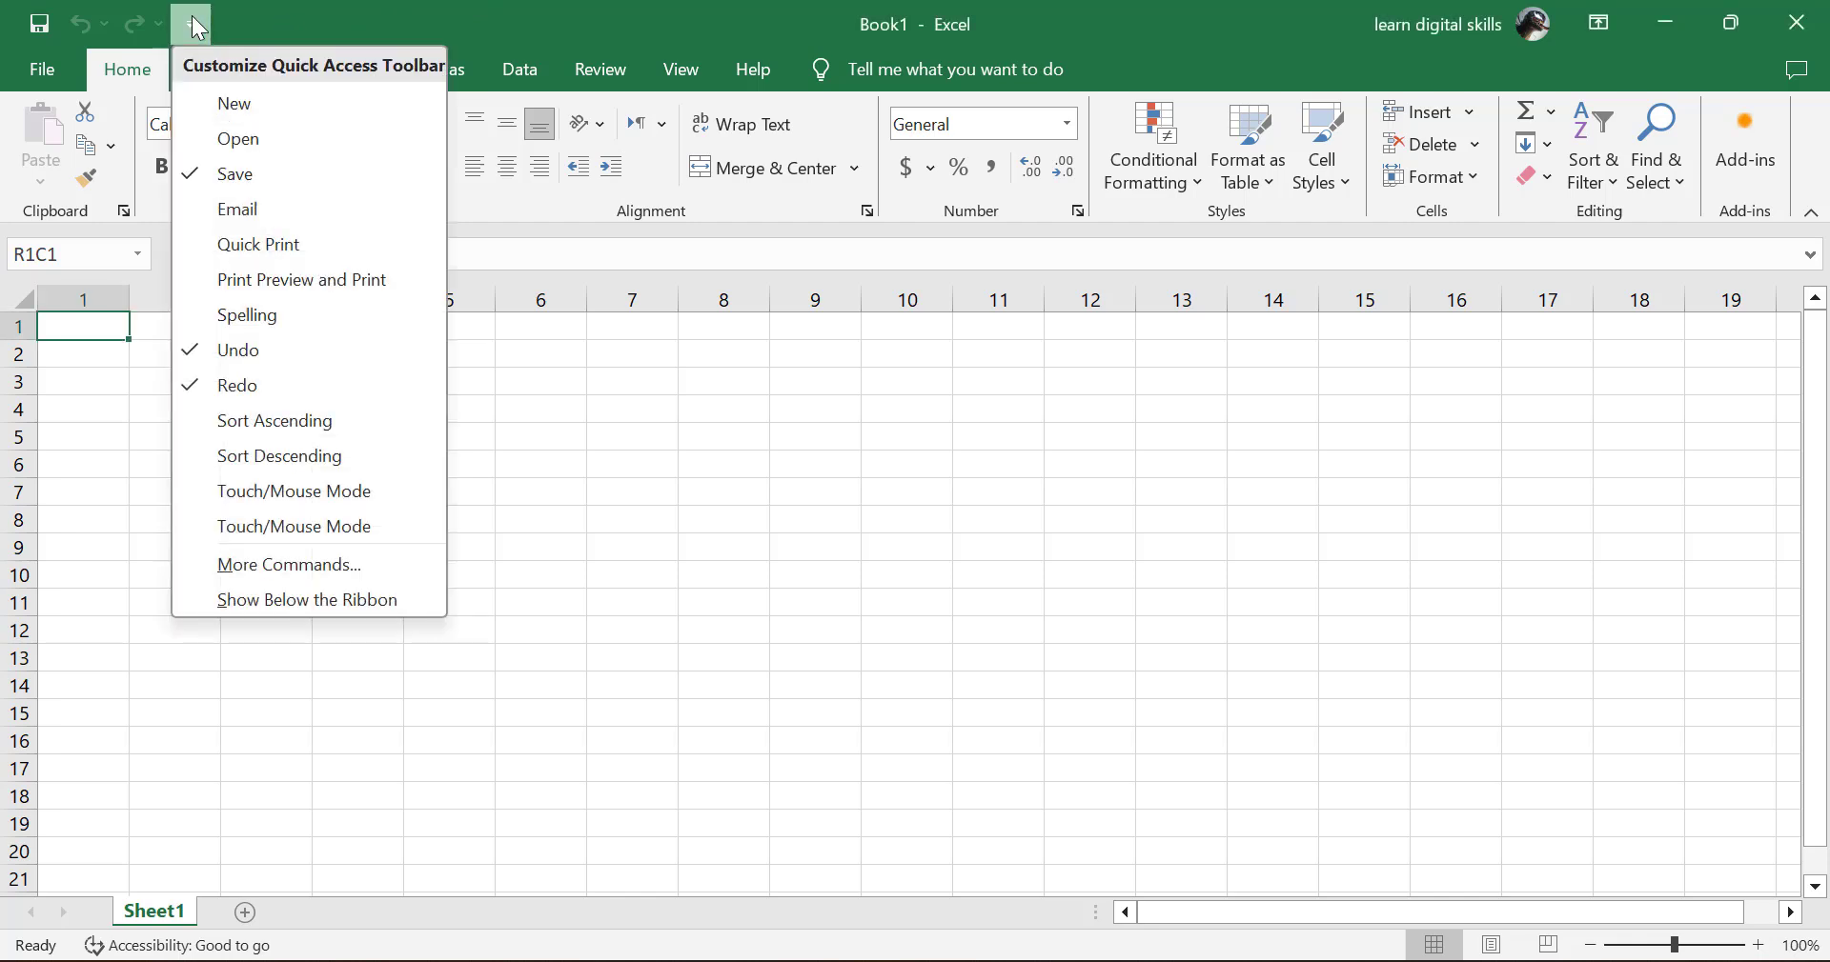
click(281, 568)
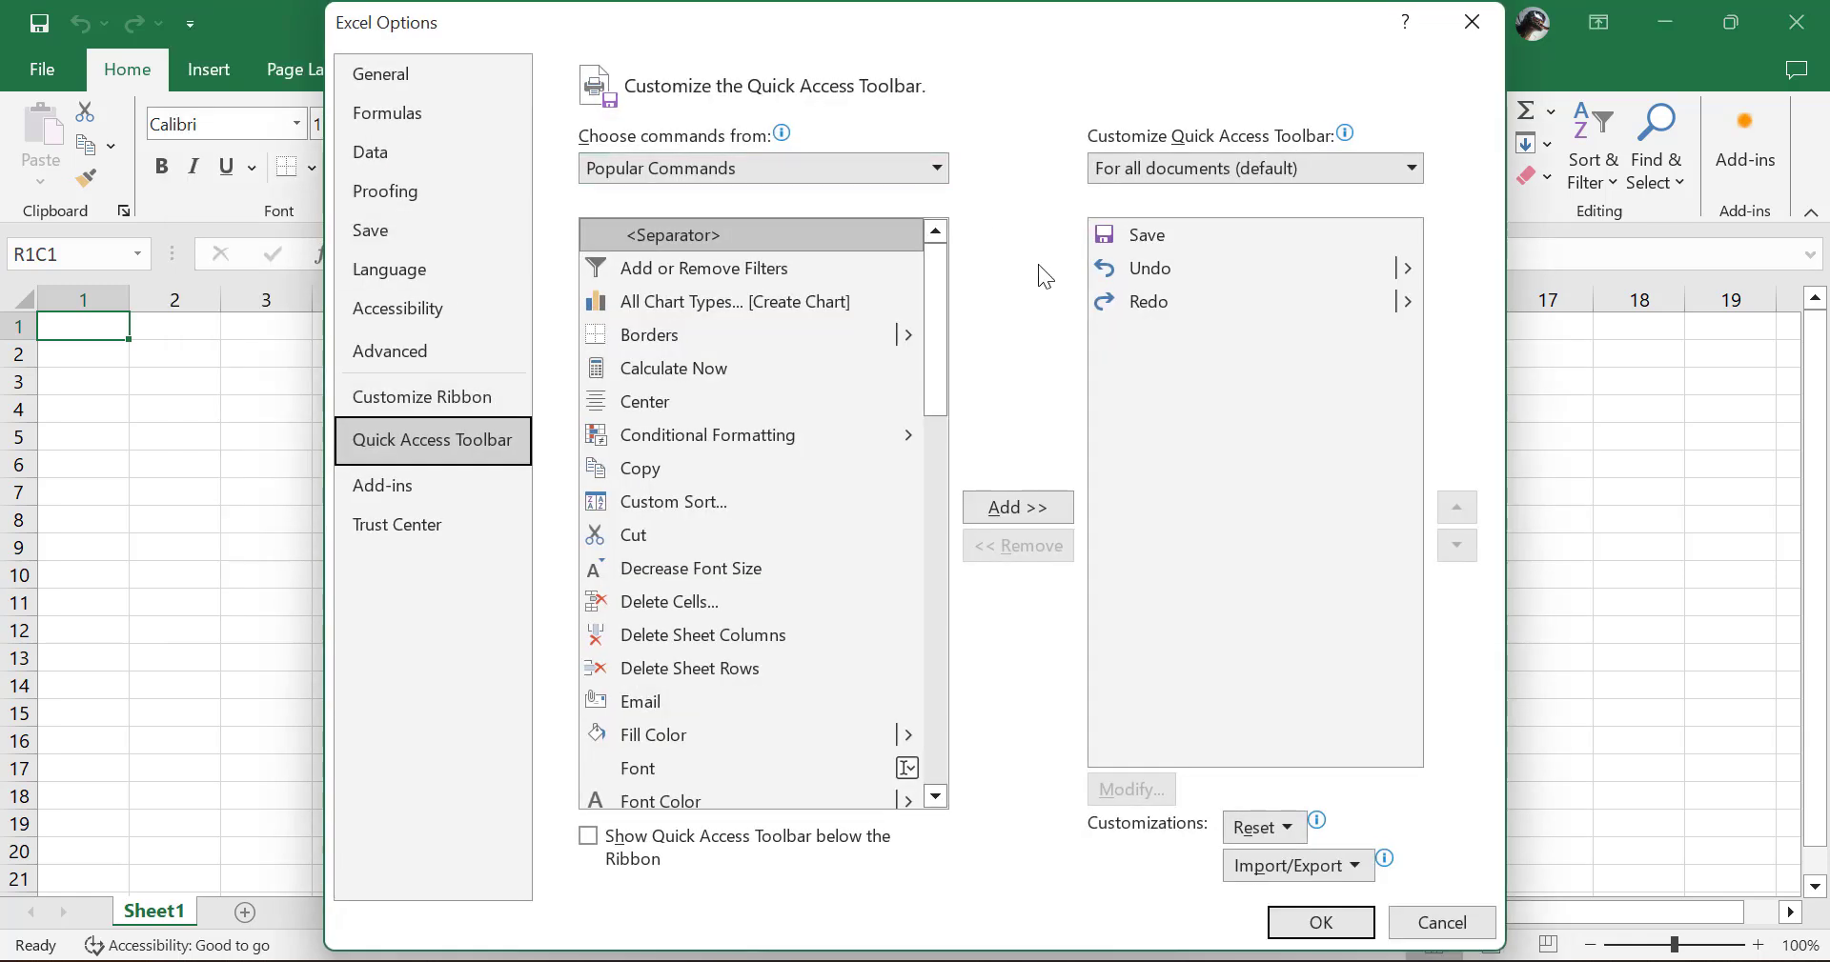
click(835, 173)
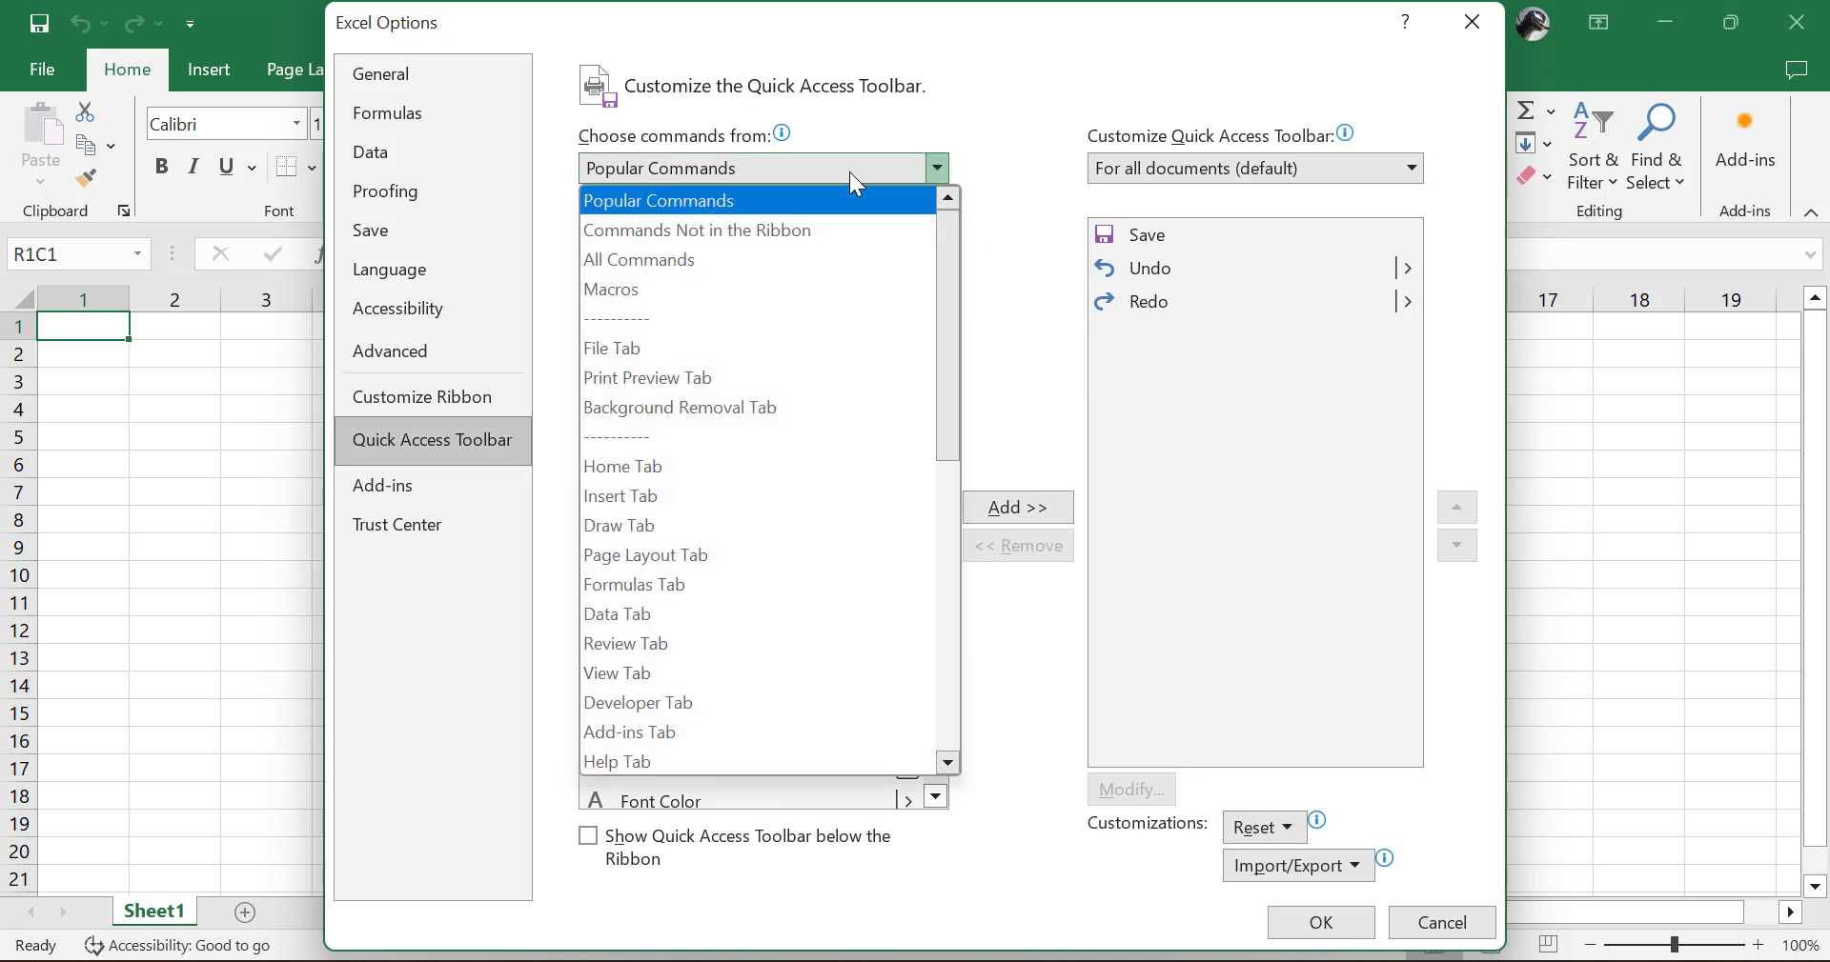
click(653, 260)
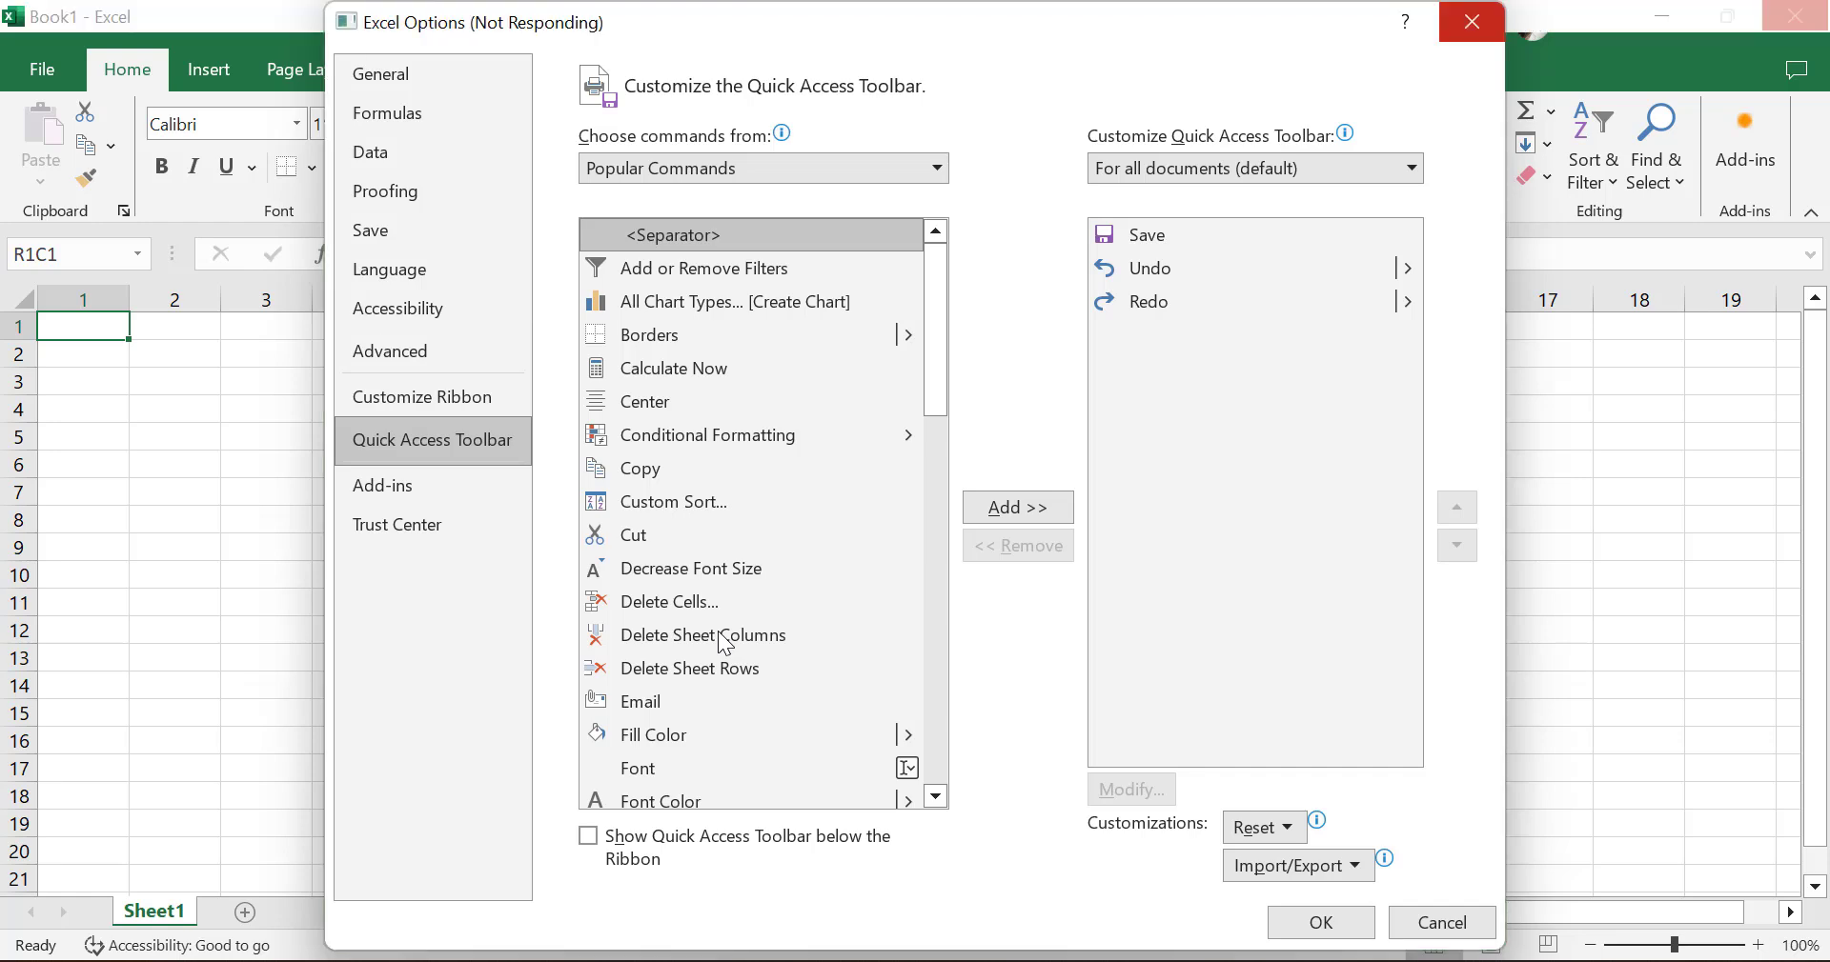
Add the Camera command to the Quick Access Toolbar and confirm the options
scroll(693, 418, down, 7)
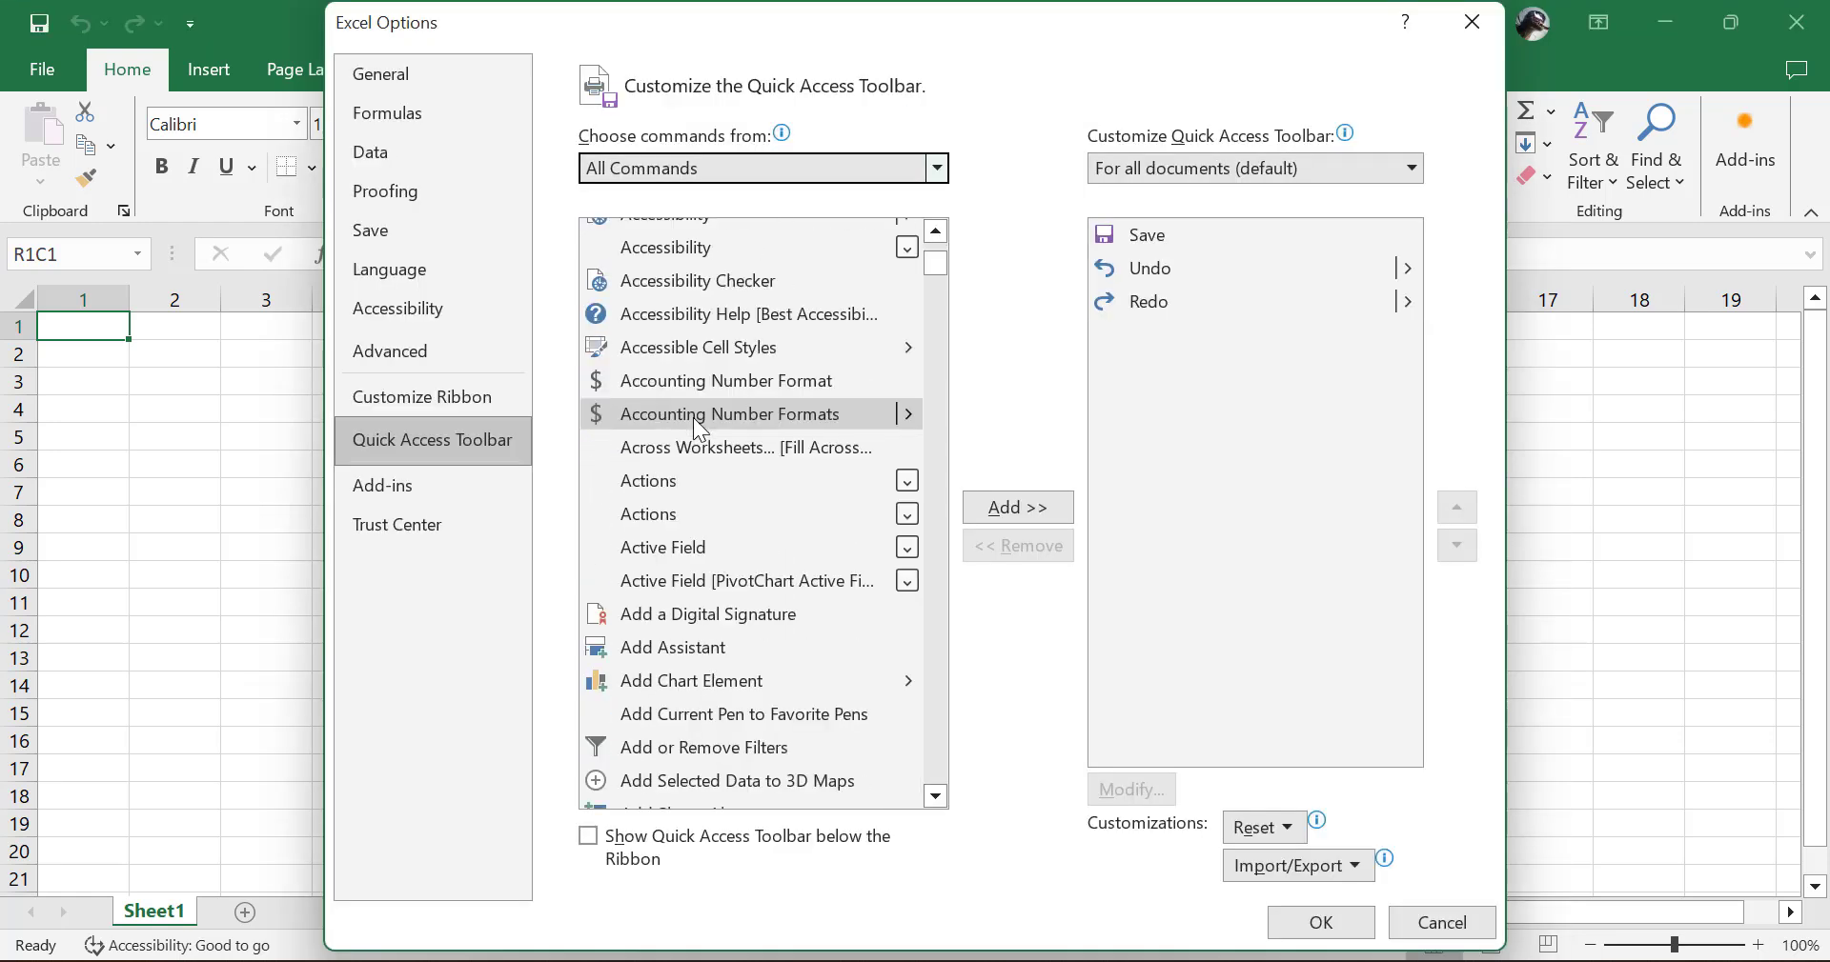
scroll(694, 417, down, 16)
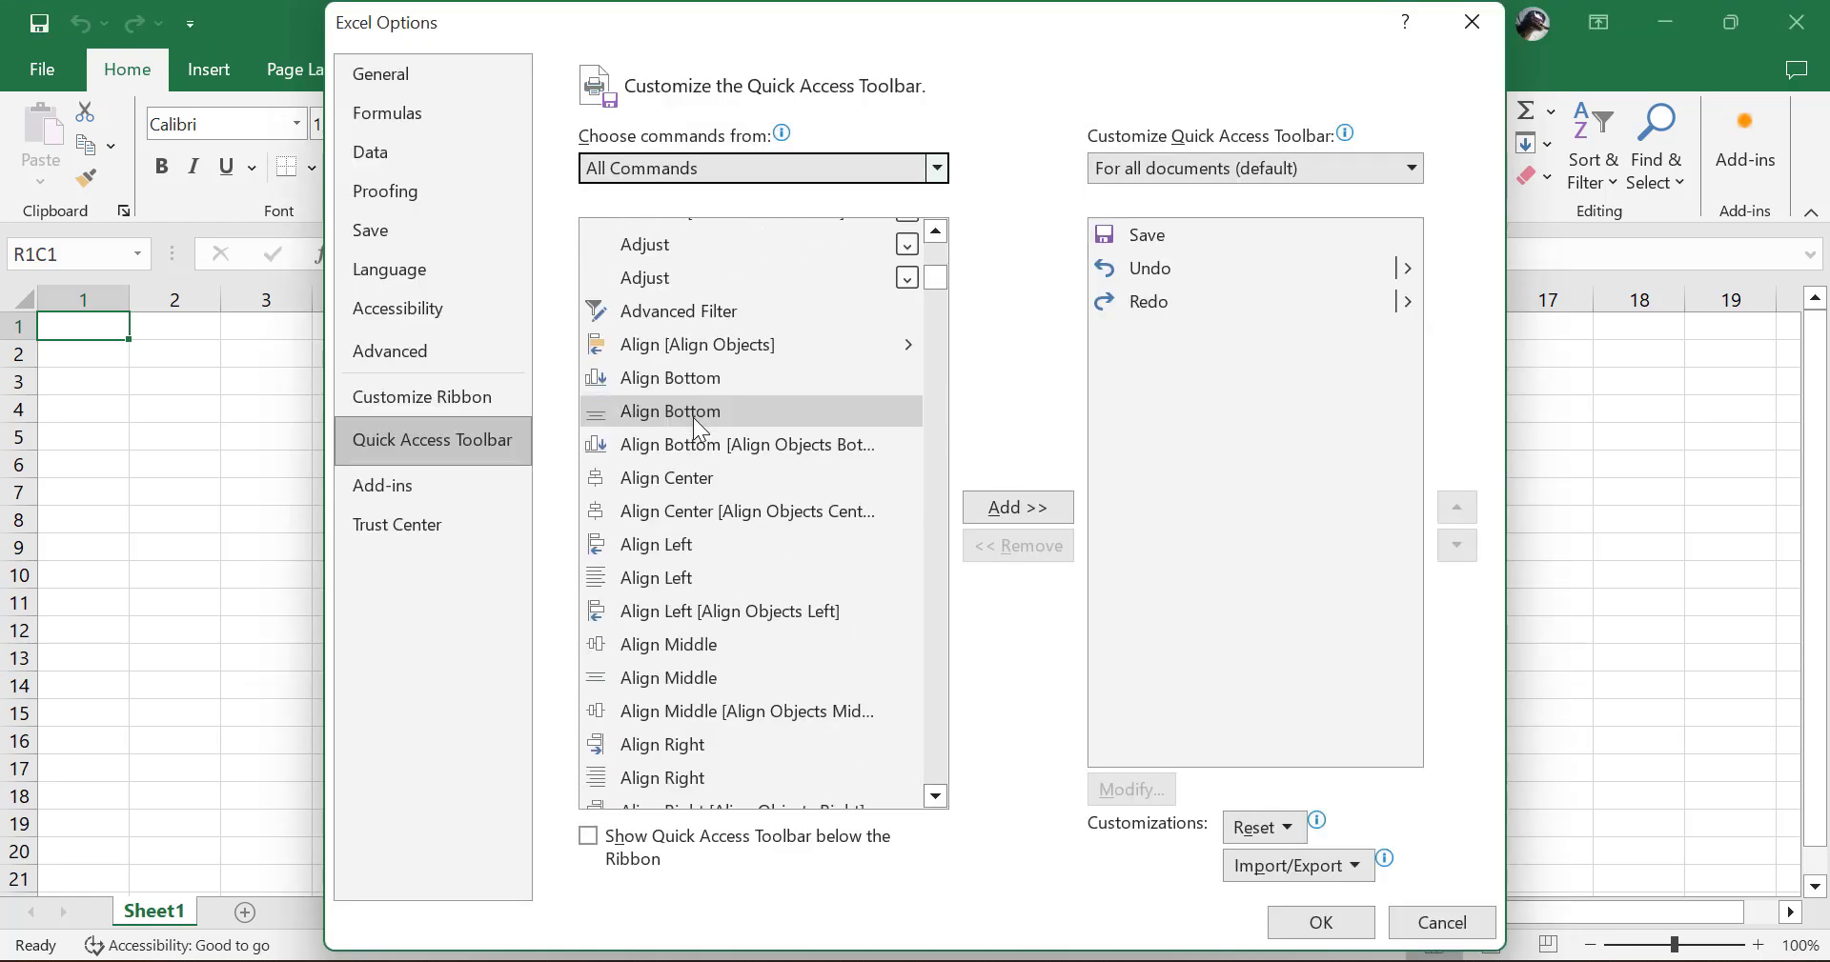
scroll(694, 418, down, 20)
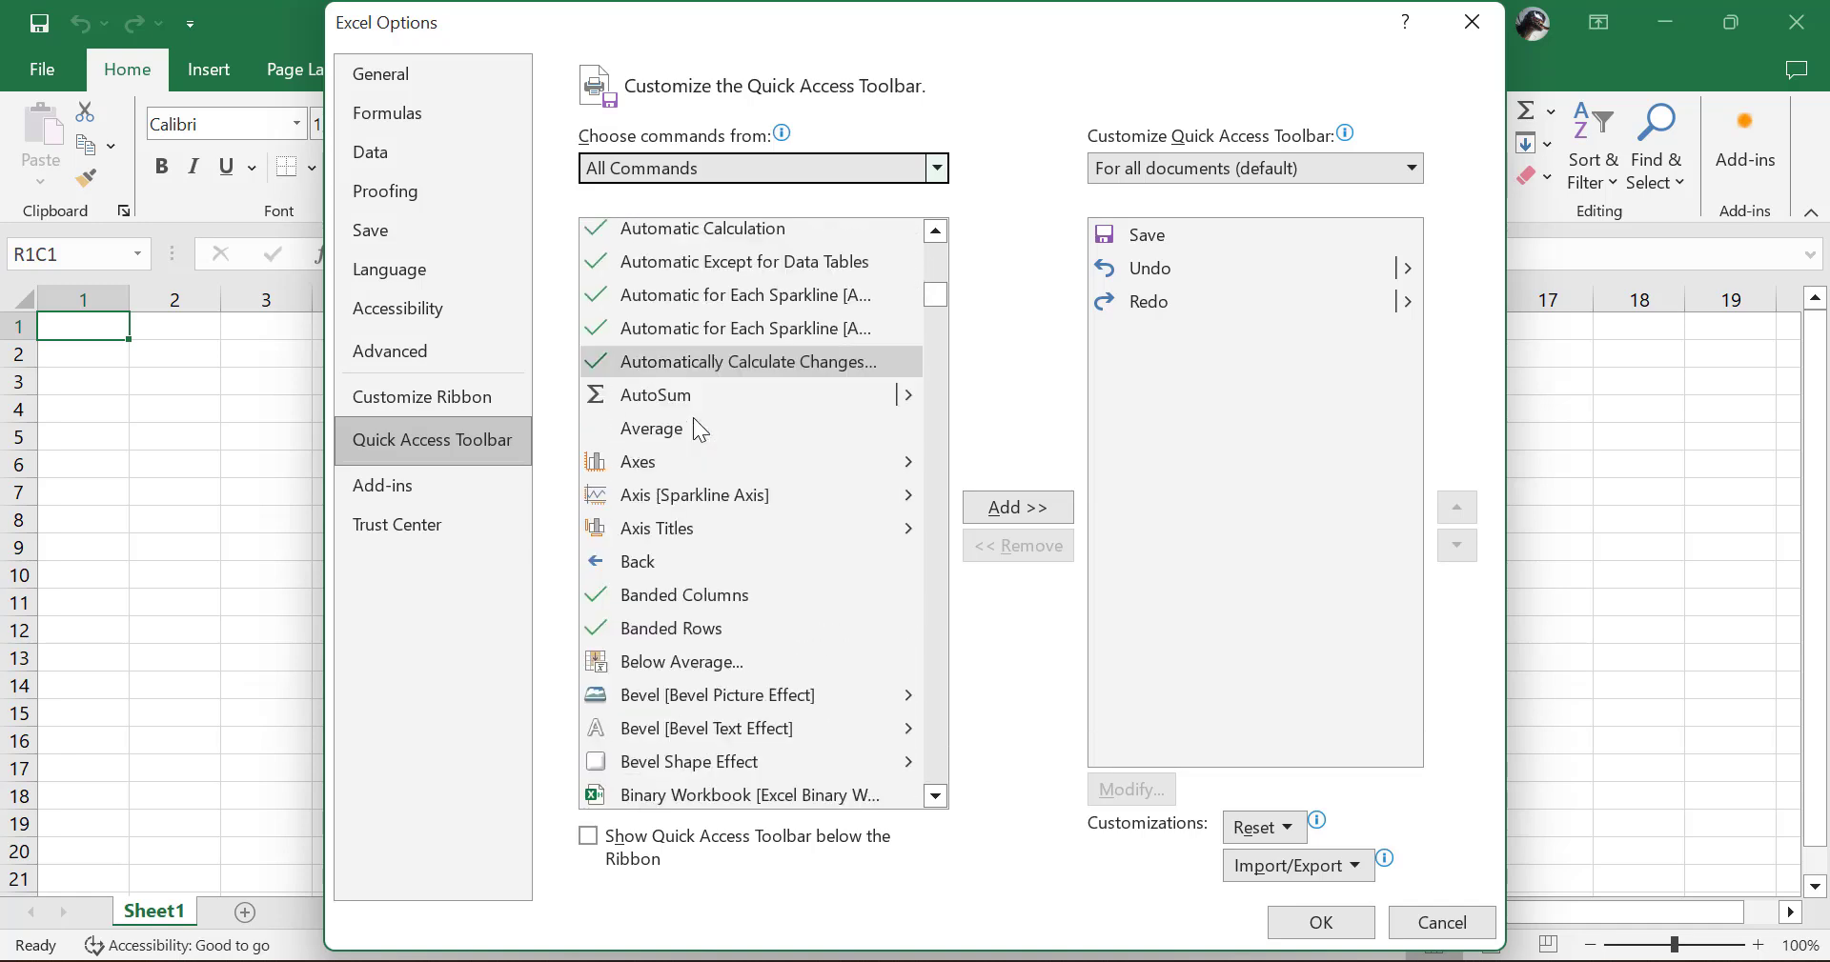
scroll(694, 417, down, 10)
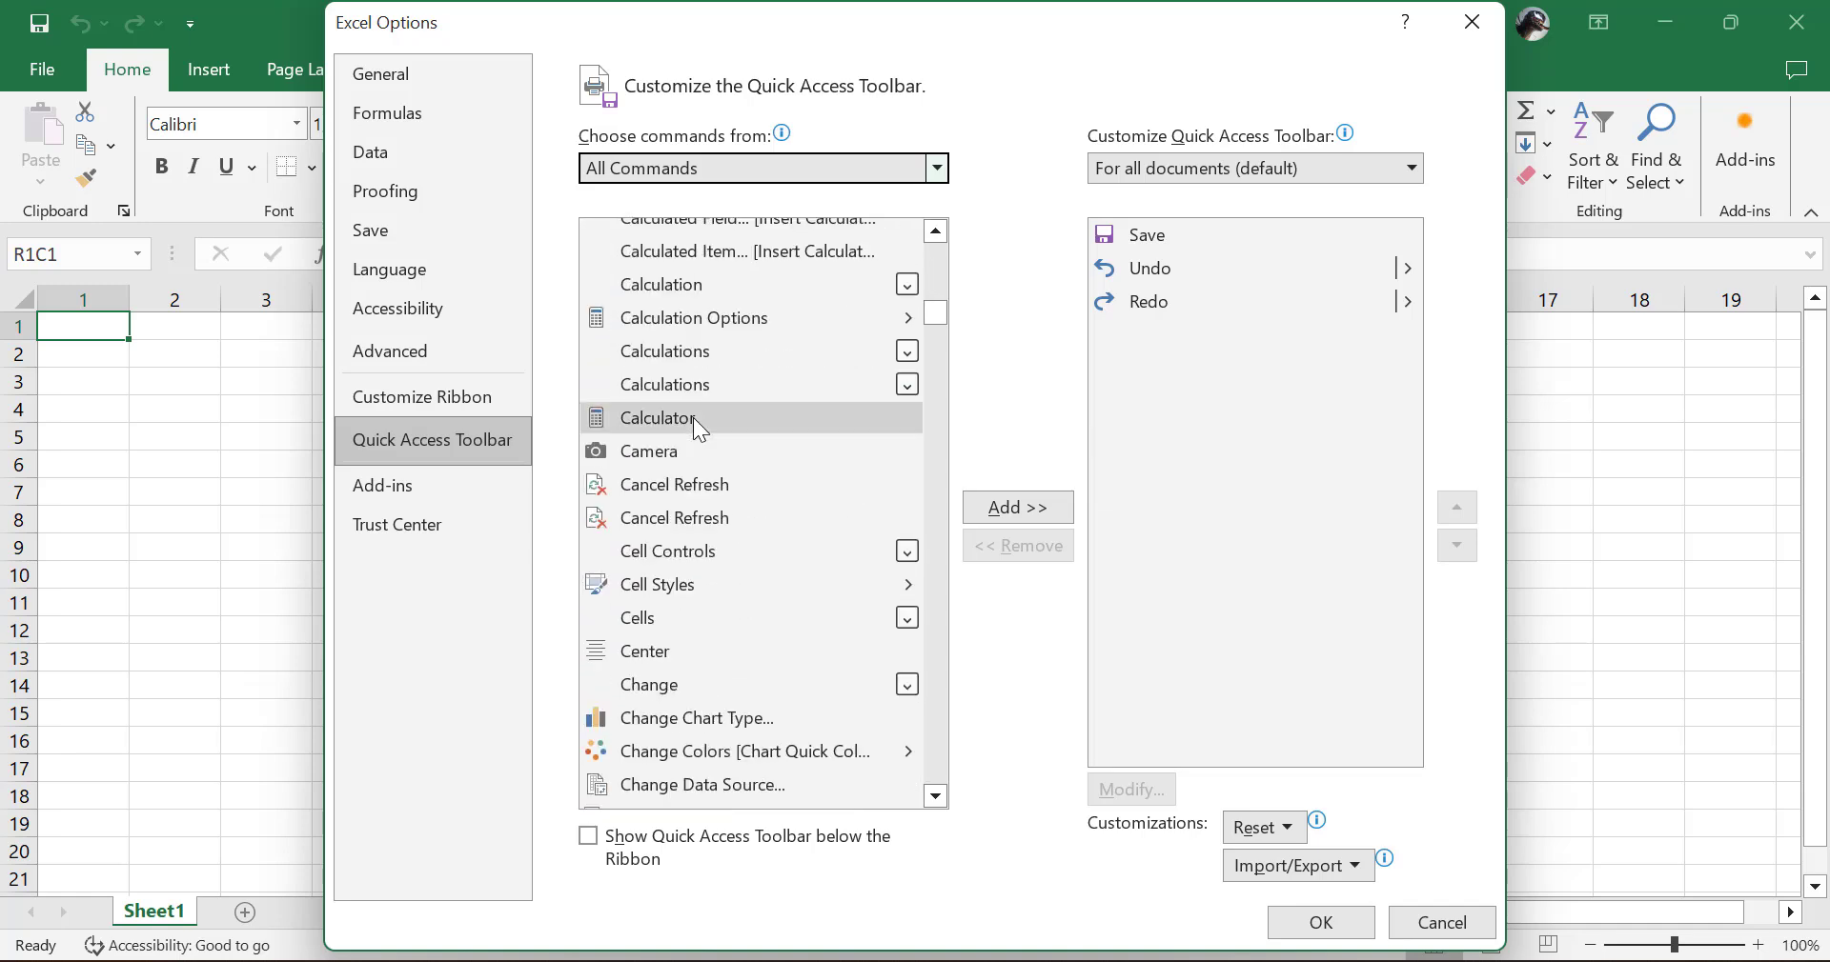
click(644, 533)
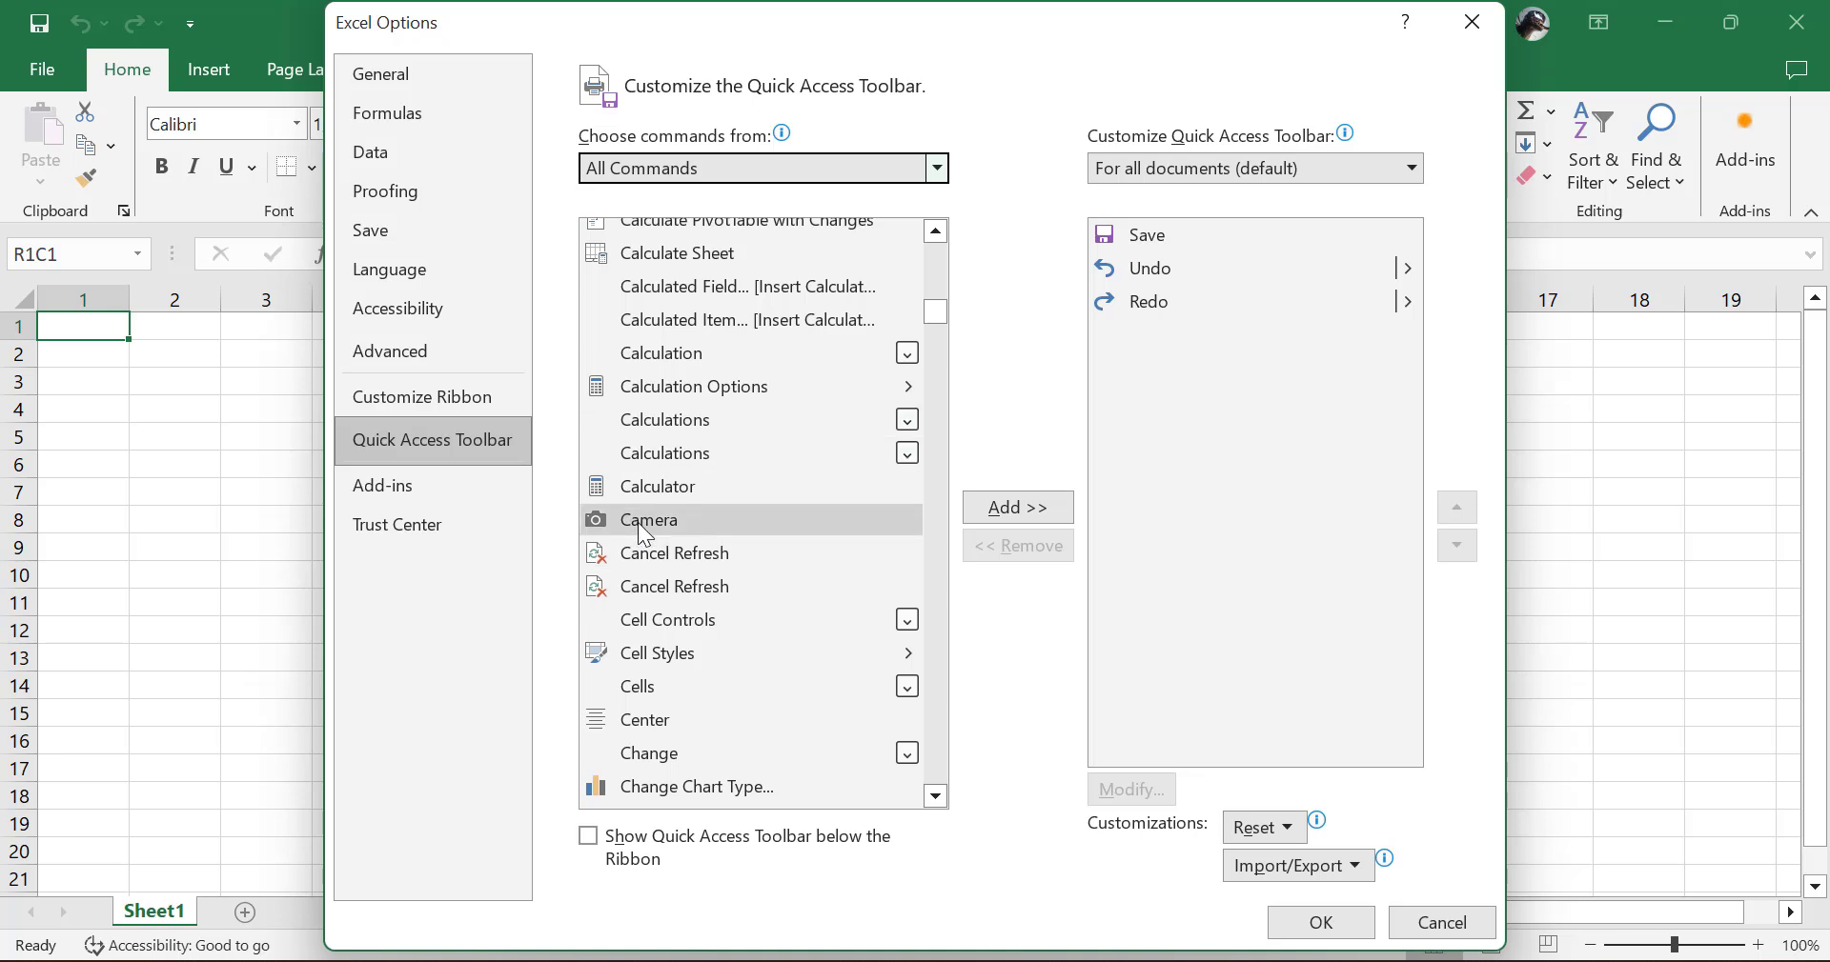
click(640, 526)
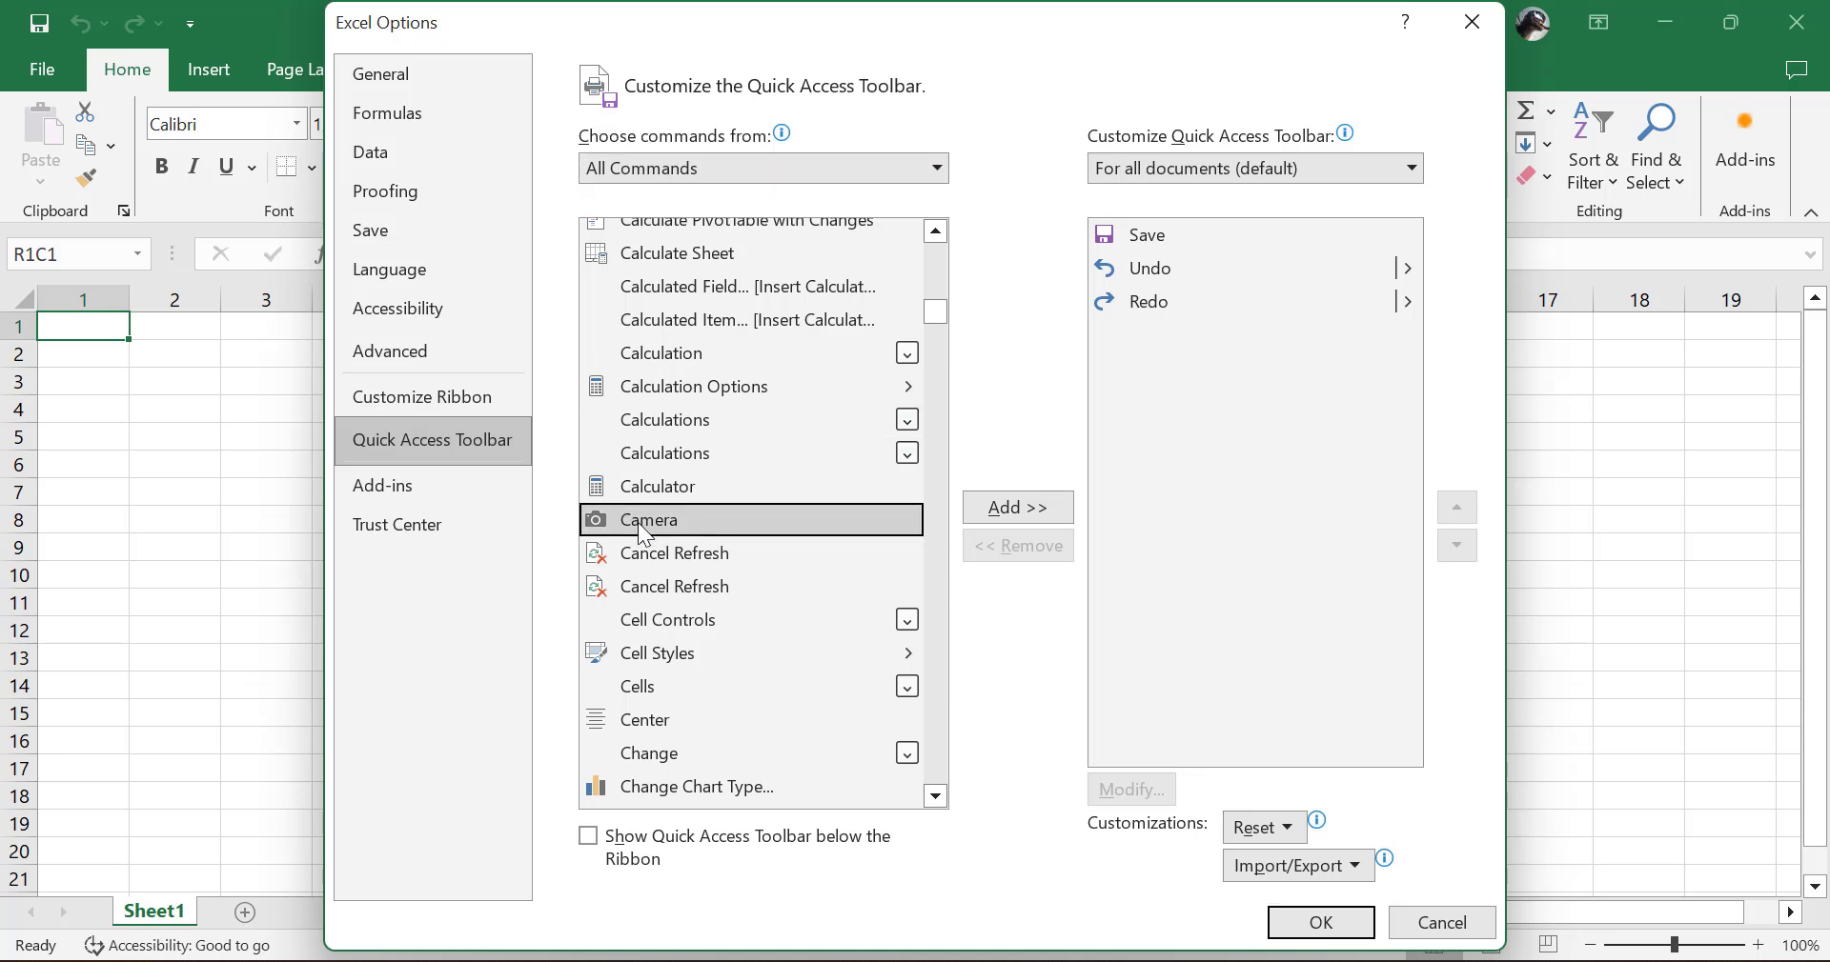
click(1020, 511)
click(1319, 922)
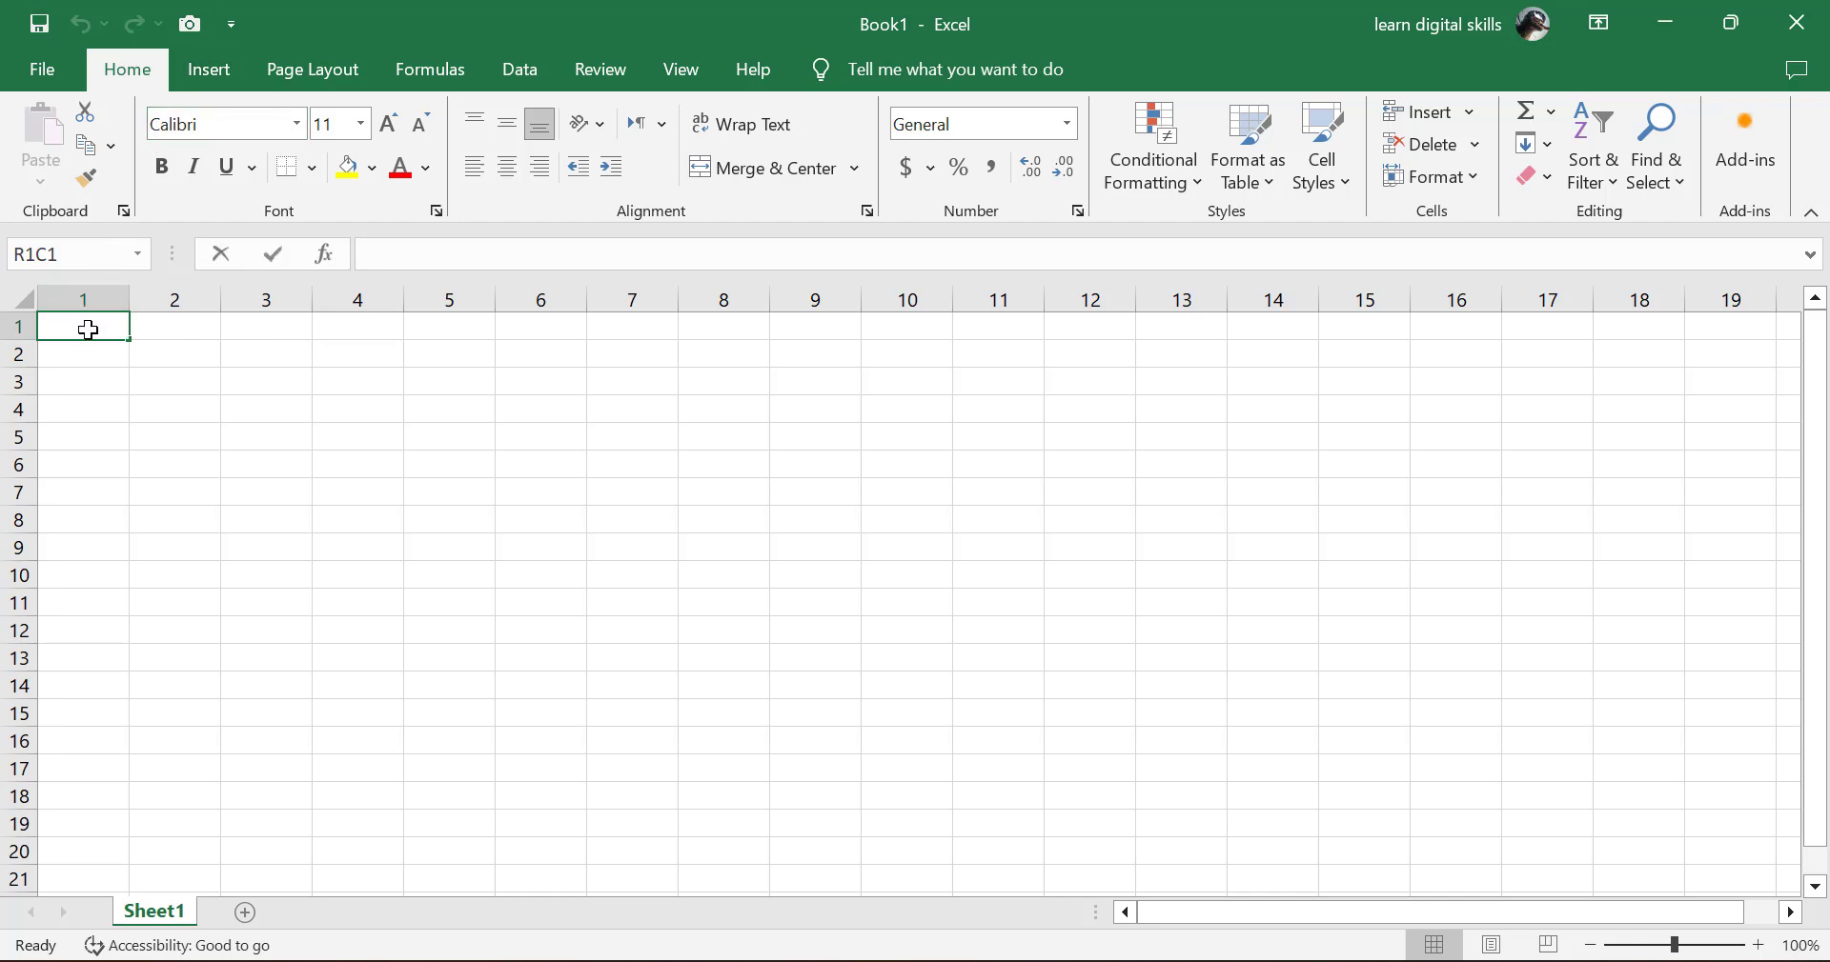
Enter the heading "Learn digital skills" in R1C1 and place a Camera picture of it below, starting at about row 6
text(Learn digital skills)
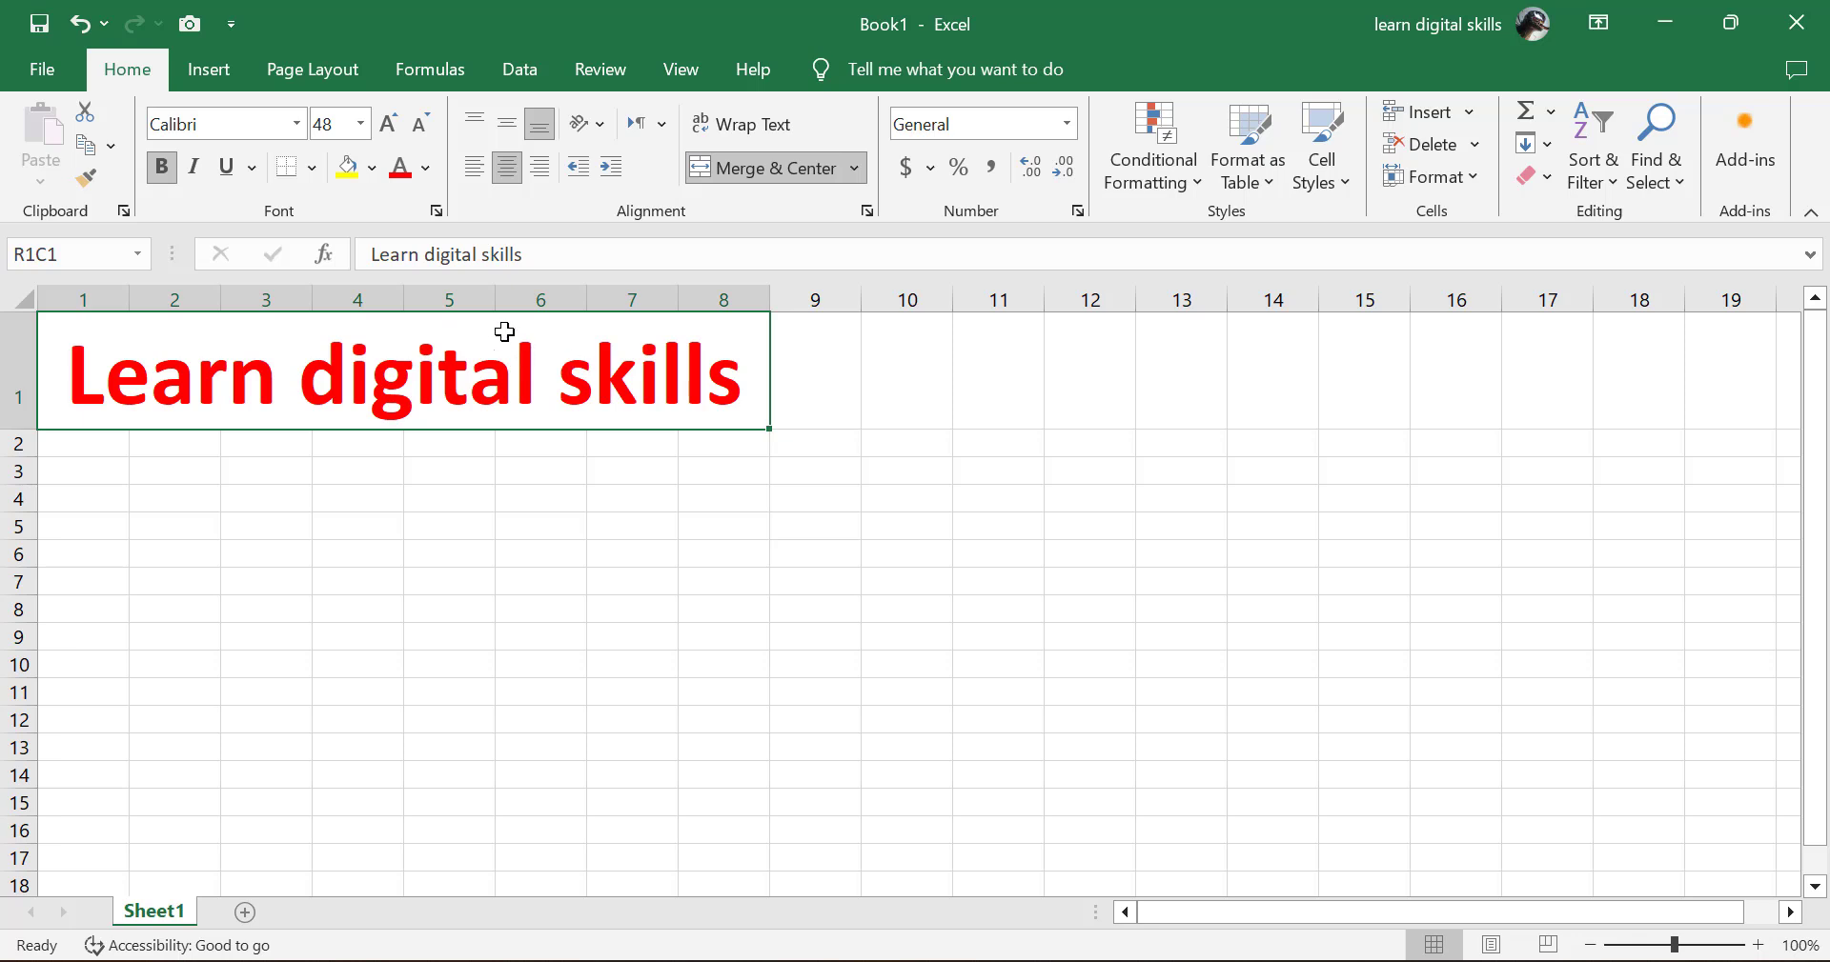
click(191, 24)
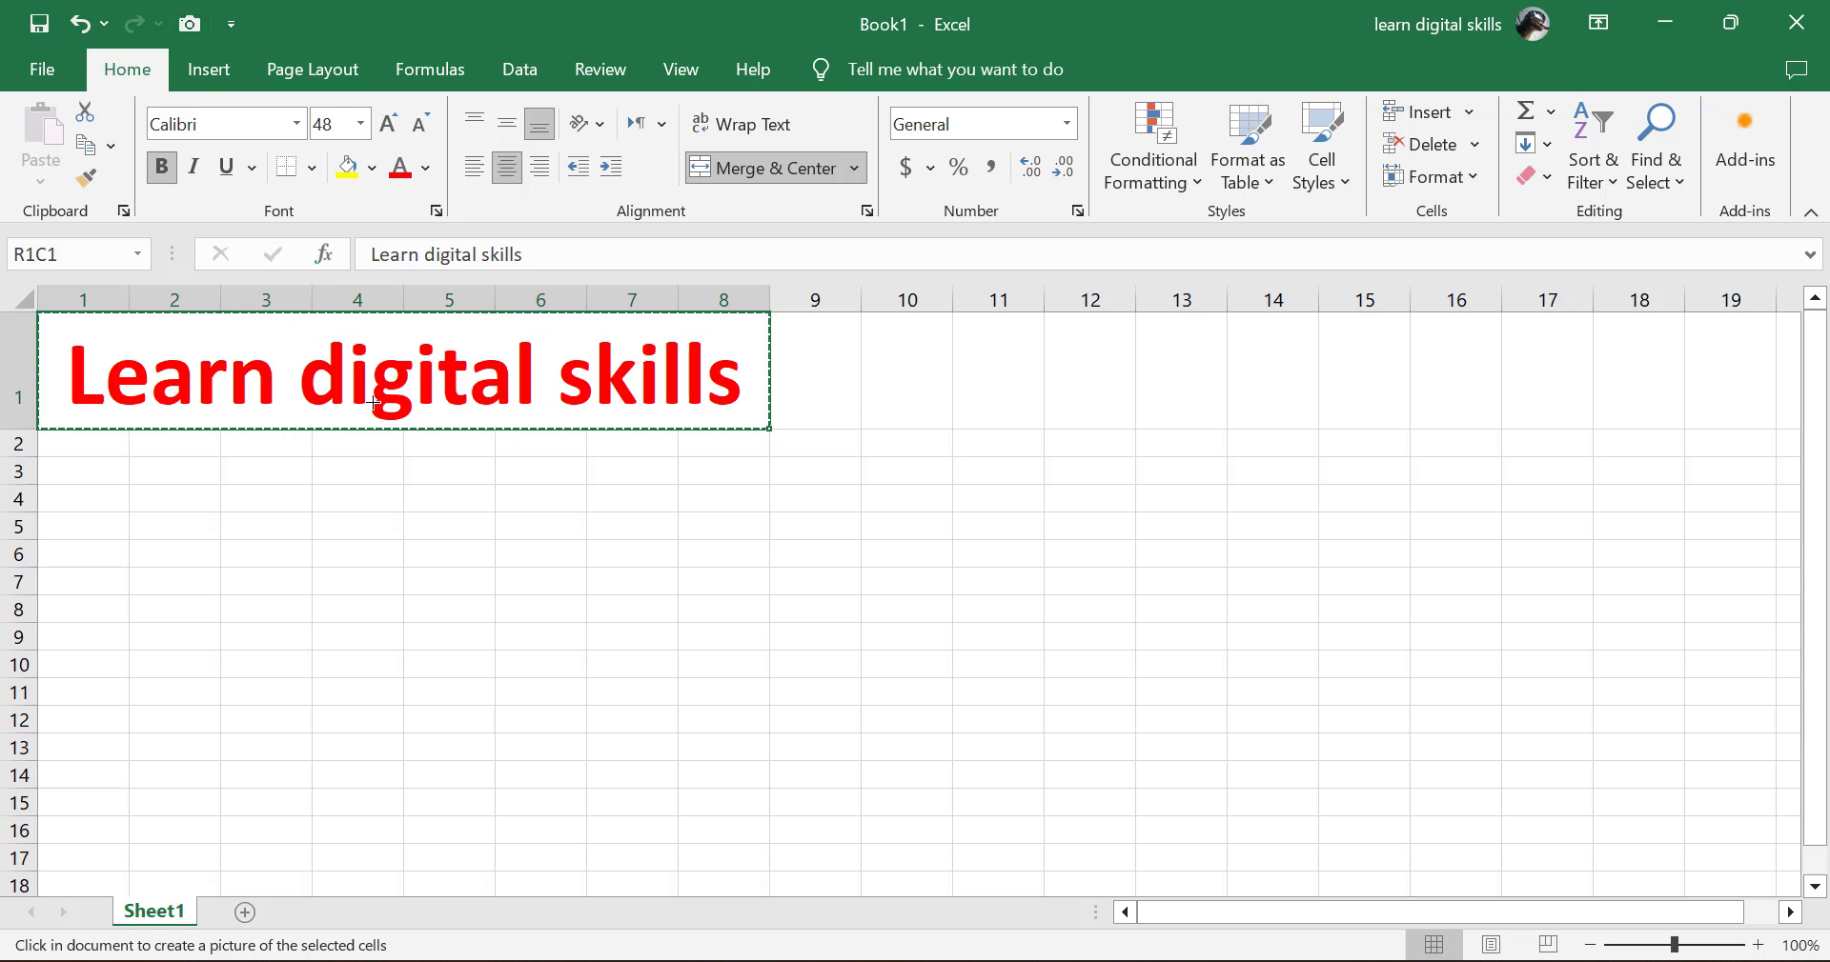
click(164, 553)
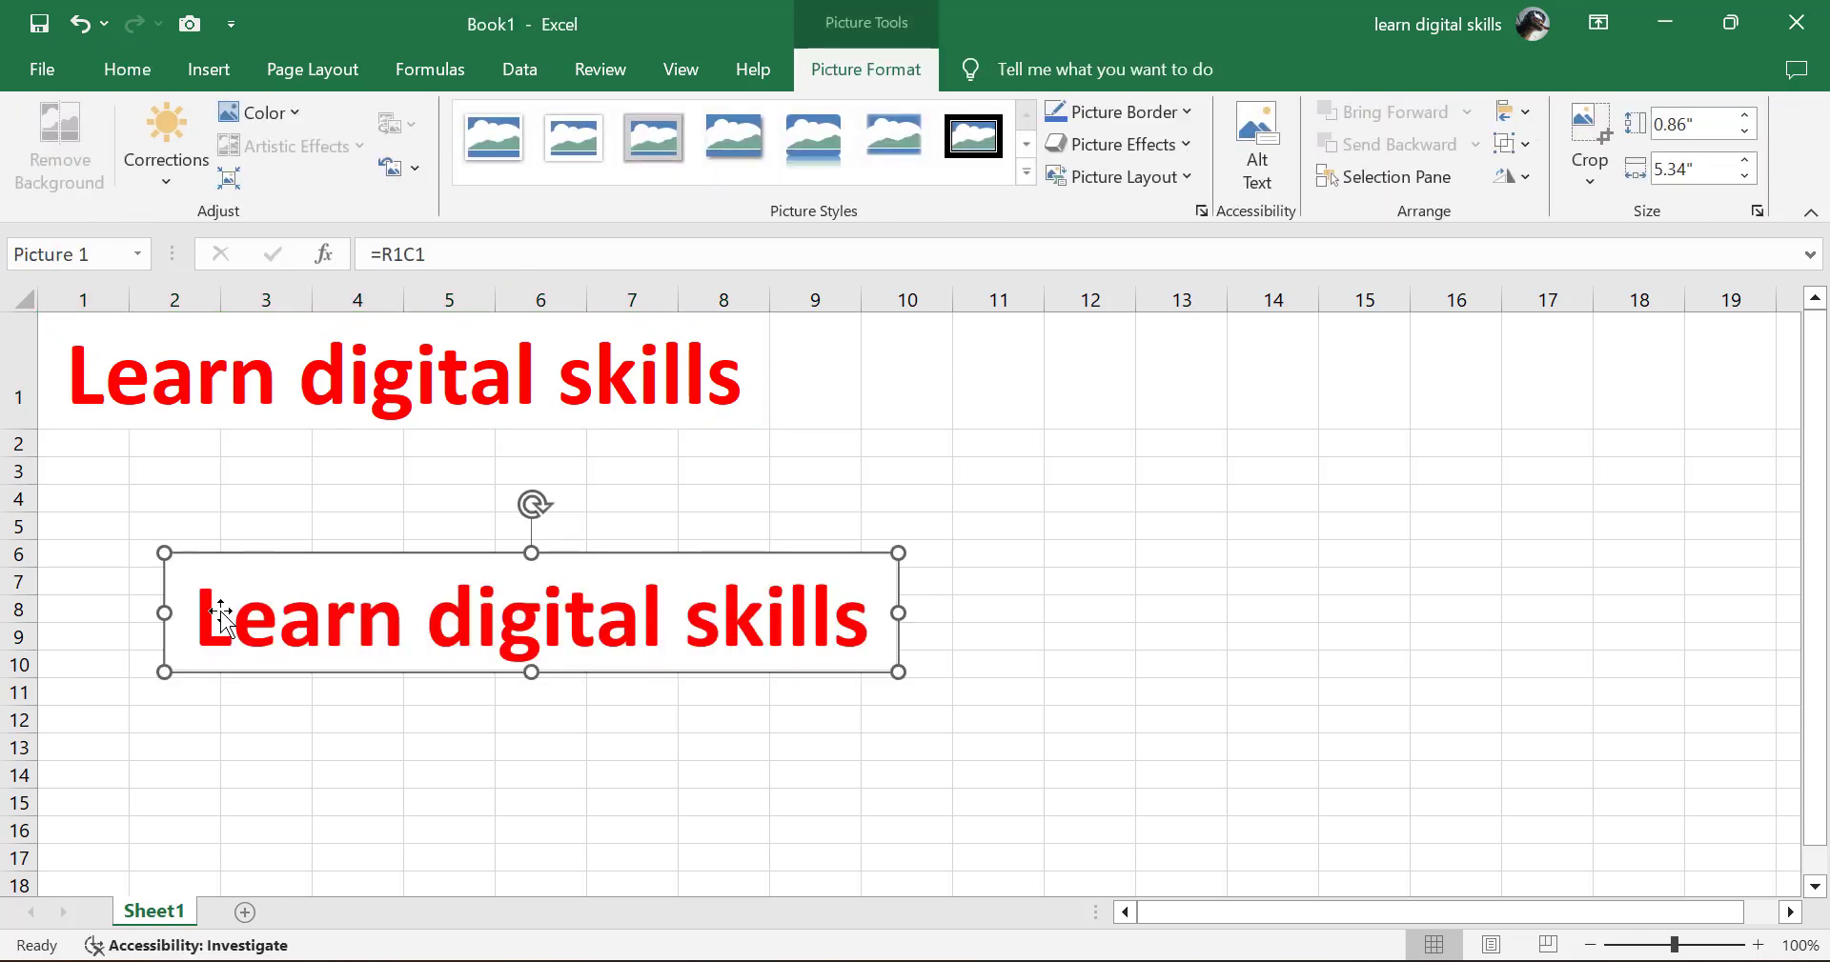
Move the heading picture to about rows 8–12 across columns 5–13 and preview picture styles such as Bevel Perspective on it
drag(655, 632, 574, 618)
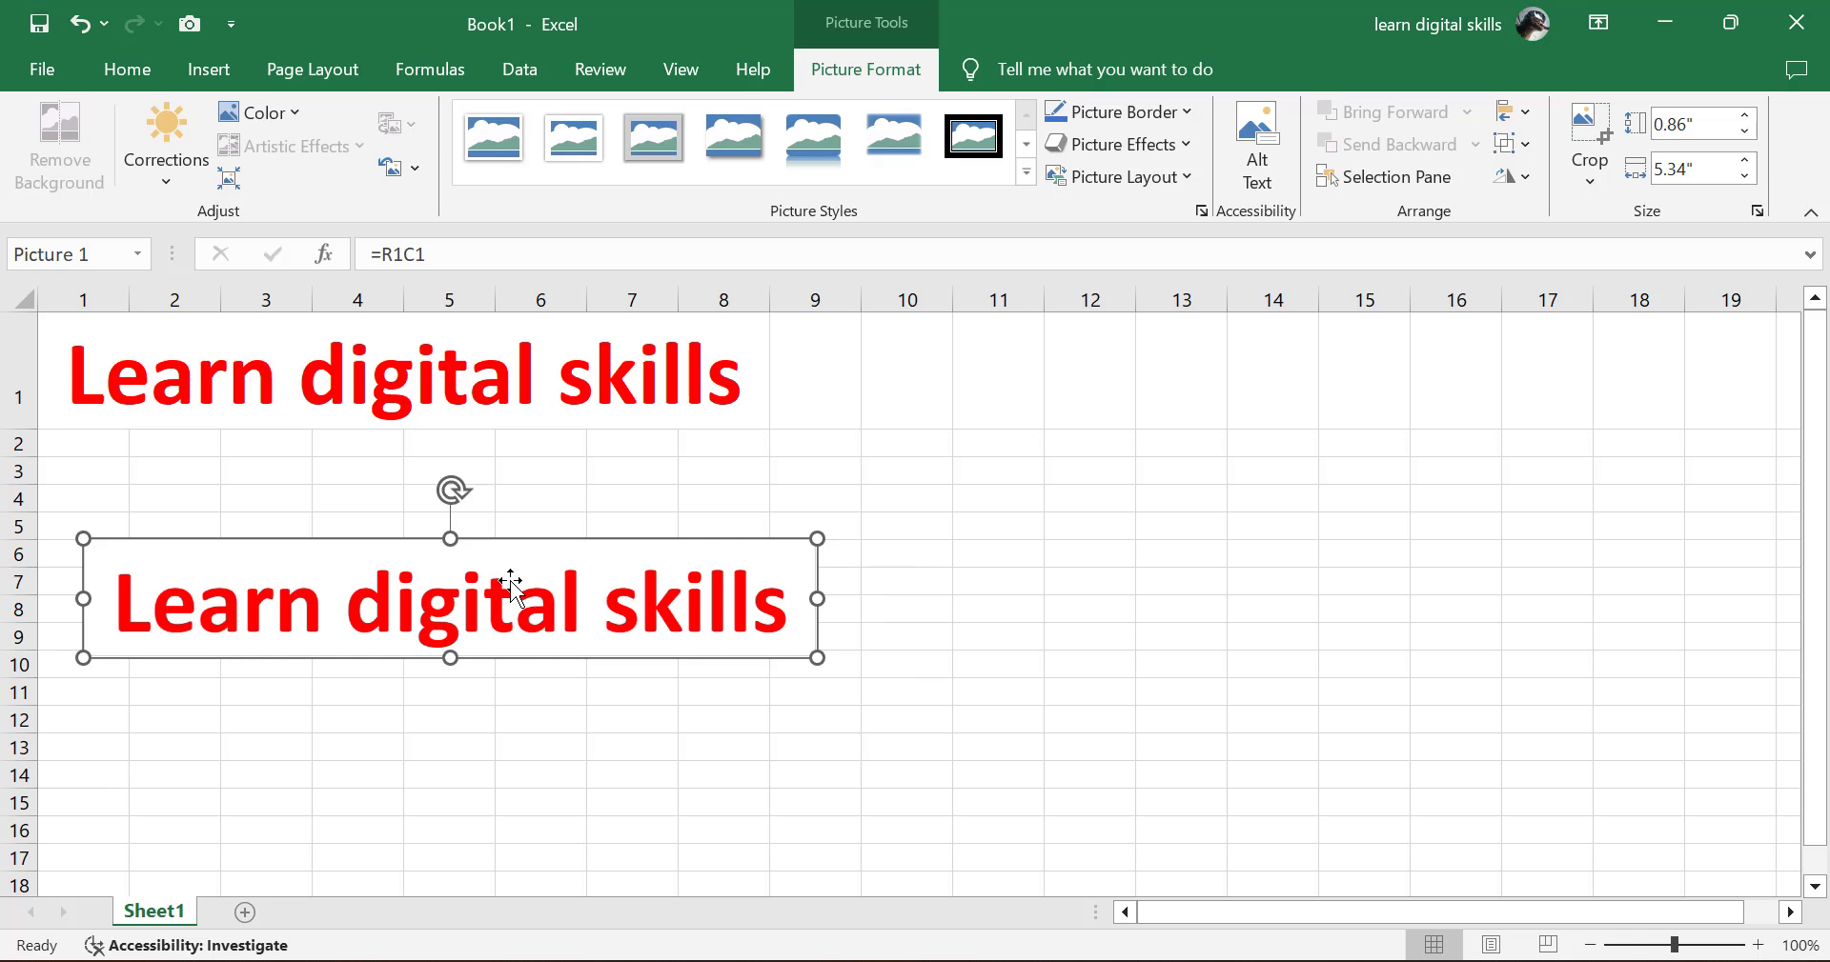
drag(511, 584, 929, 646)
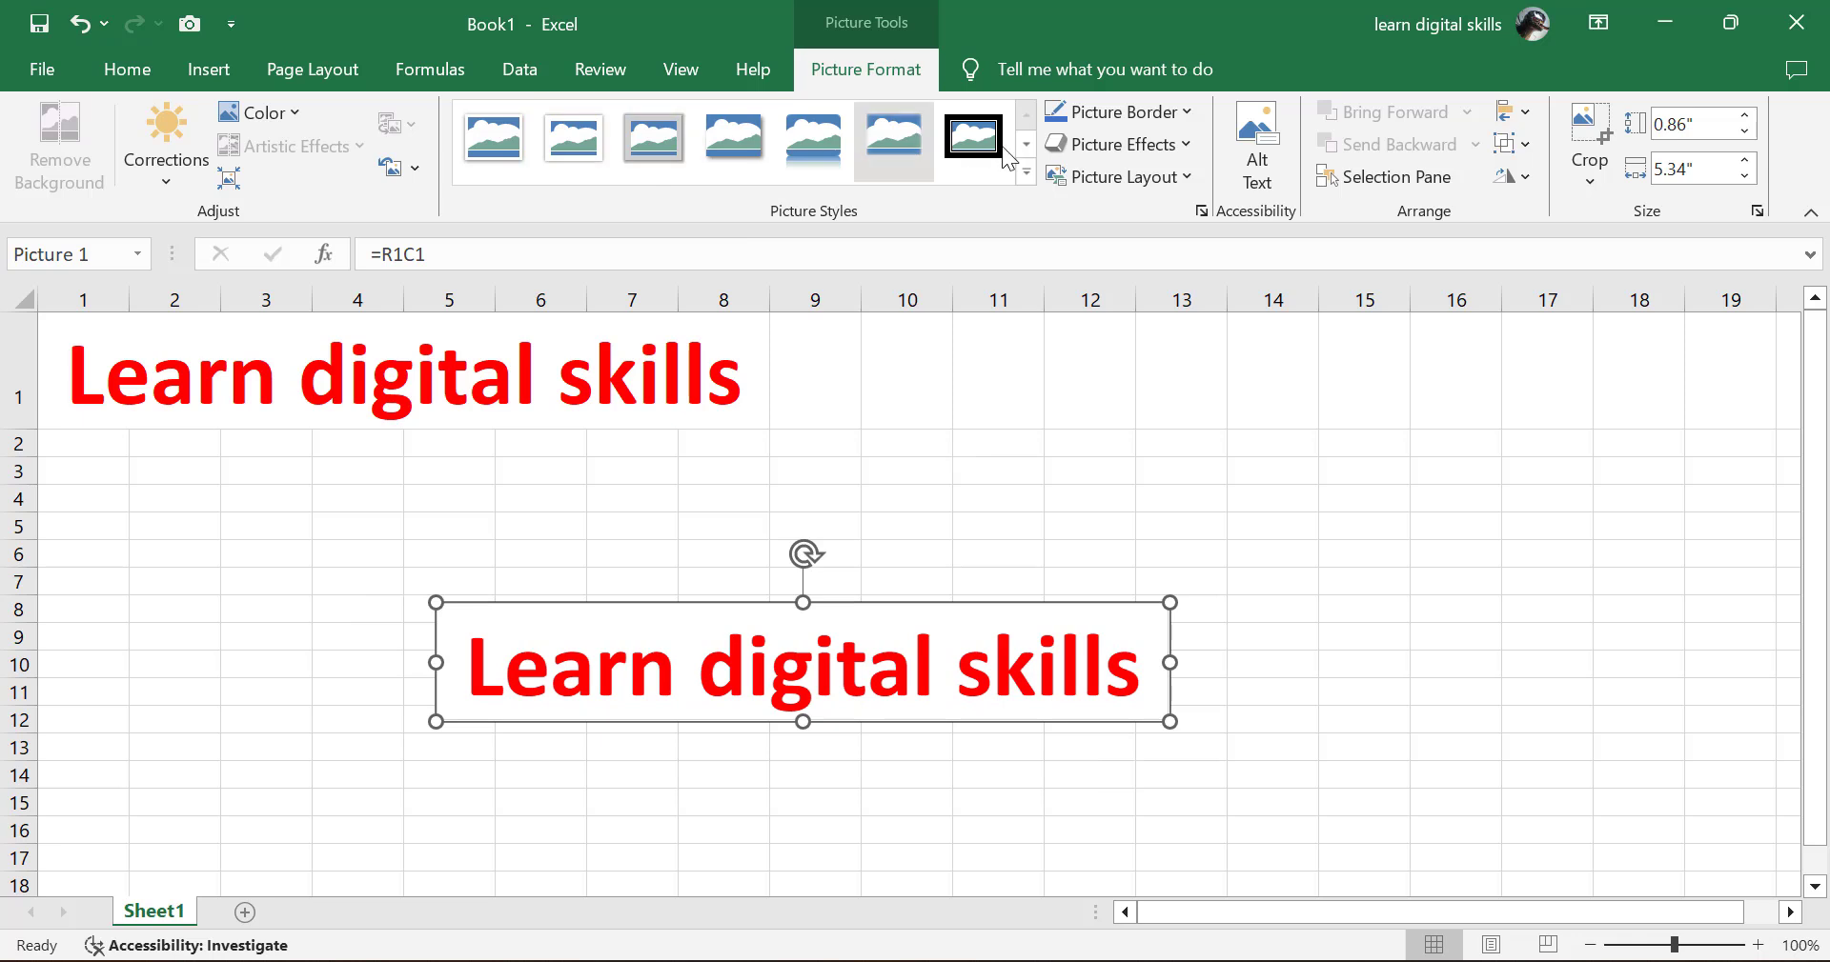
click(1025, 176)
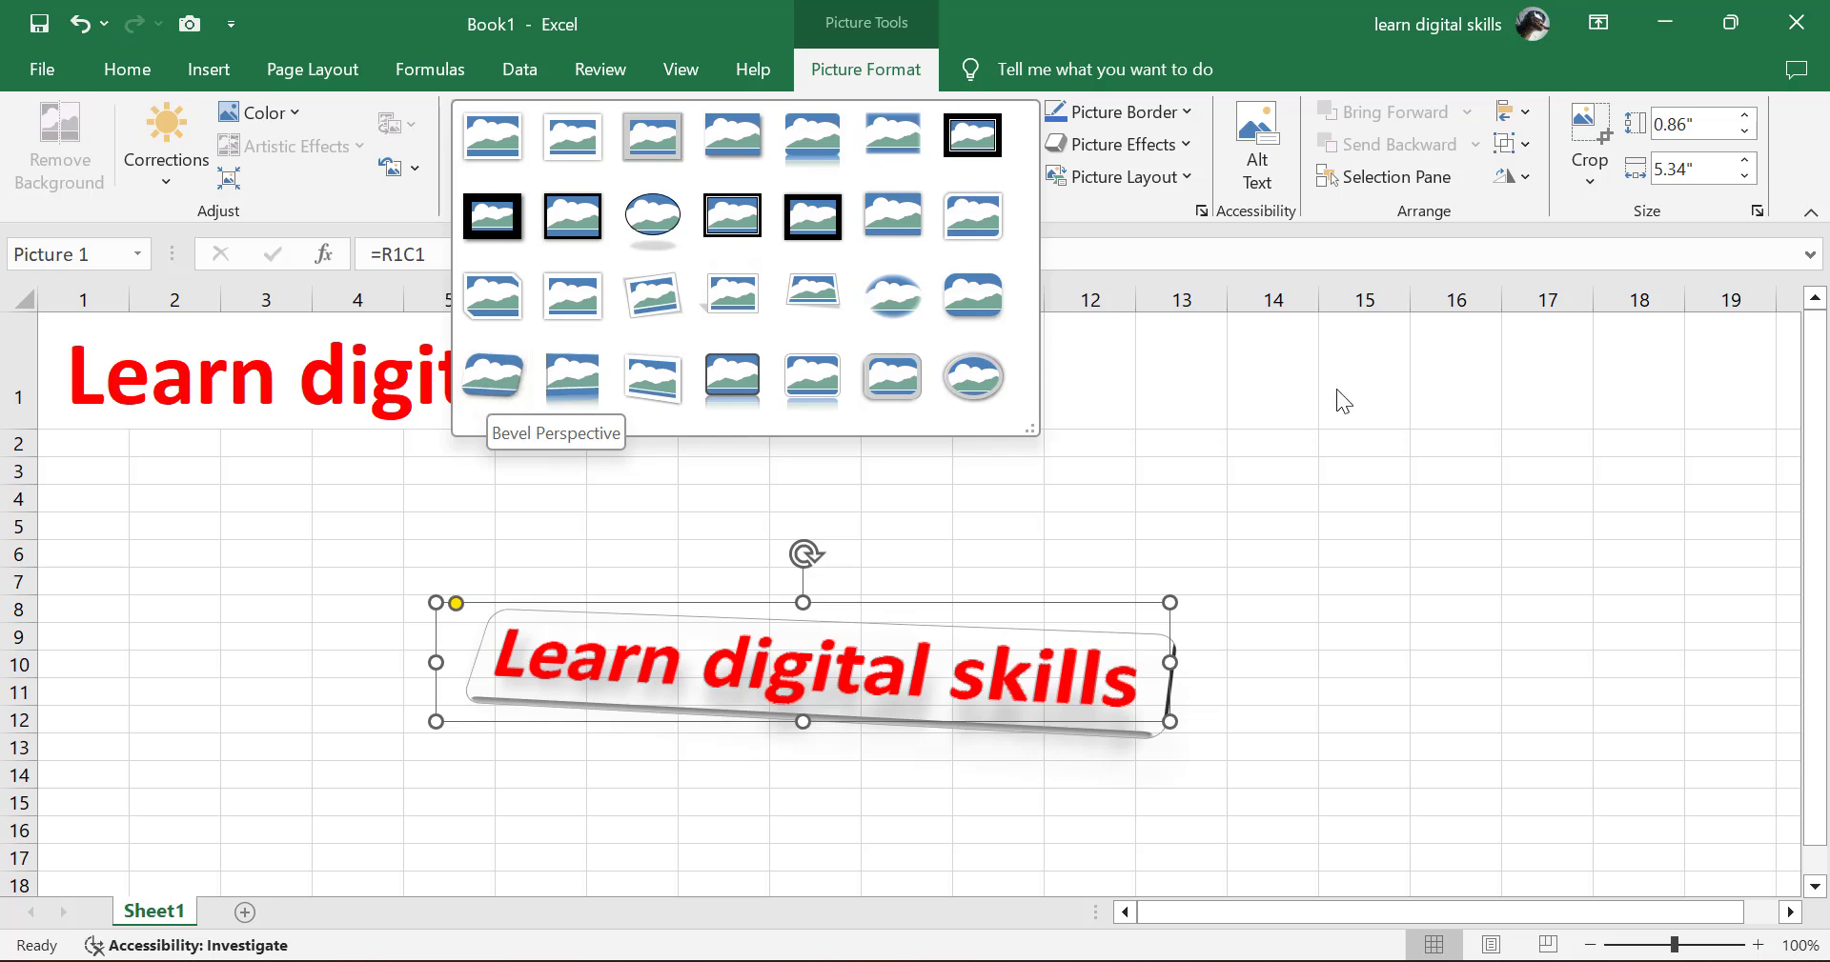
key(Escape)
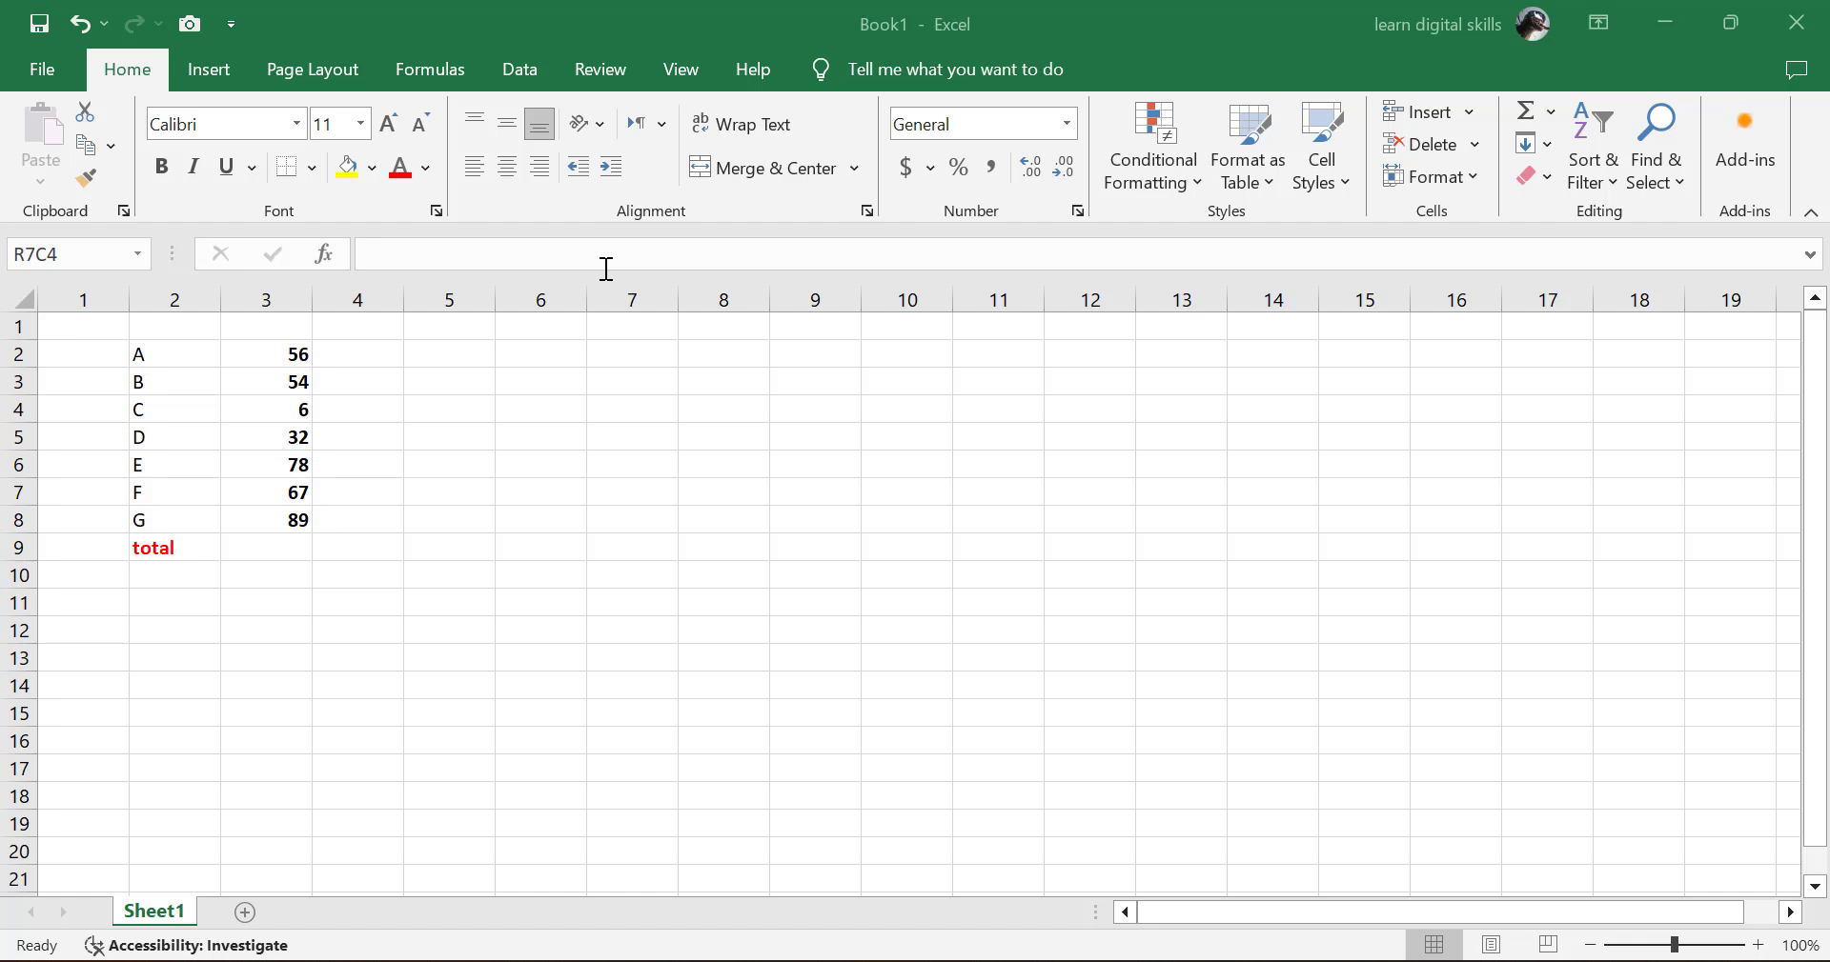
Sum the values in column 3, rows 2 to 8, with AutoSum into the cell beside the total label
click(259, 355)
double_click(259, 354)
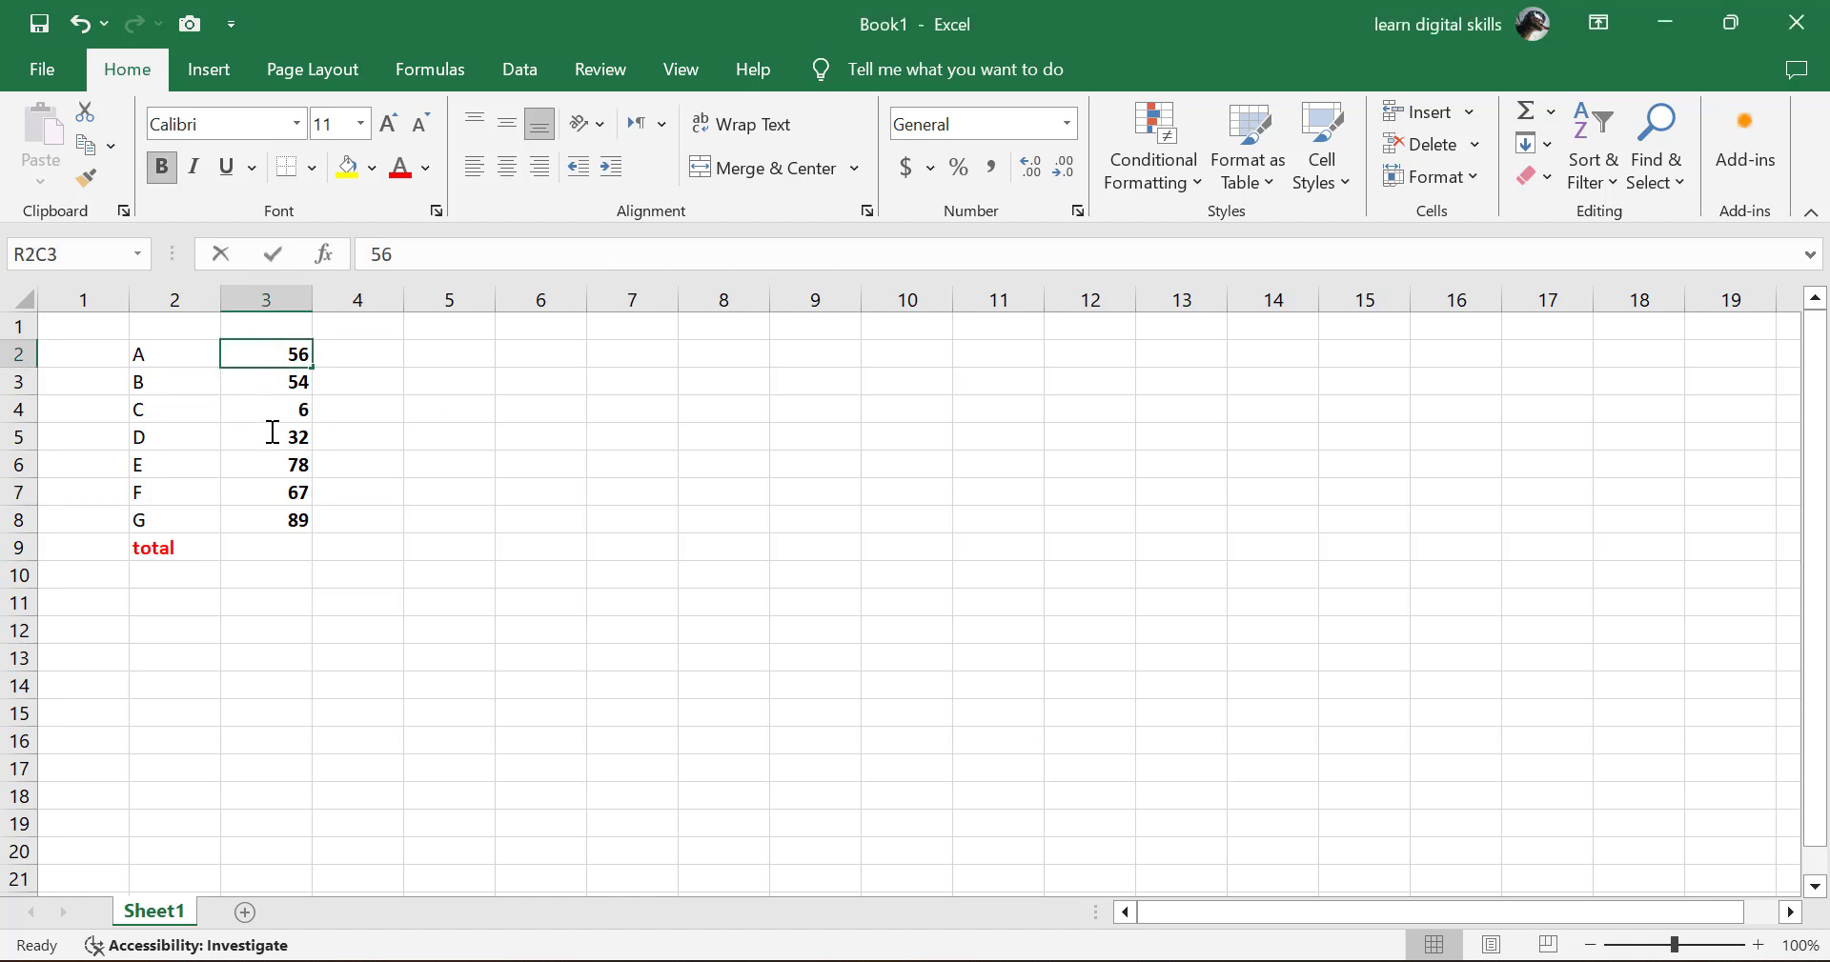
key(Escape)
drag(277, 355, 292, 515)
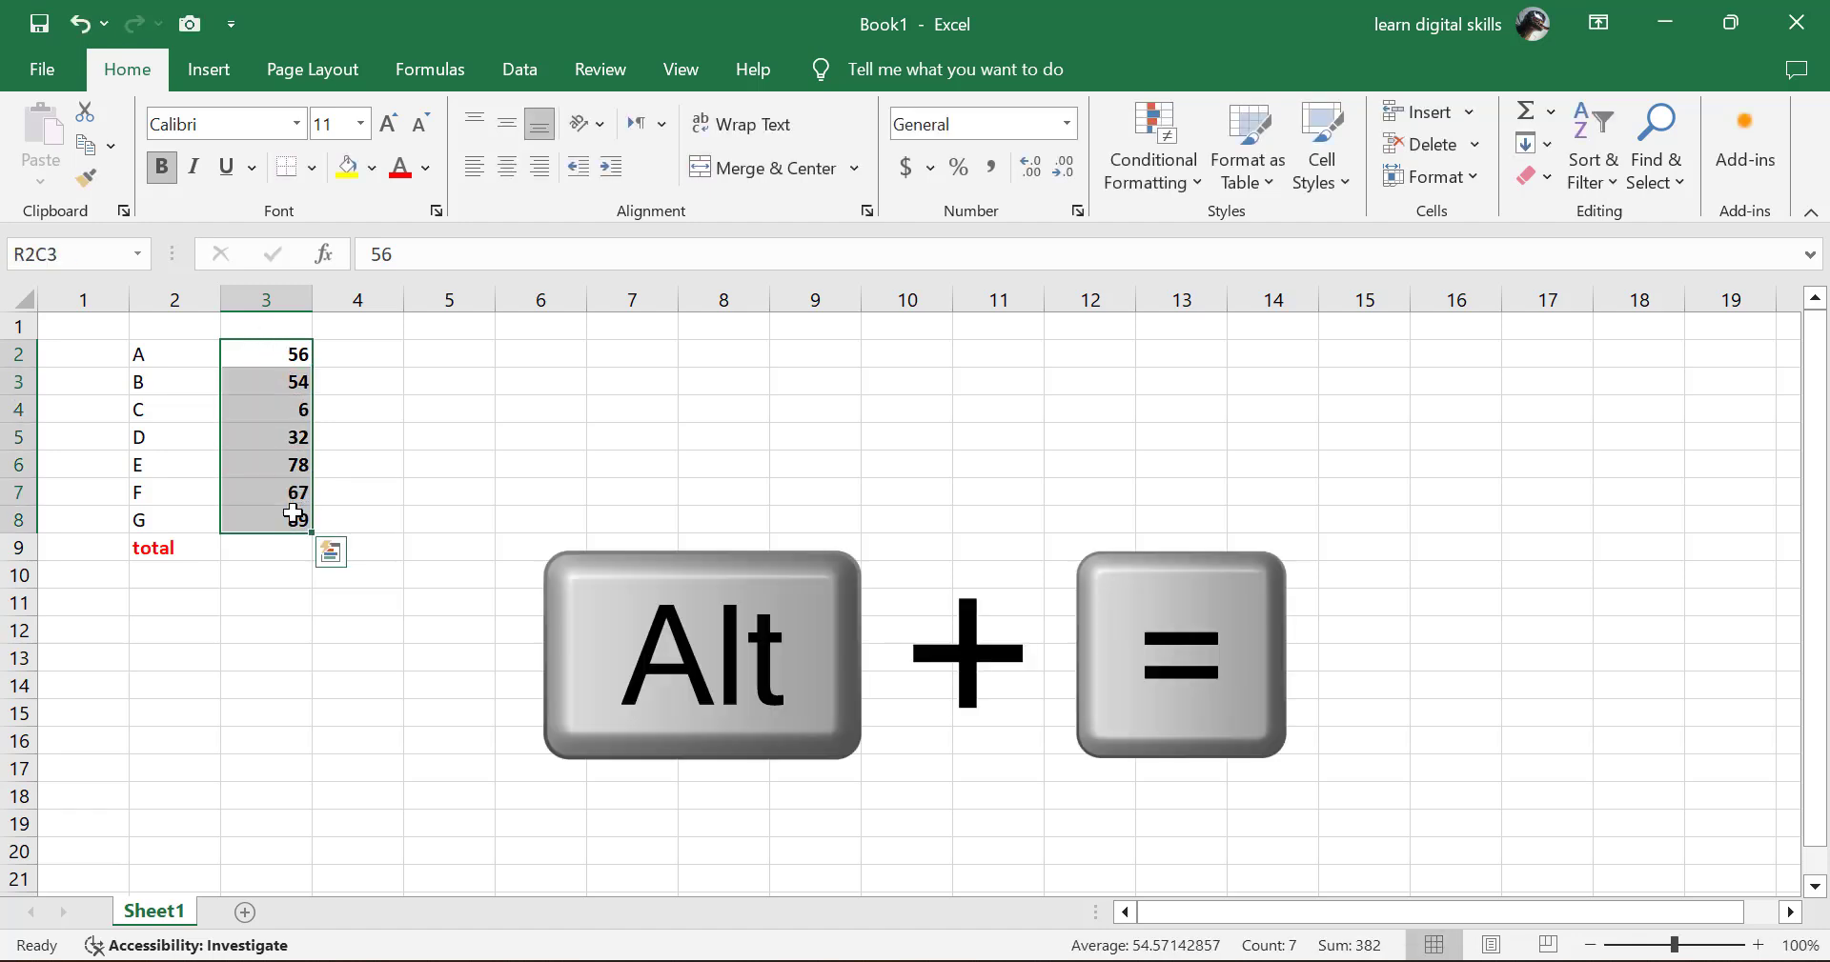
key(alt+equal)
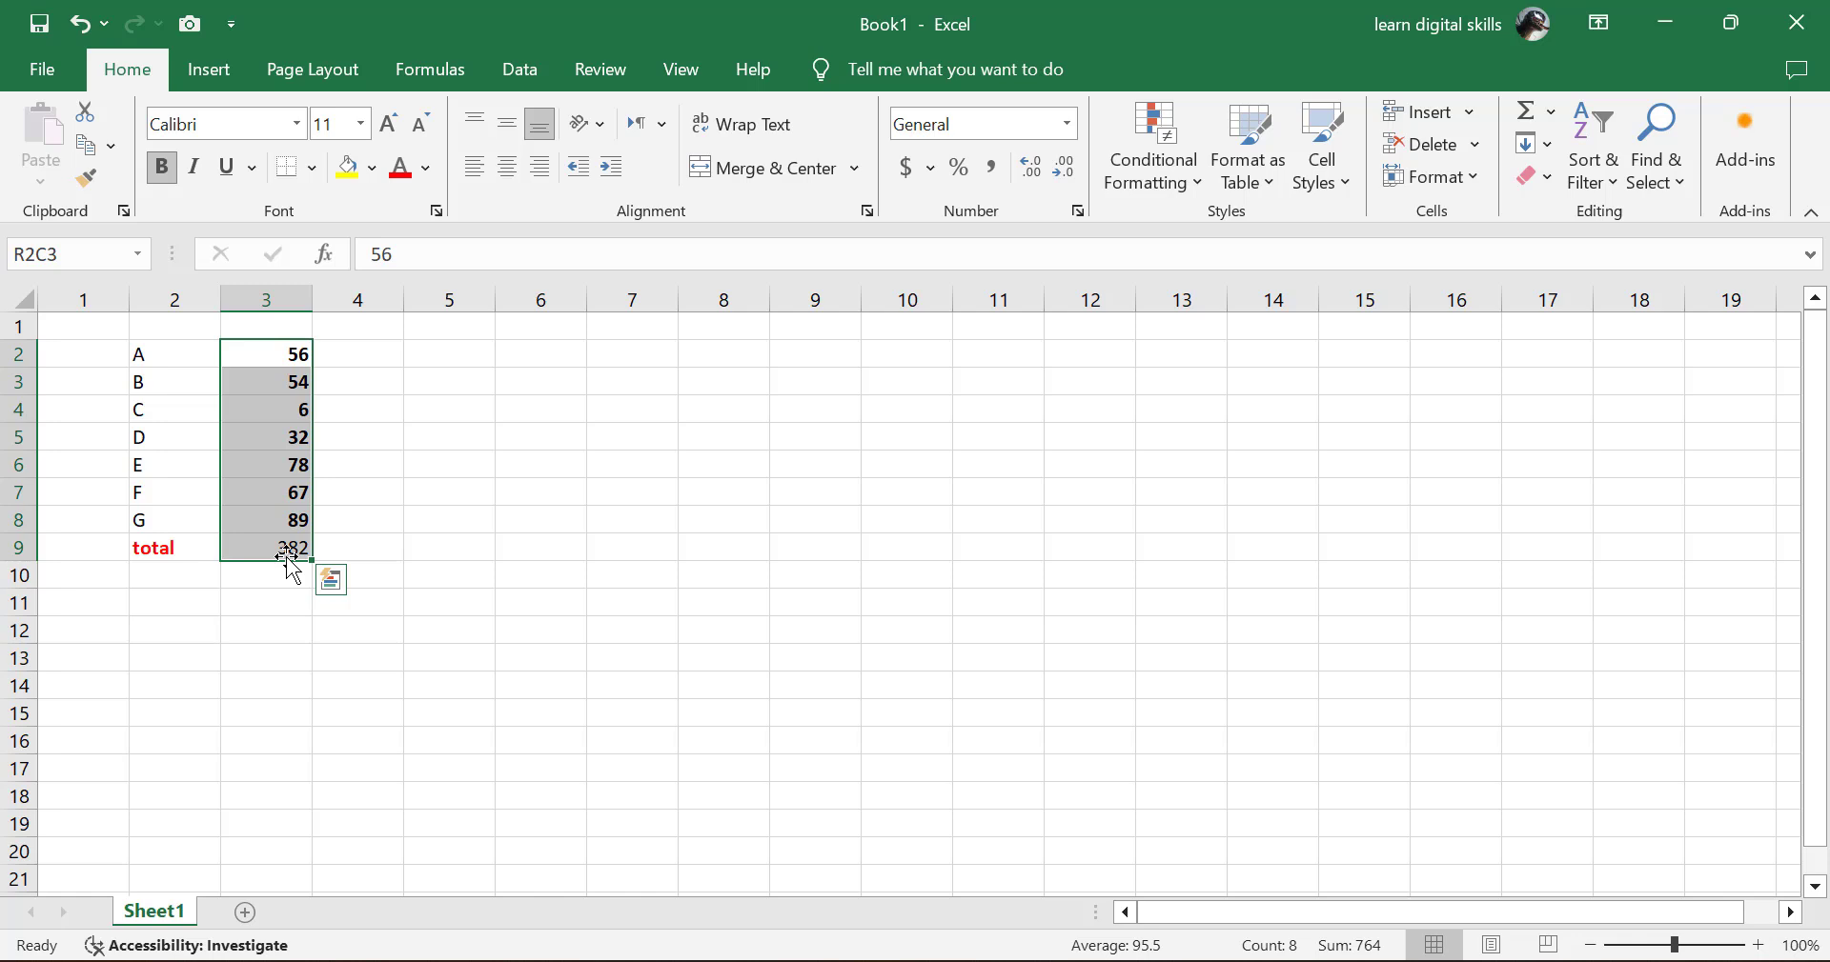
text(=)
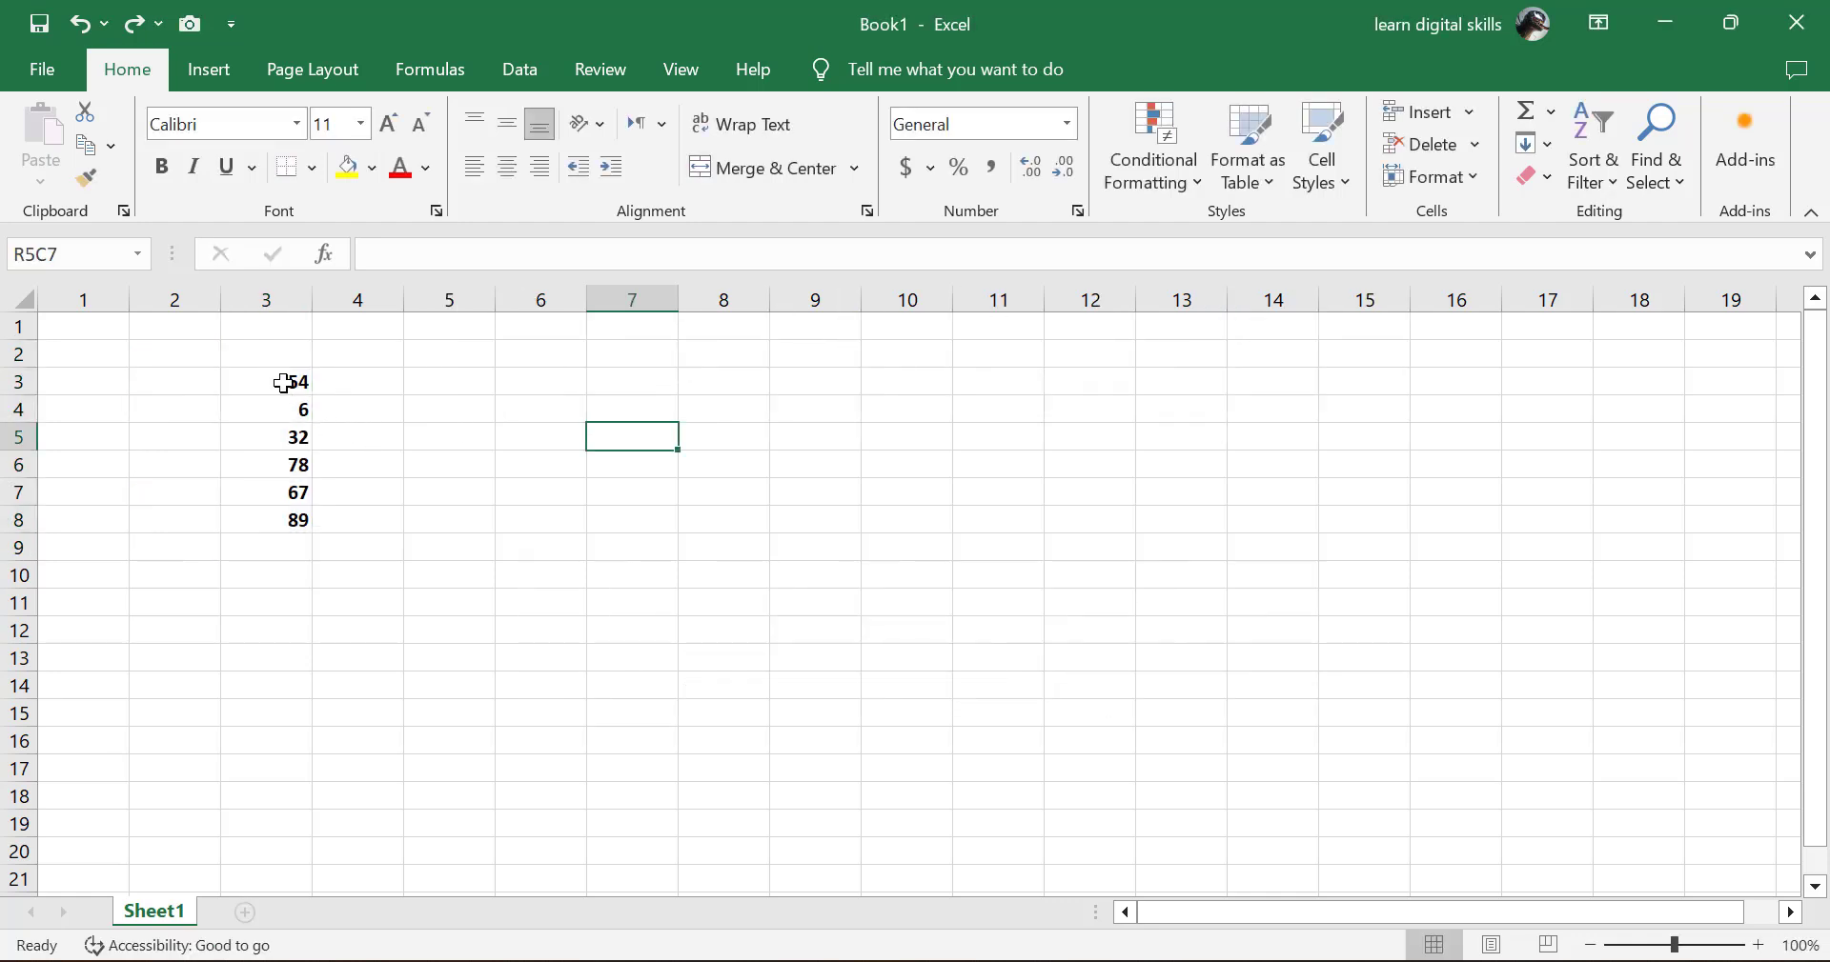
Name the range of values in column 3, rows 3 to 8, "Youtube"
click(283, 383)
click(230, 439)
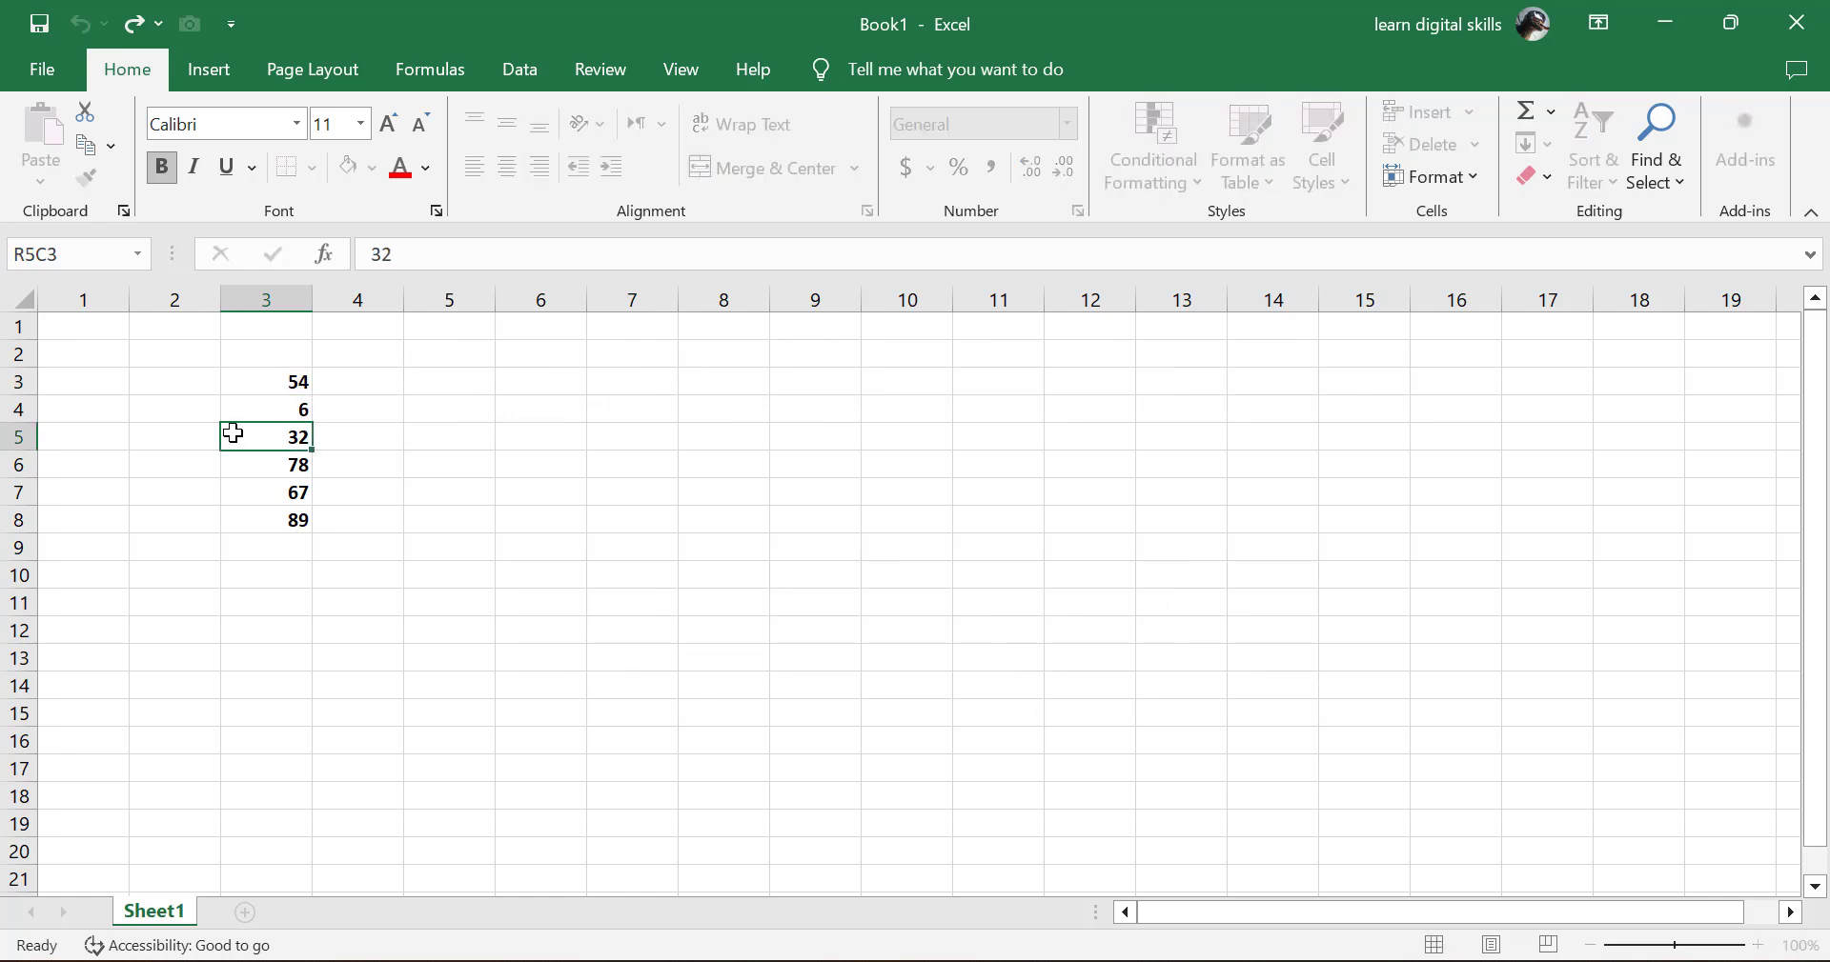
drag(241, 379, 256, 511)
click(70, 254)
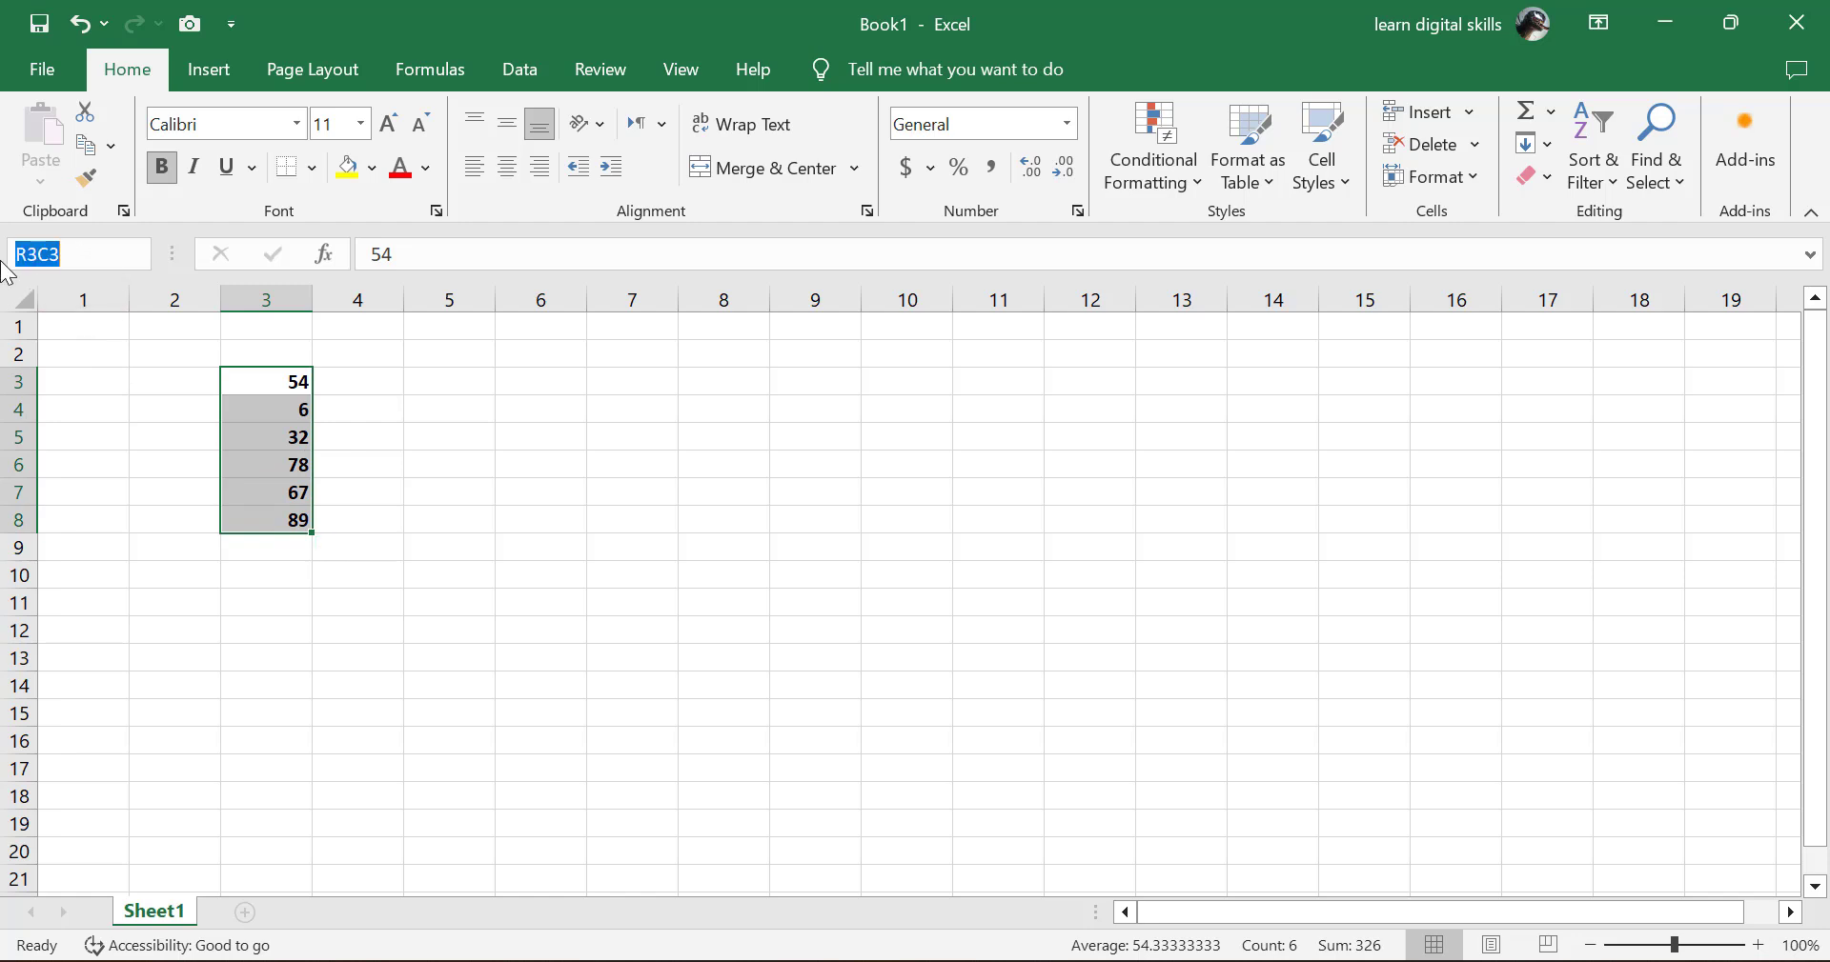
text(Y)
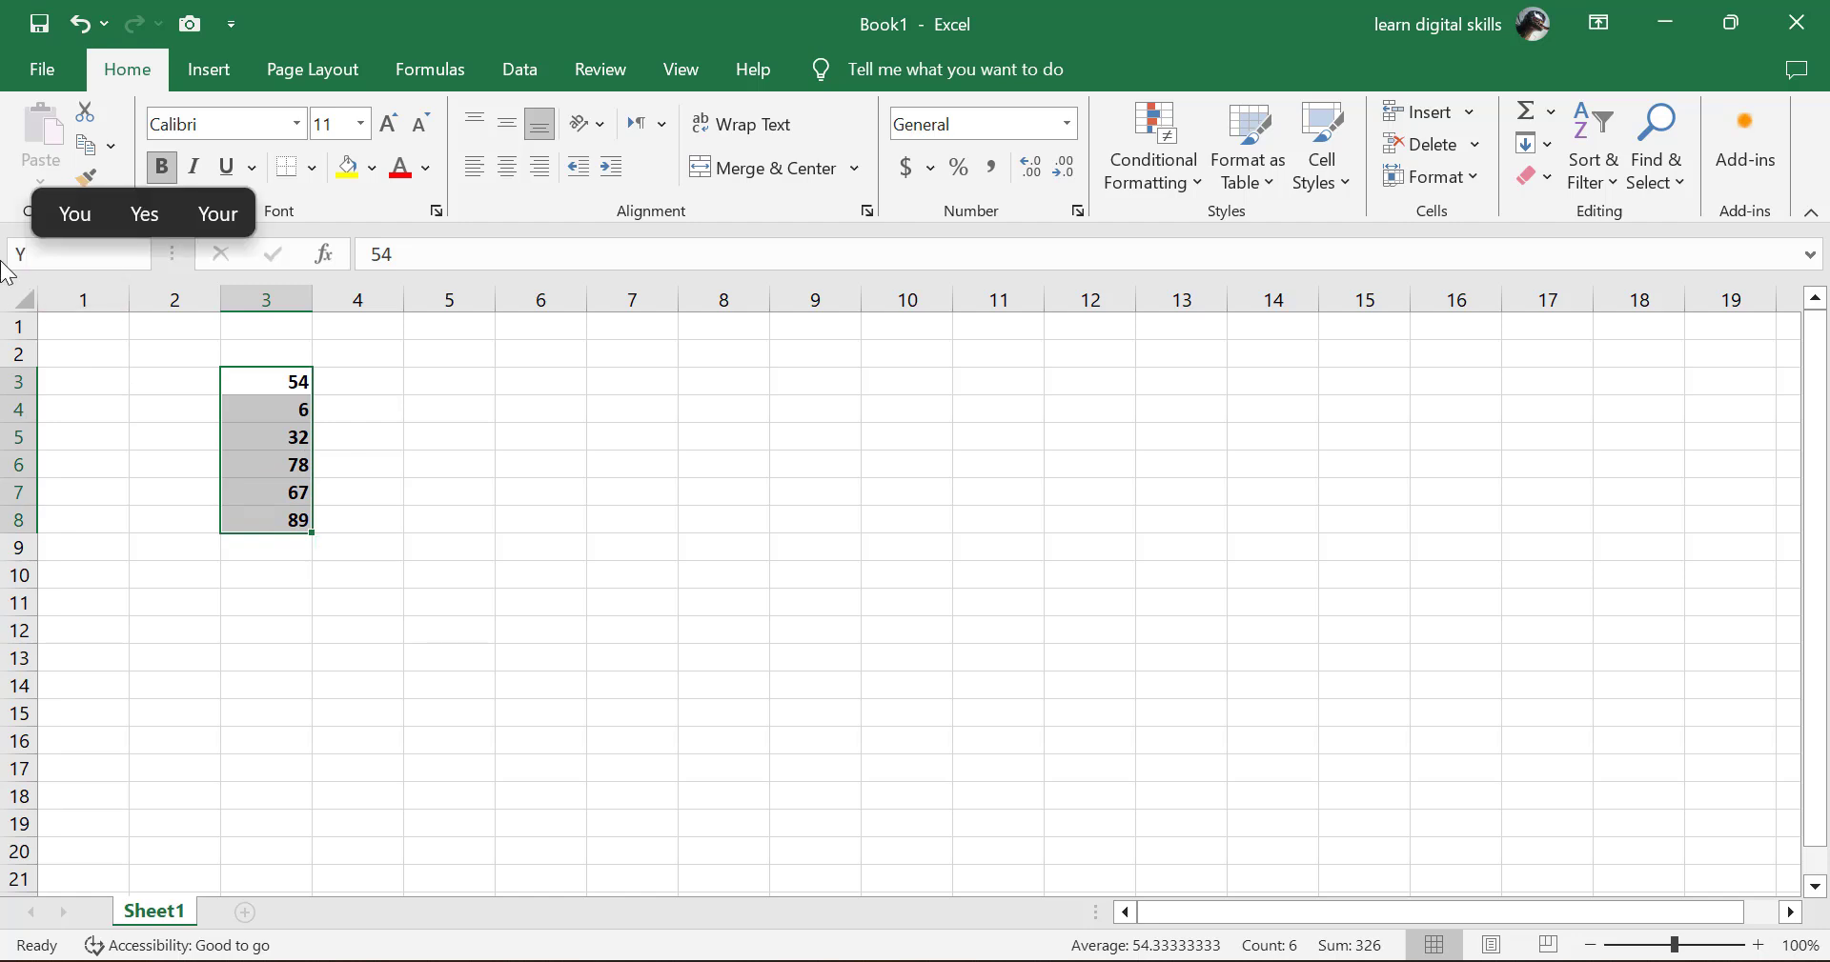
text(outube)
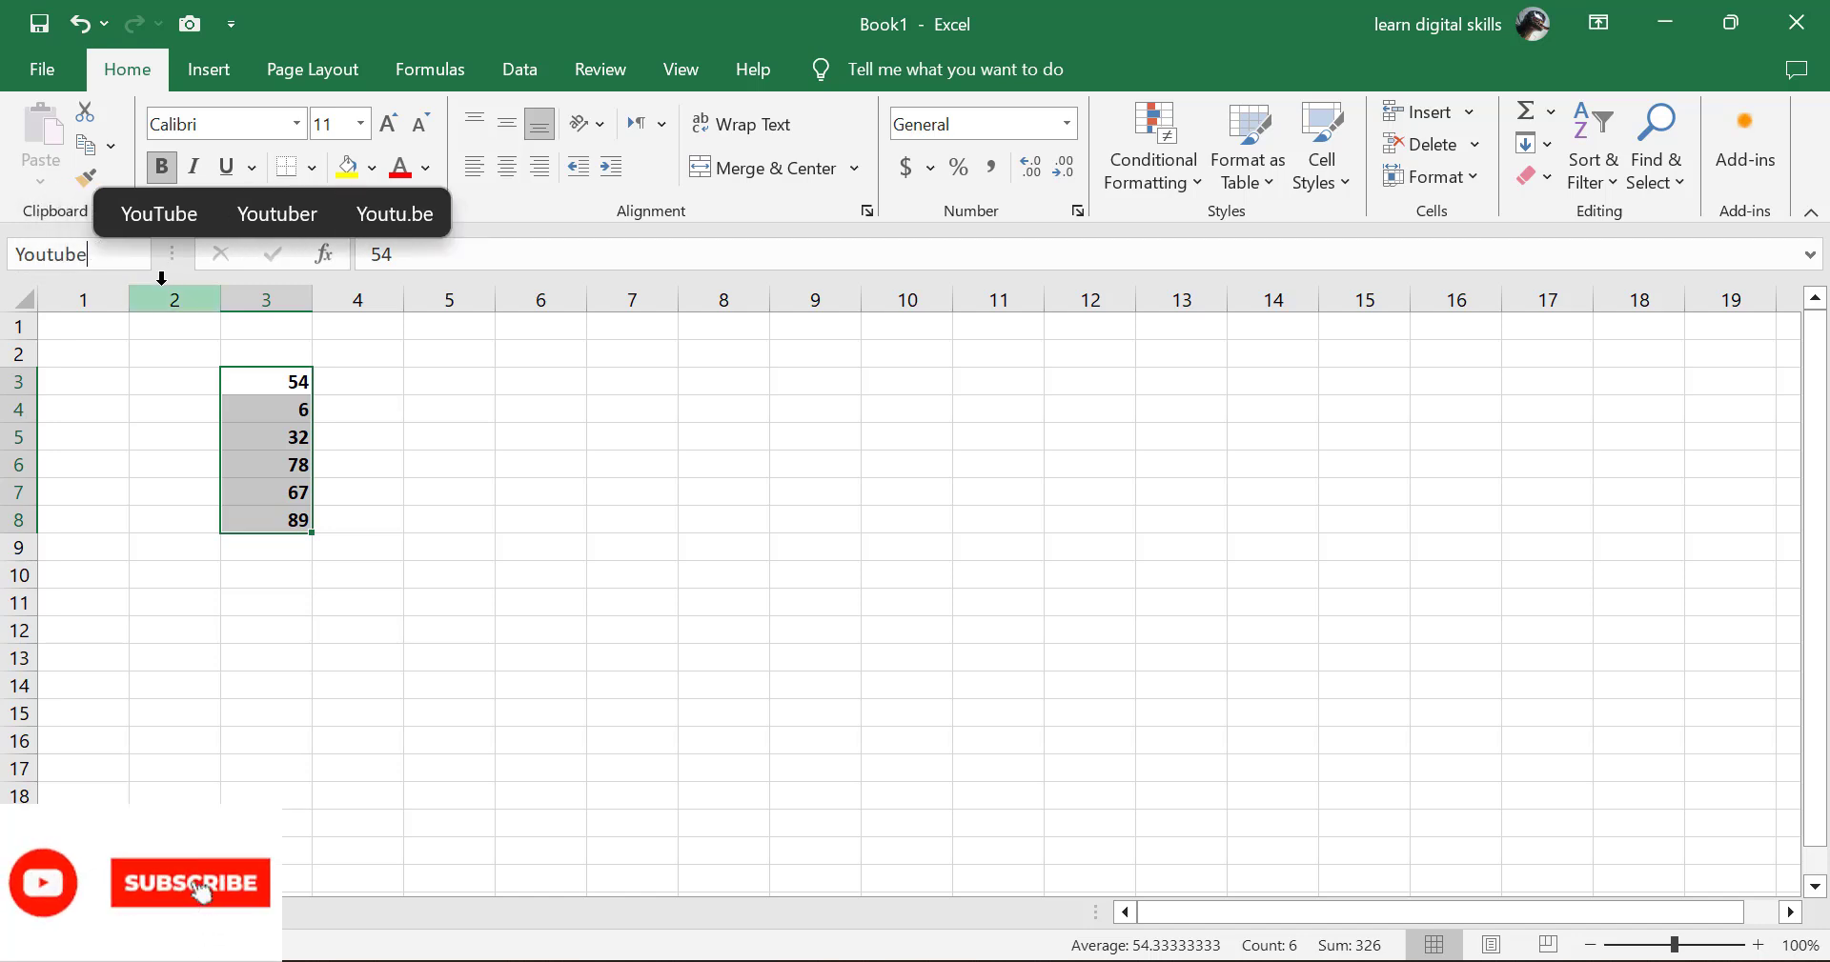
key(Return)
Enter a SUM formula in R4C6 that takes the named range Youtube as its argument
click(559, 397)
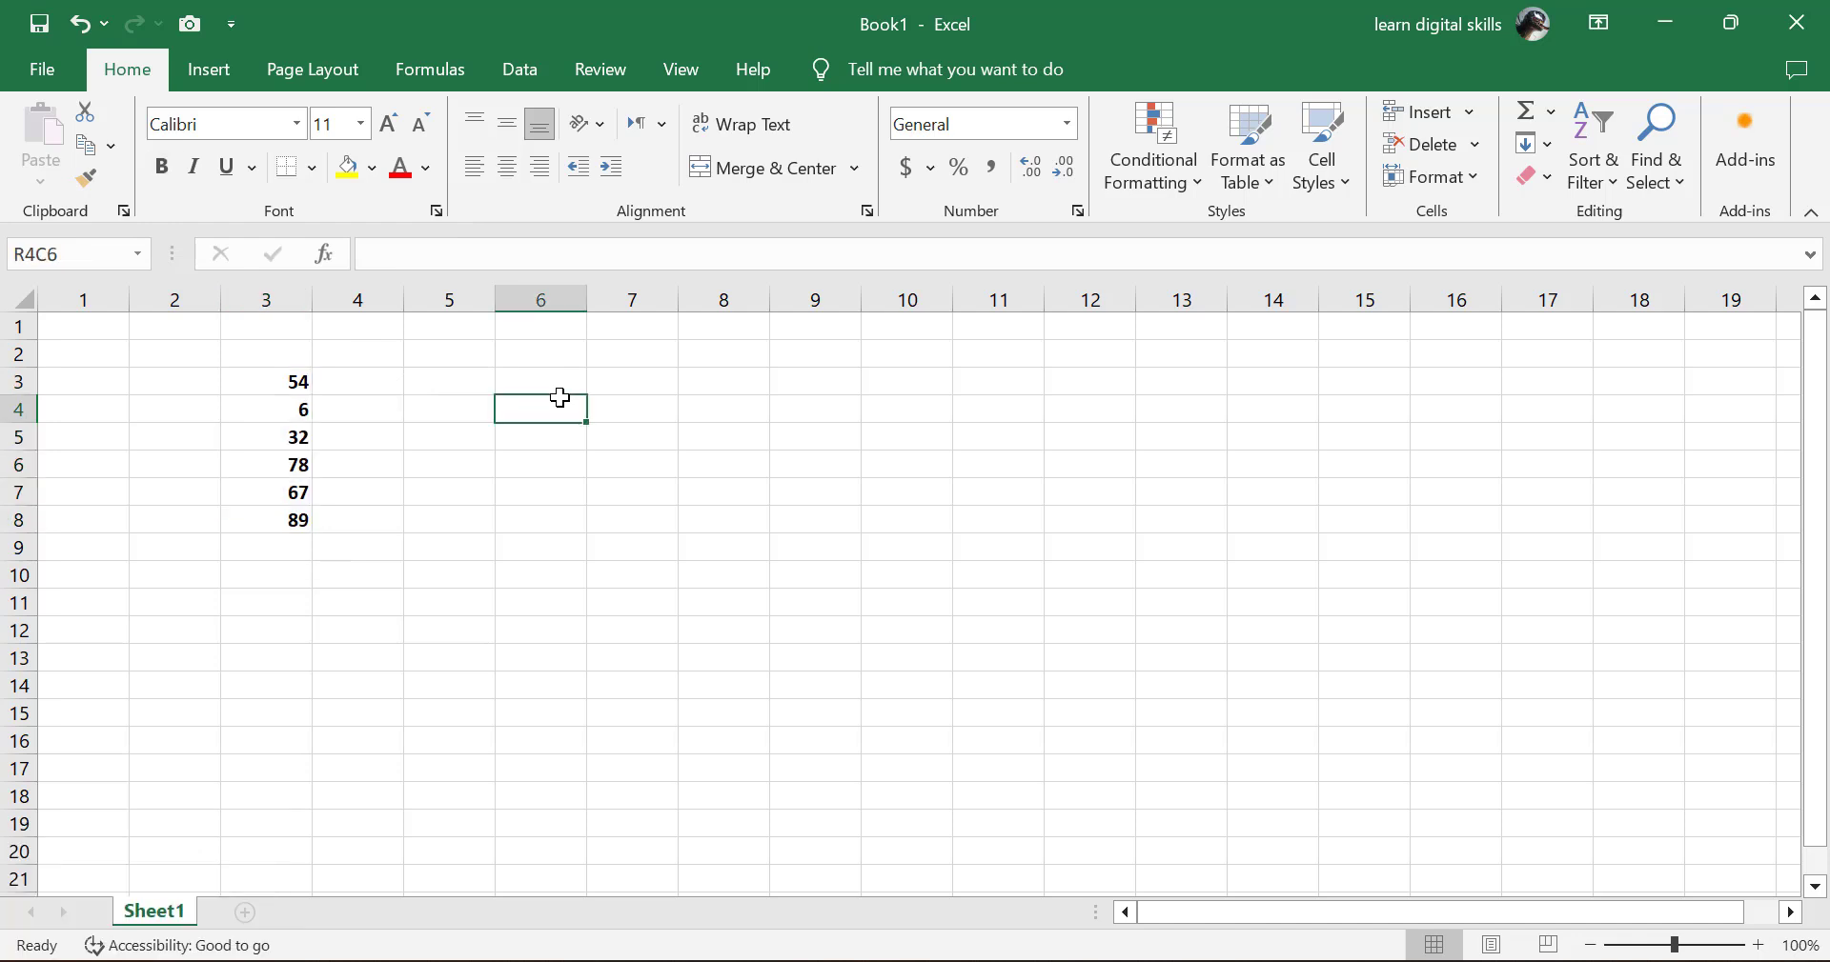
text(=)
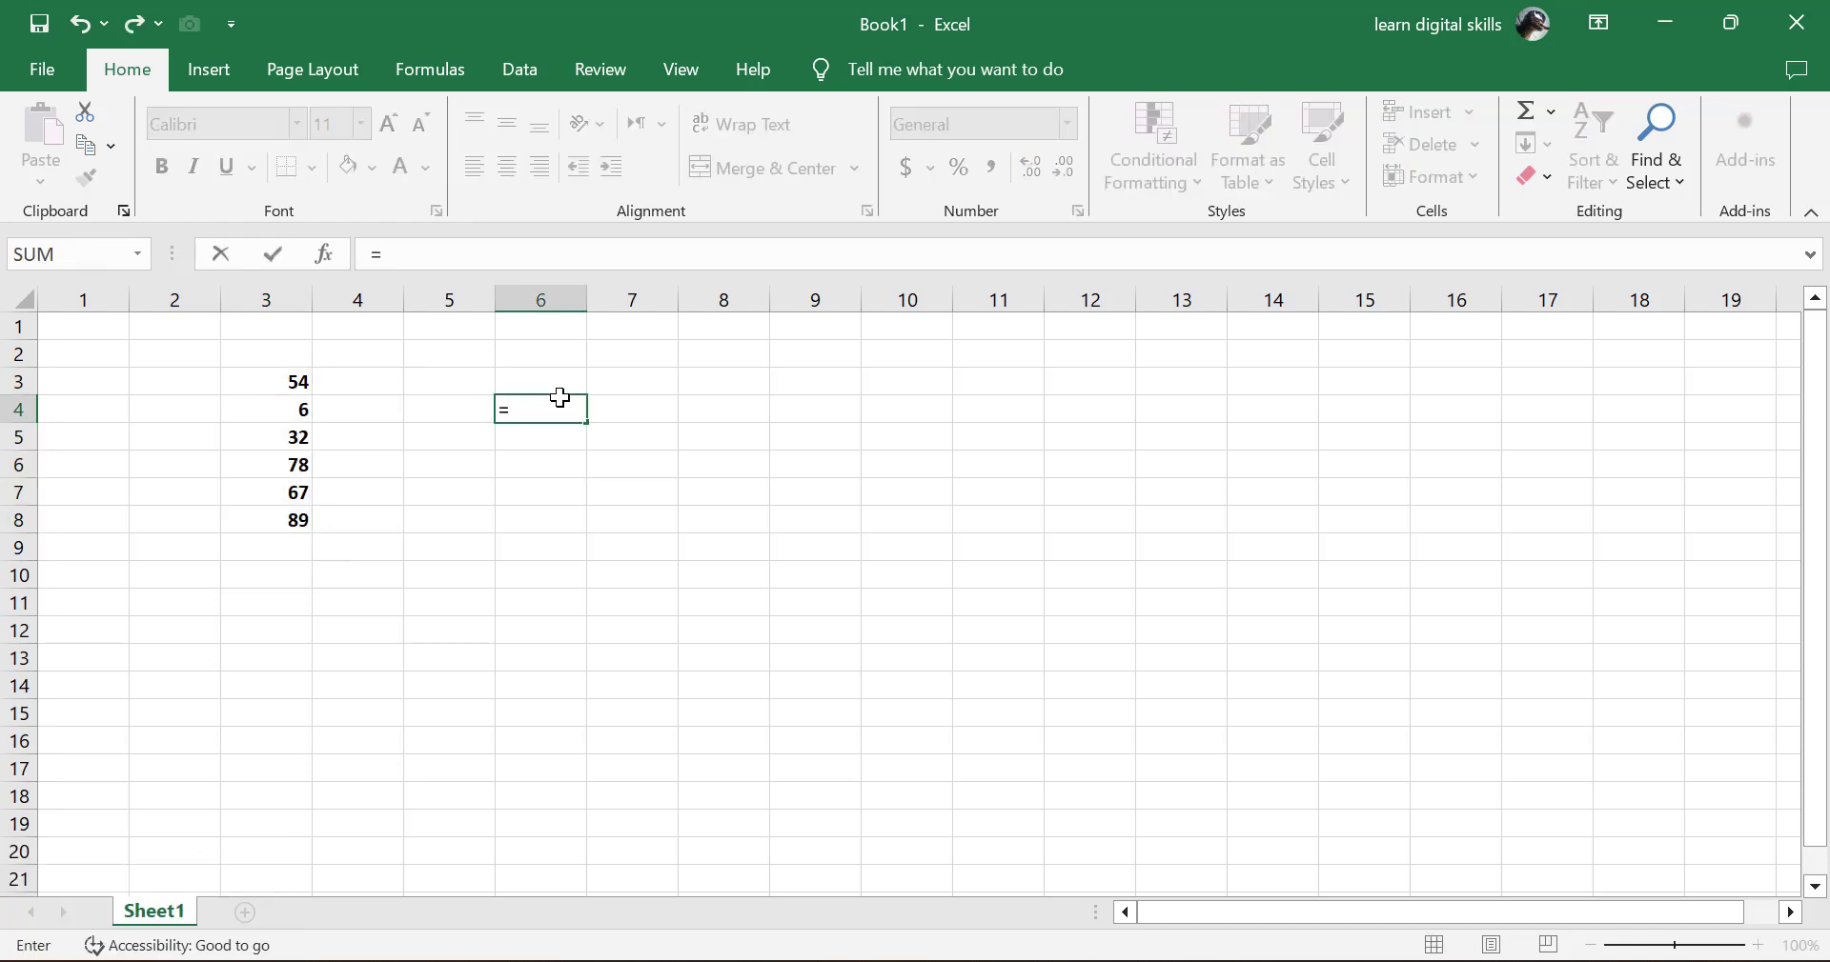
text(sum)
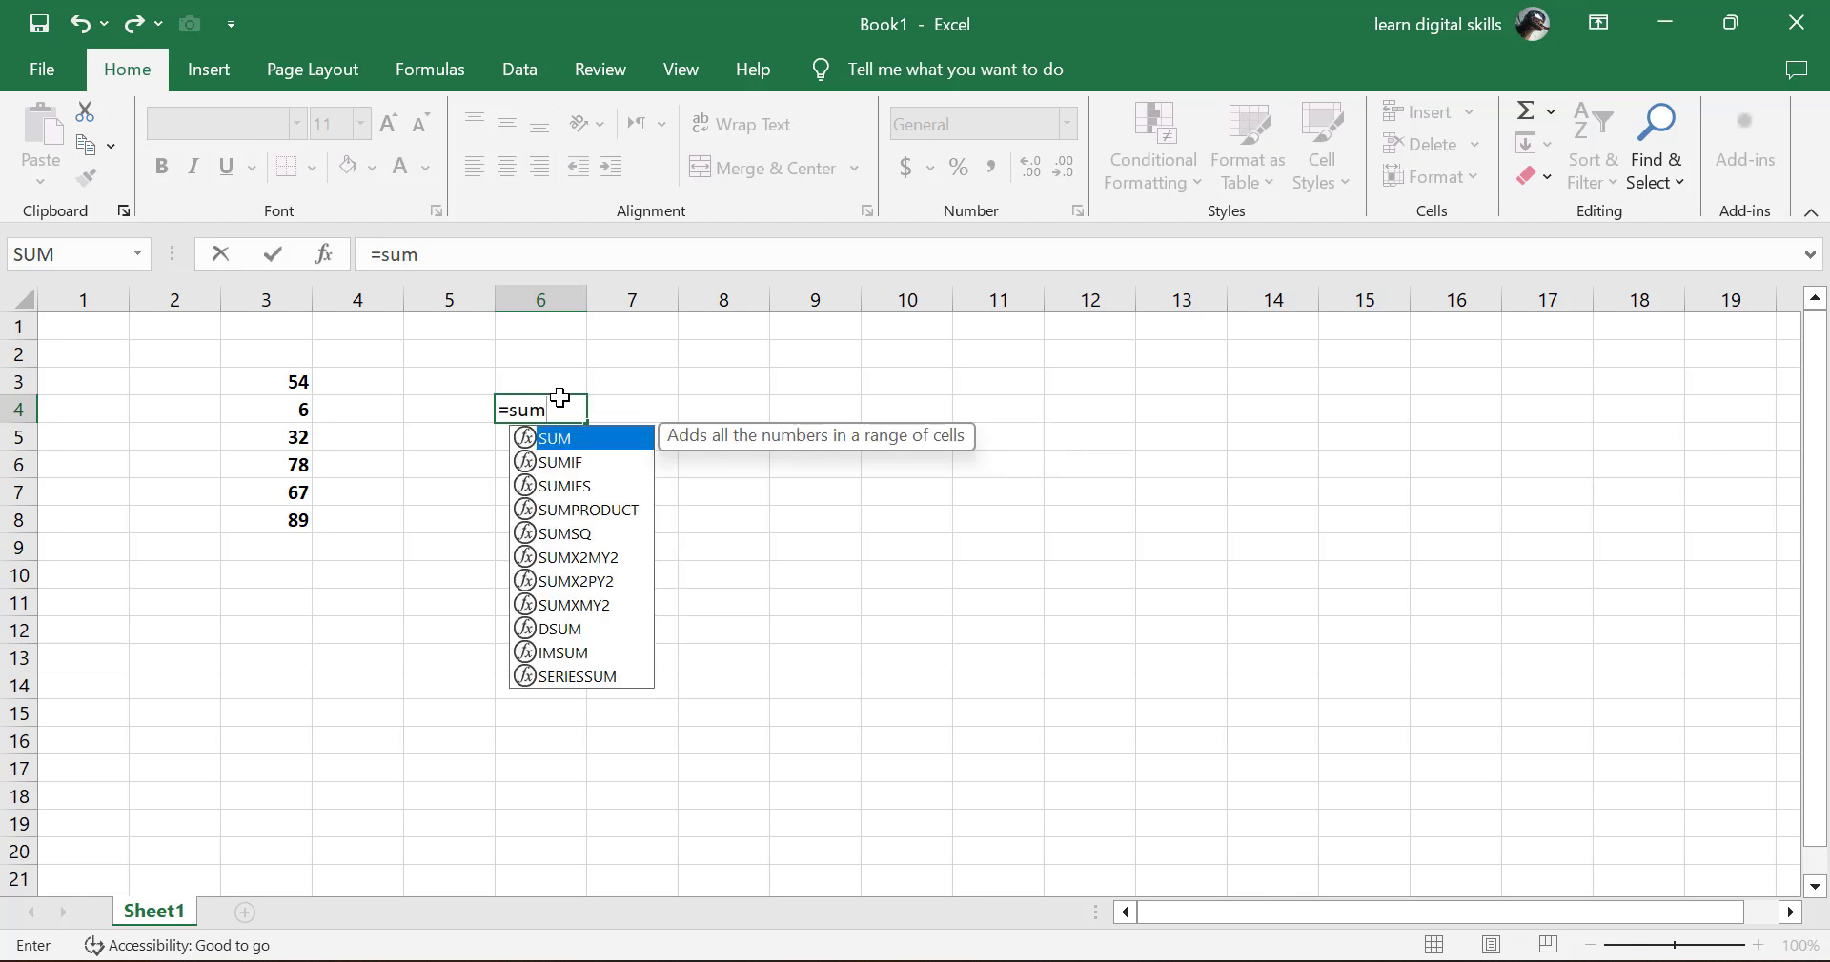
text(()
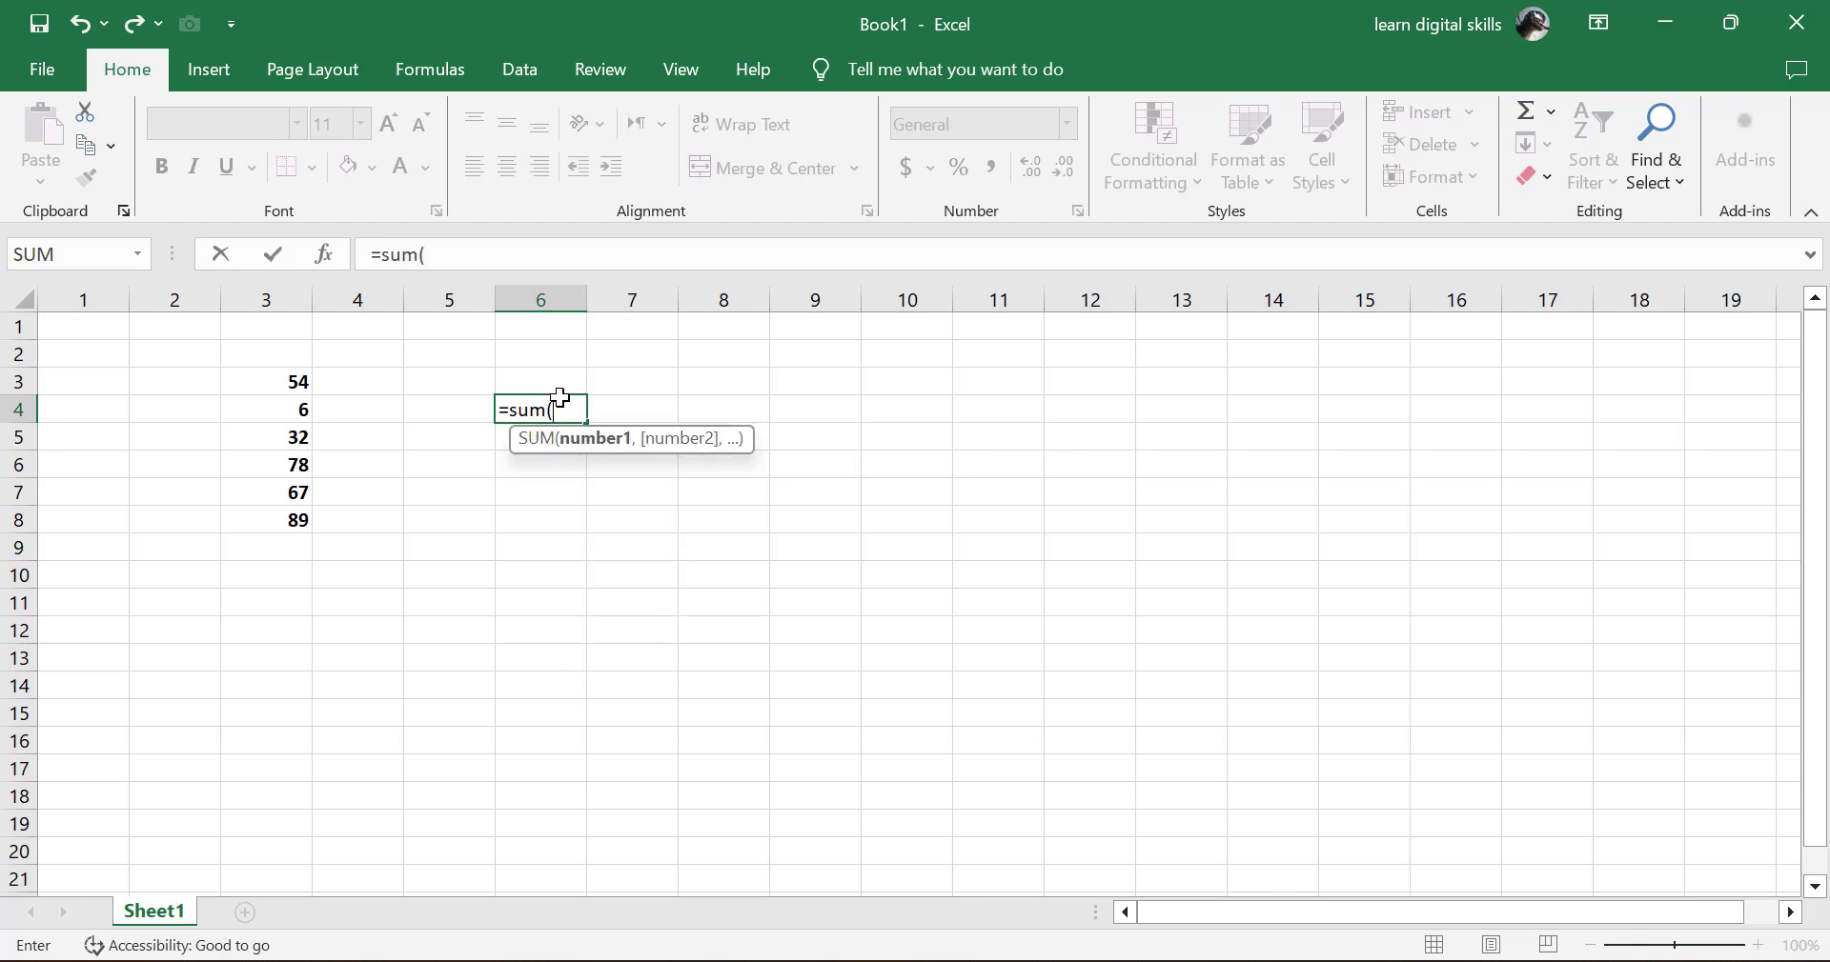
text(youtu)
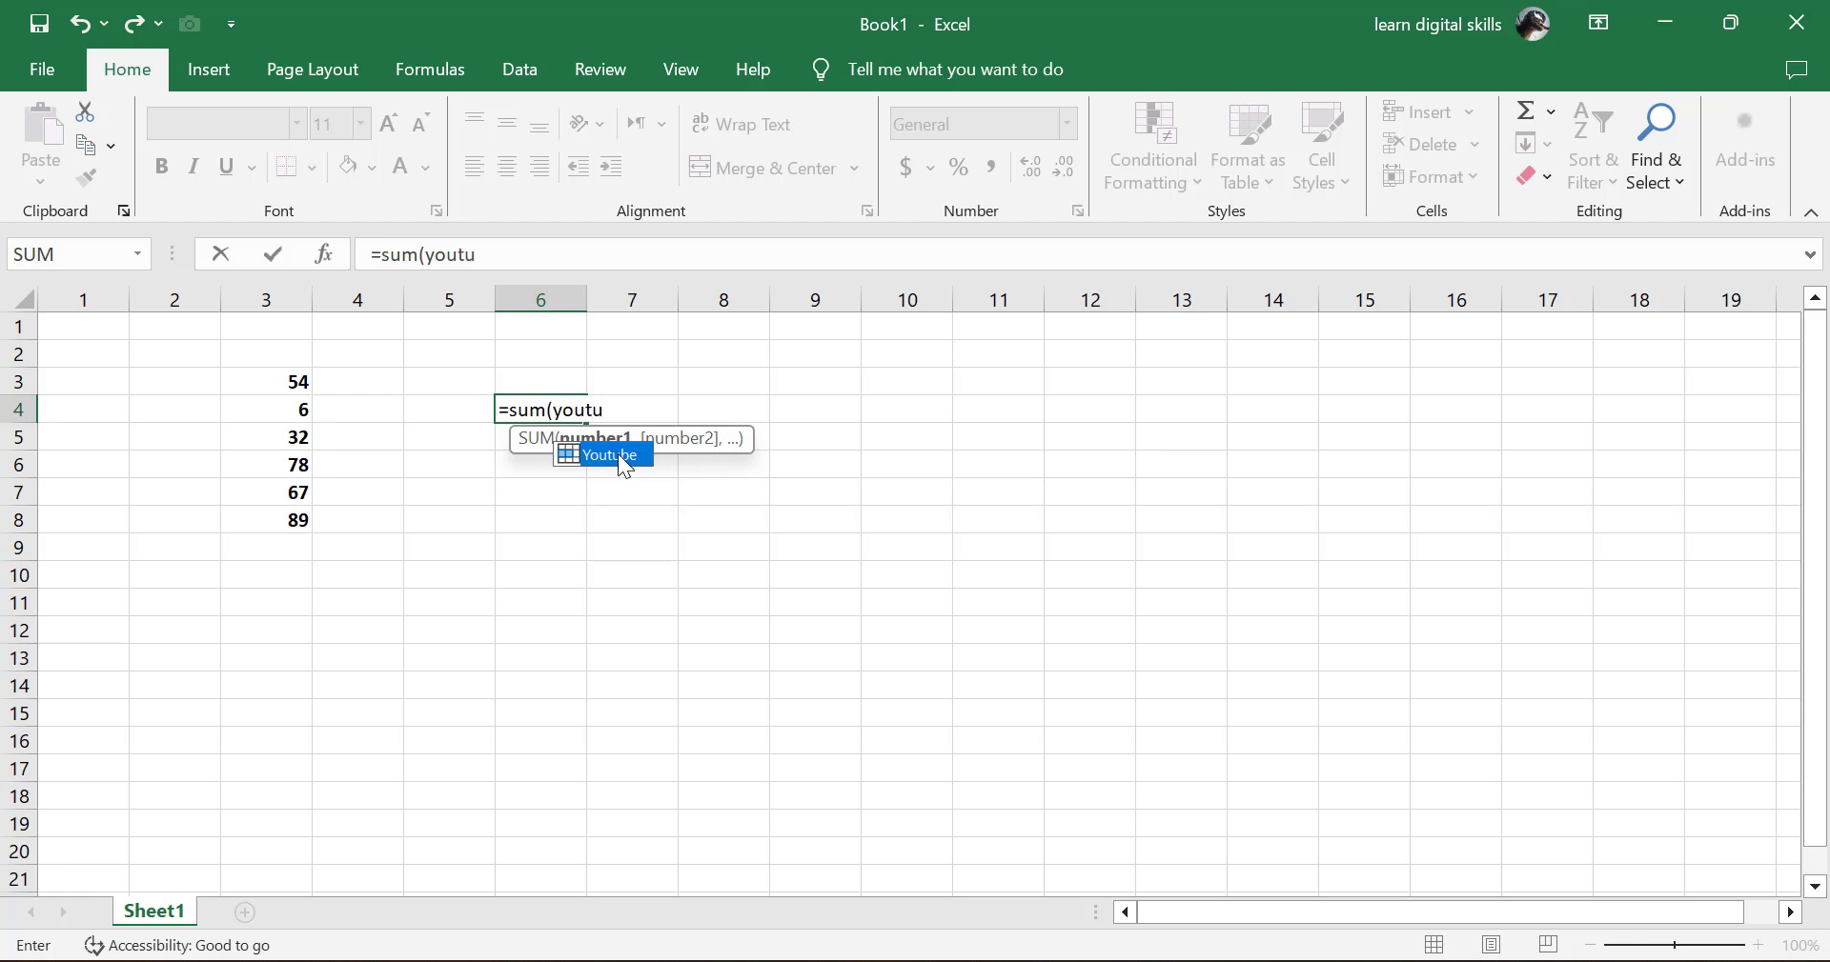
double_click(618, 455)
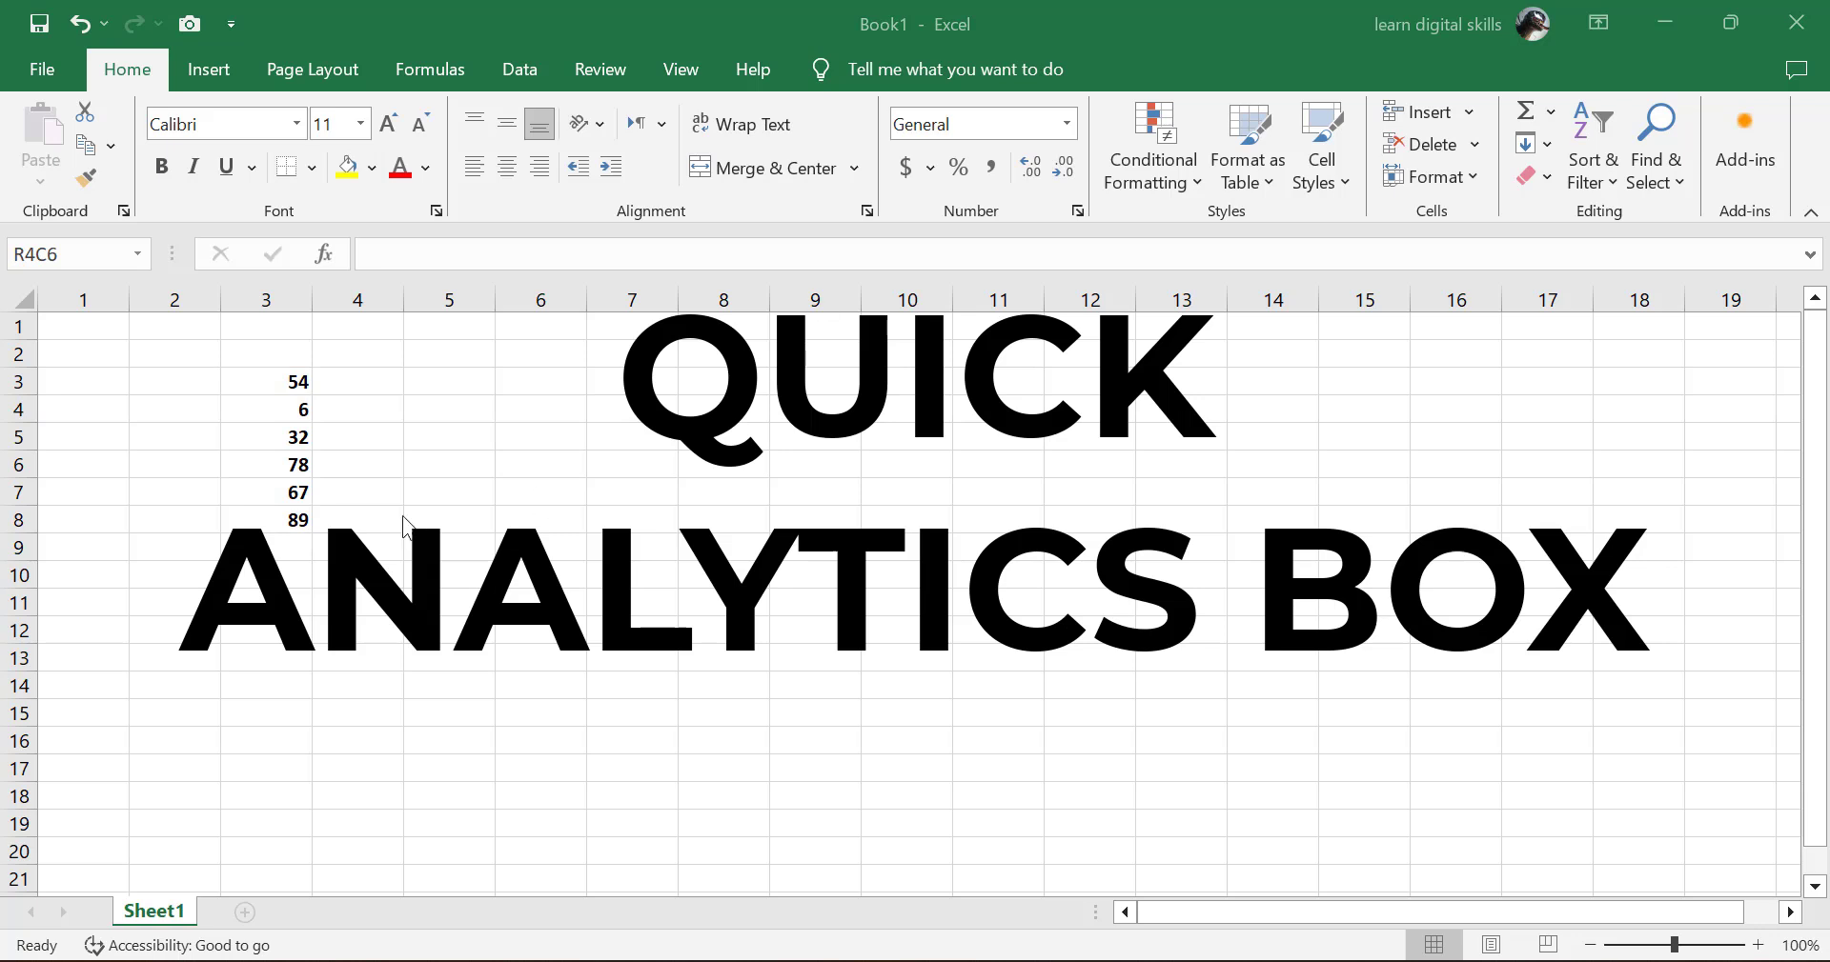
Look through the Quick Analysis formatting, charts, totals, tables and sparklines options for the values in column 3, rows 3 to 8
click(284, 385)
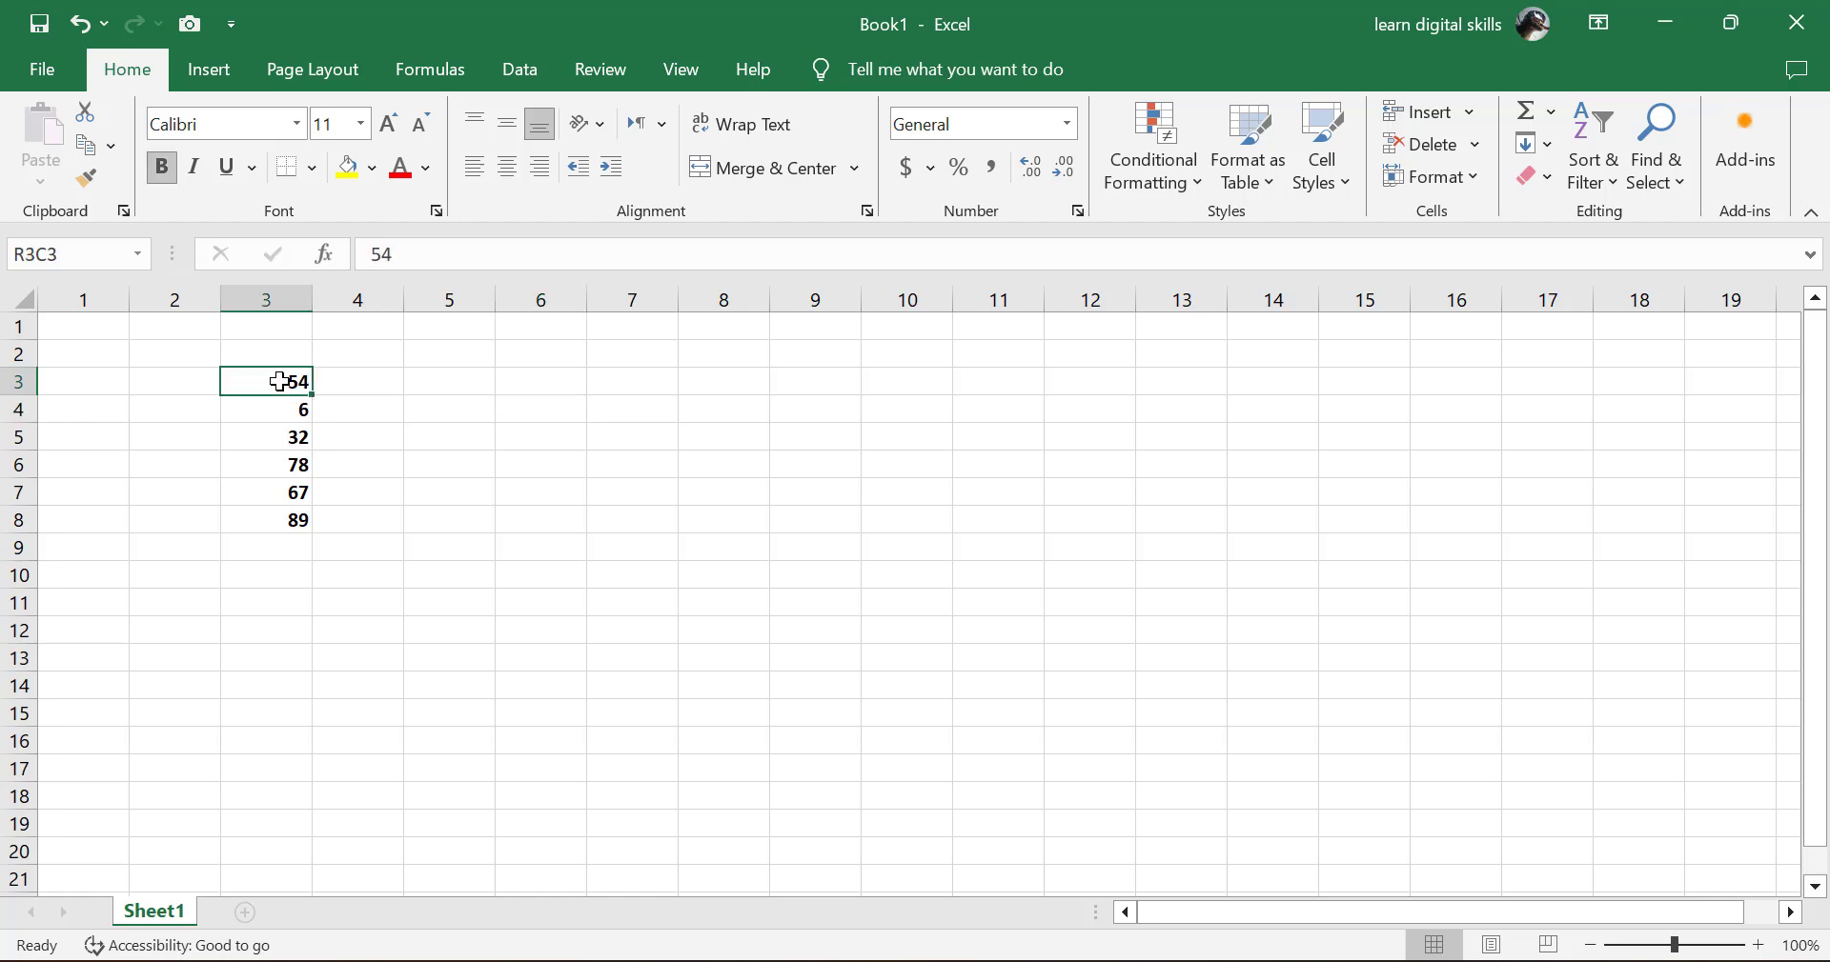
drag(284, 385, 295, 515)
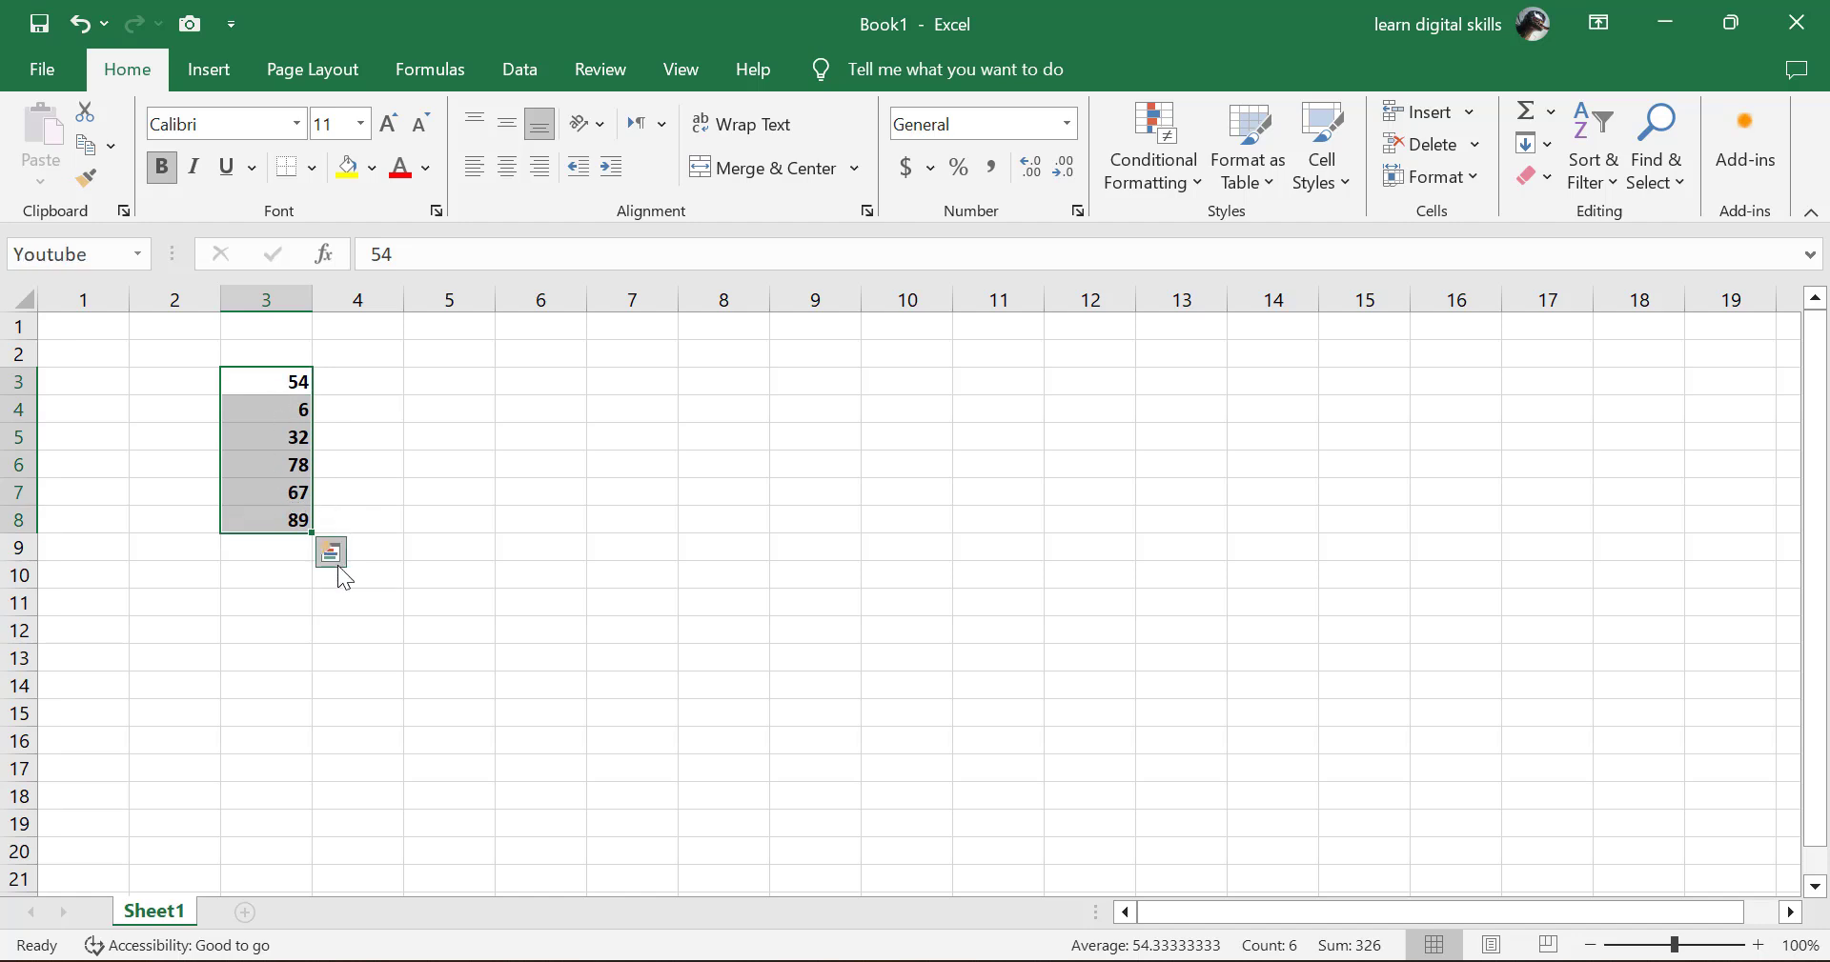
click(330, 554)
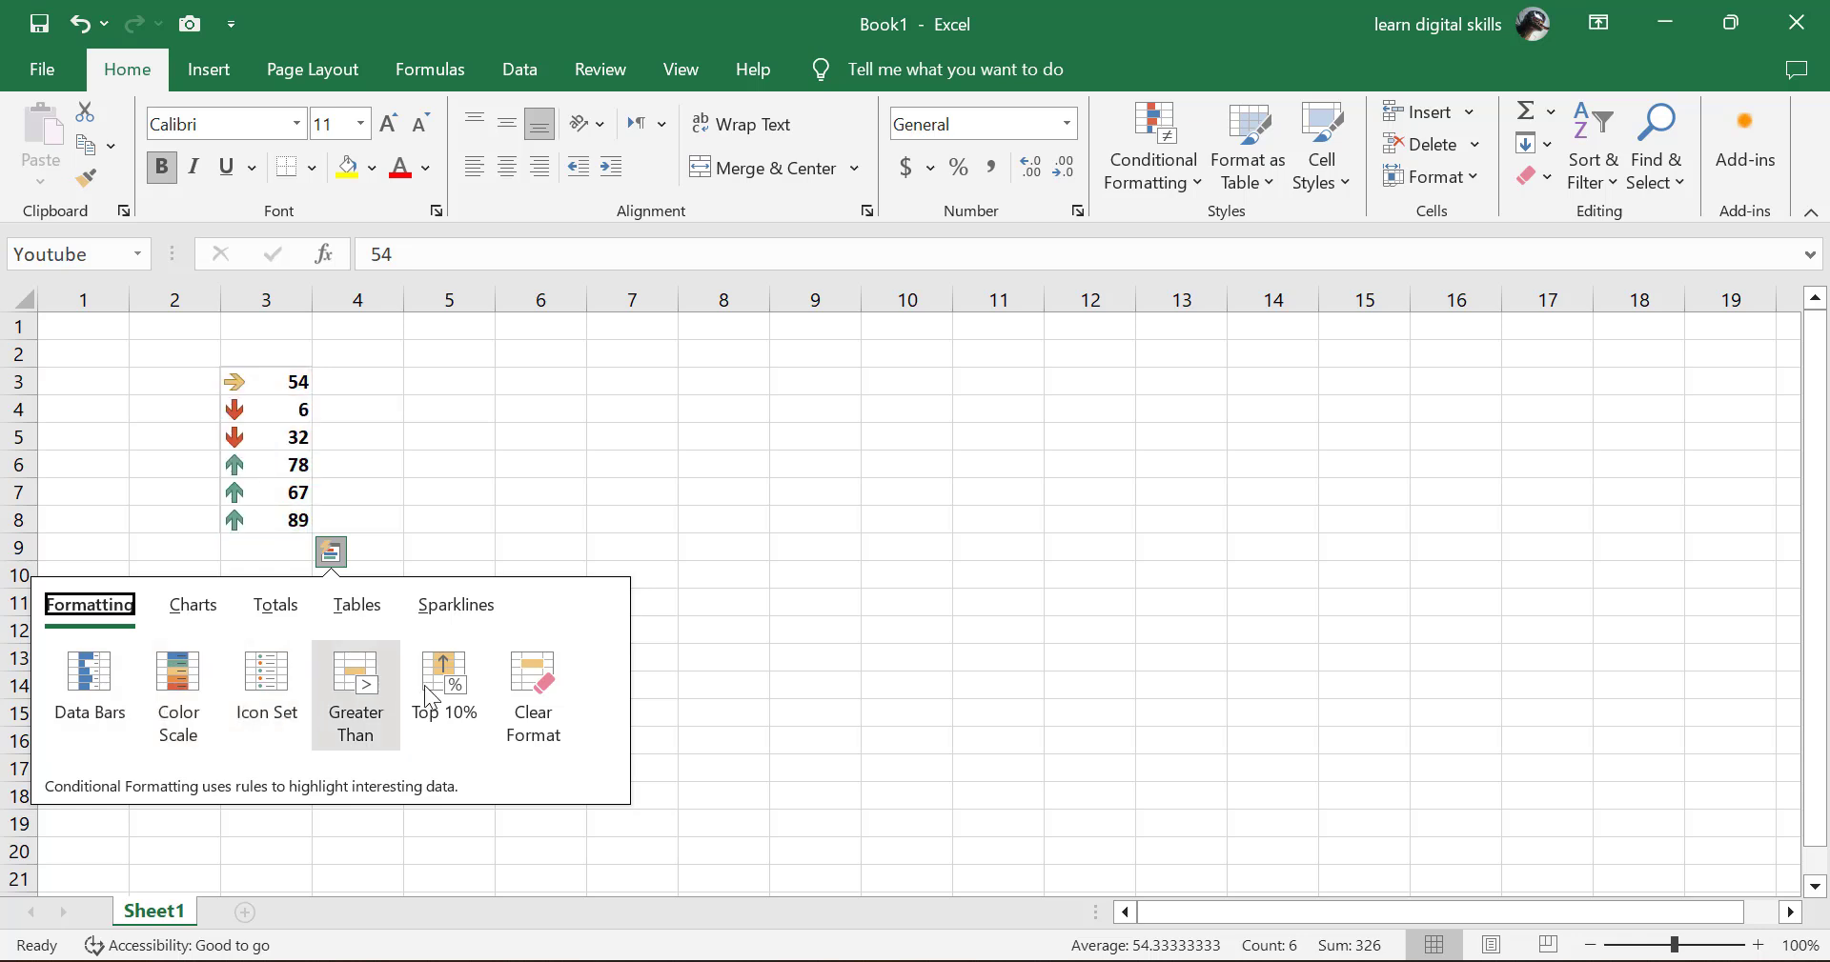
click(204, 610)
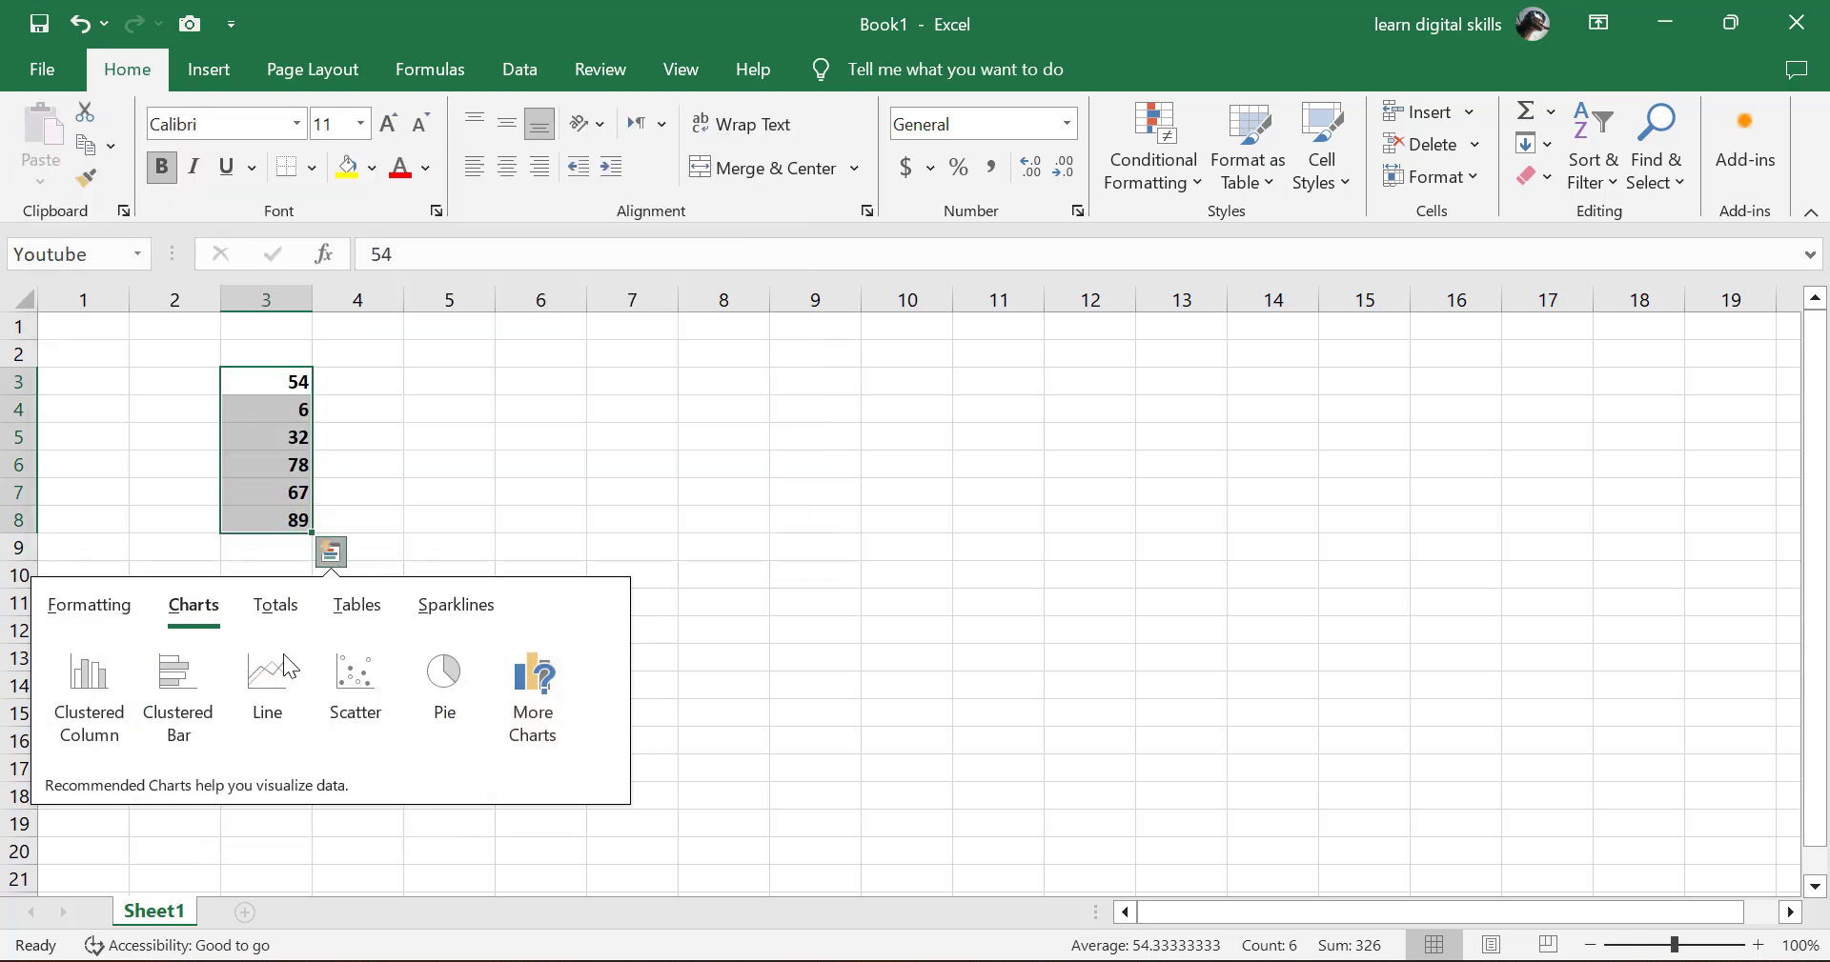
click(275, 621)
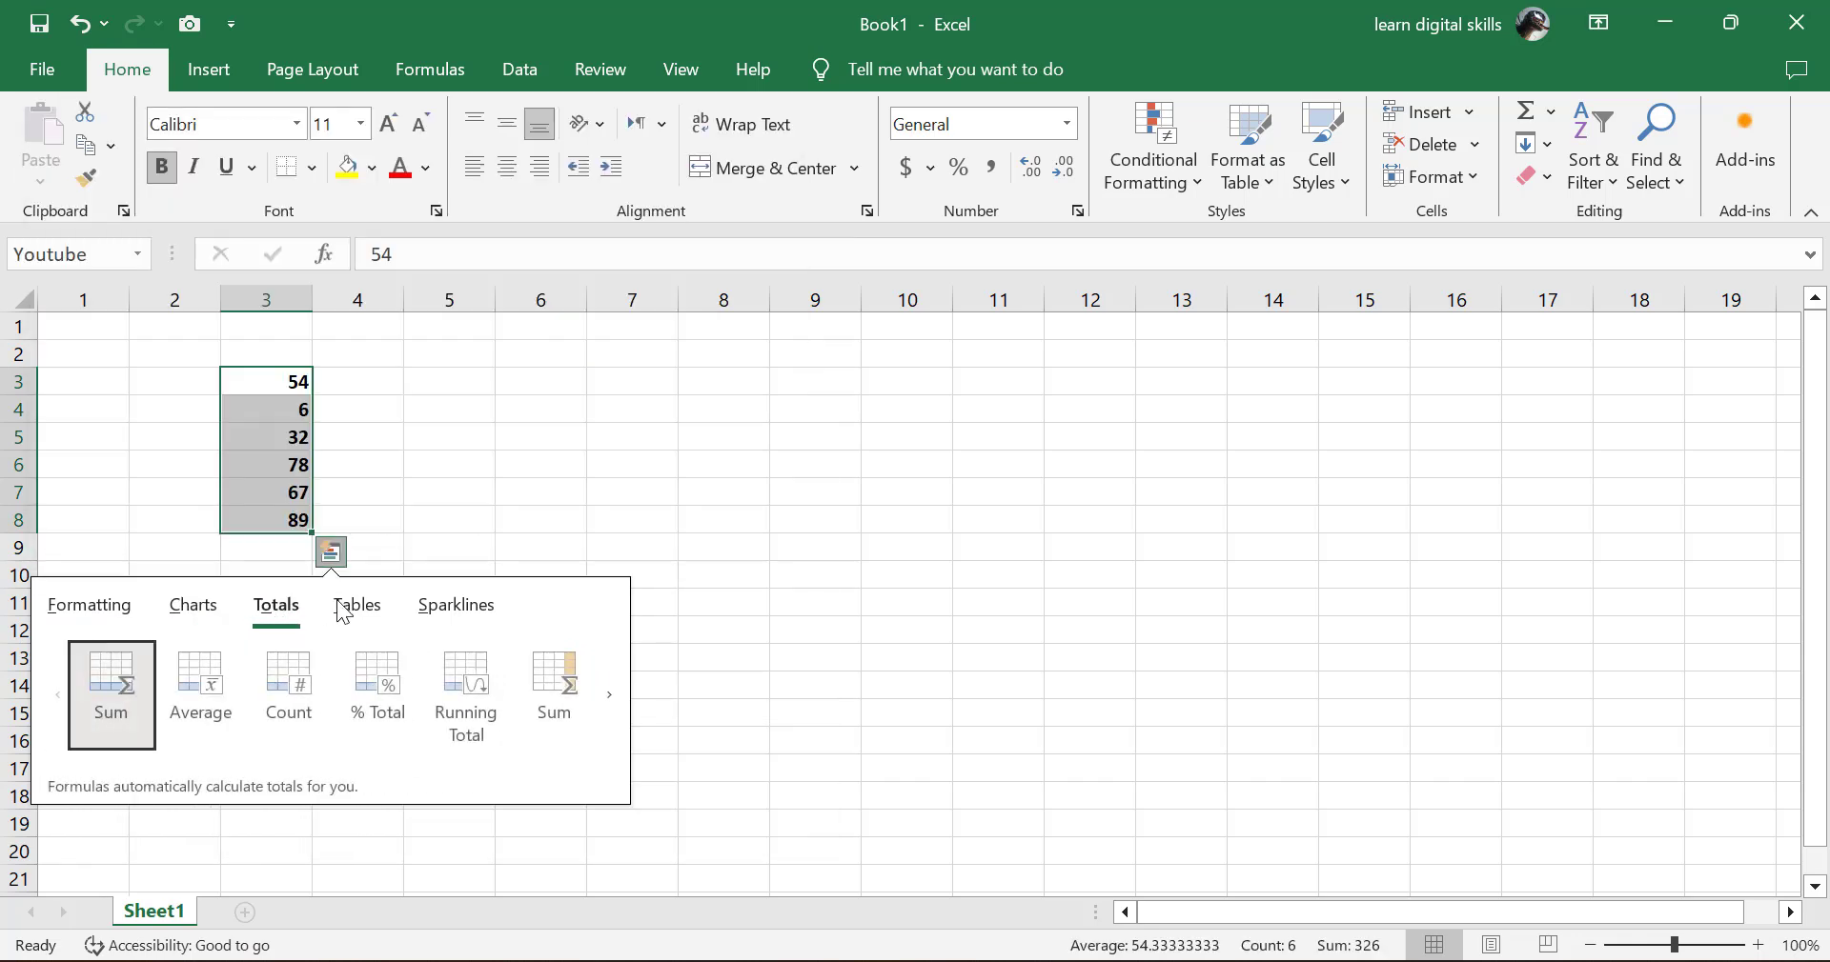
click(359, 612)
click(448, 619)
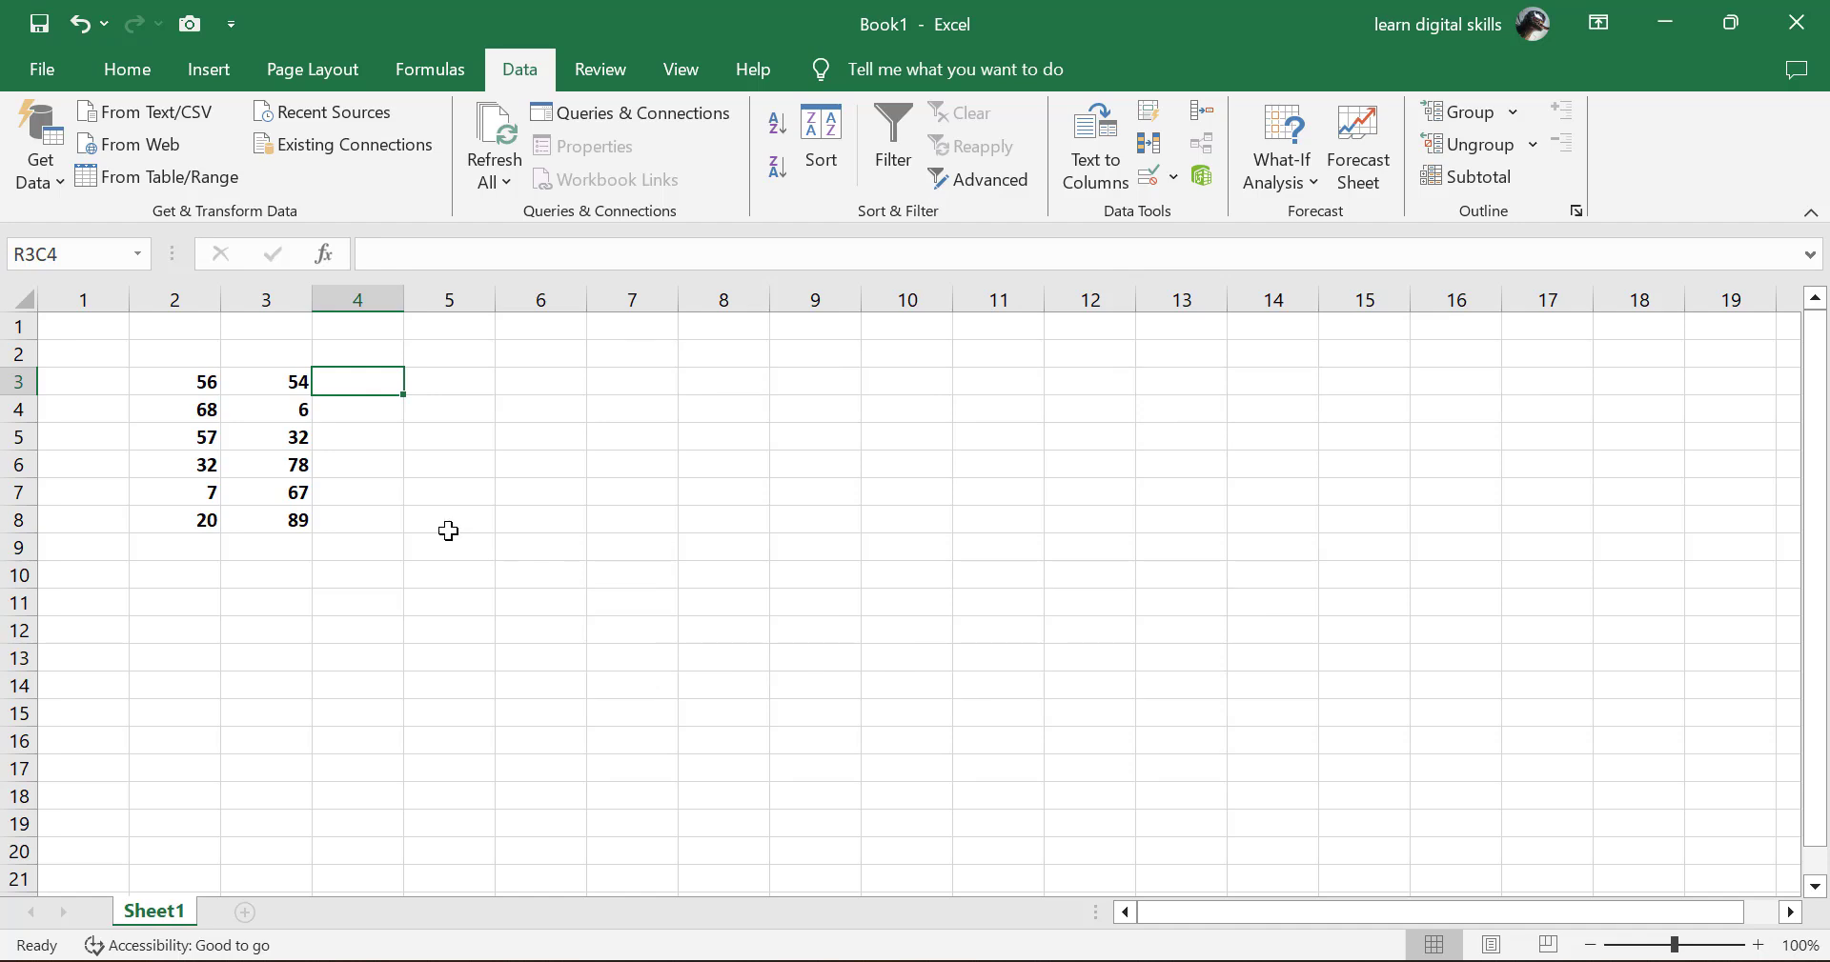
Create a line-chart forecast worksheet from the values in columns 2 and 3, rows 3 to 8, and dismiss the Forecast Sheet tip
drag(200, 381, 283, 520)
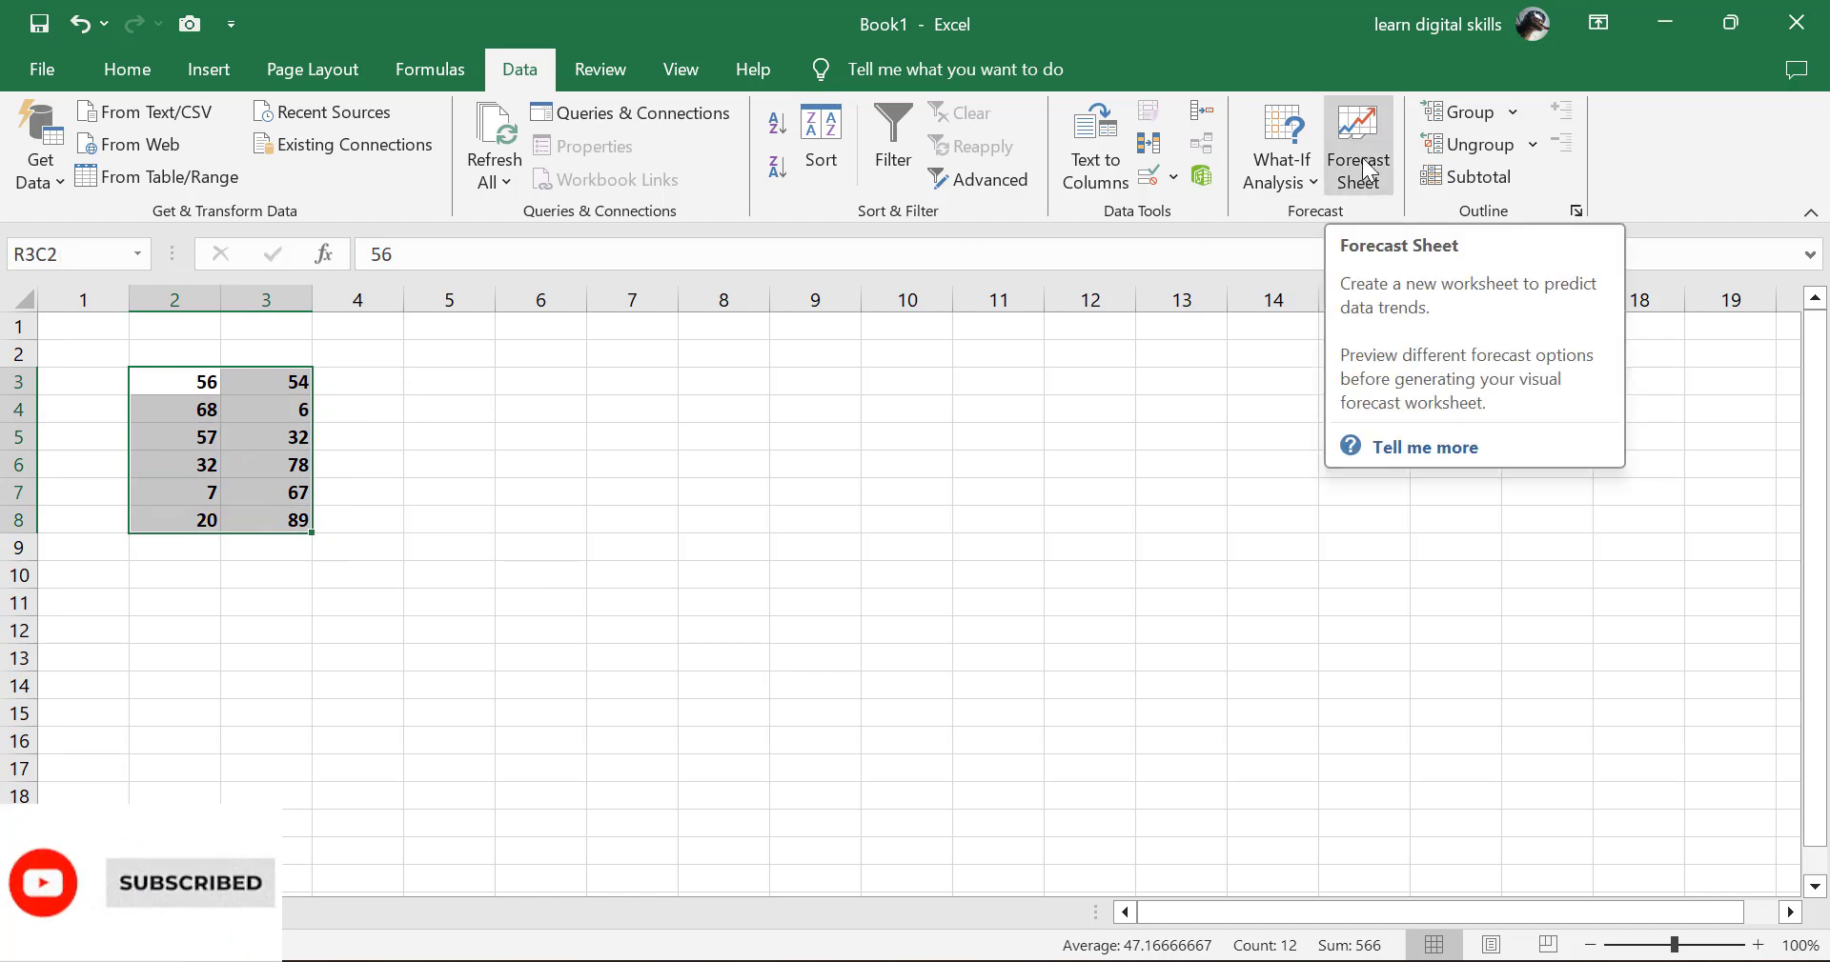
double_click(512, 75)
click(512, 75)
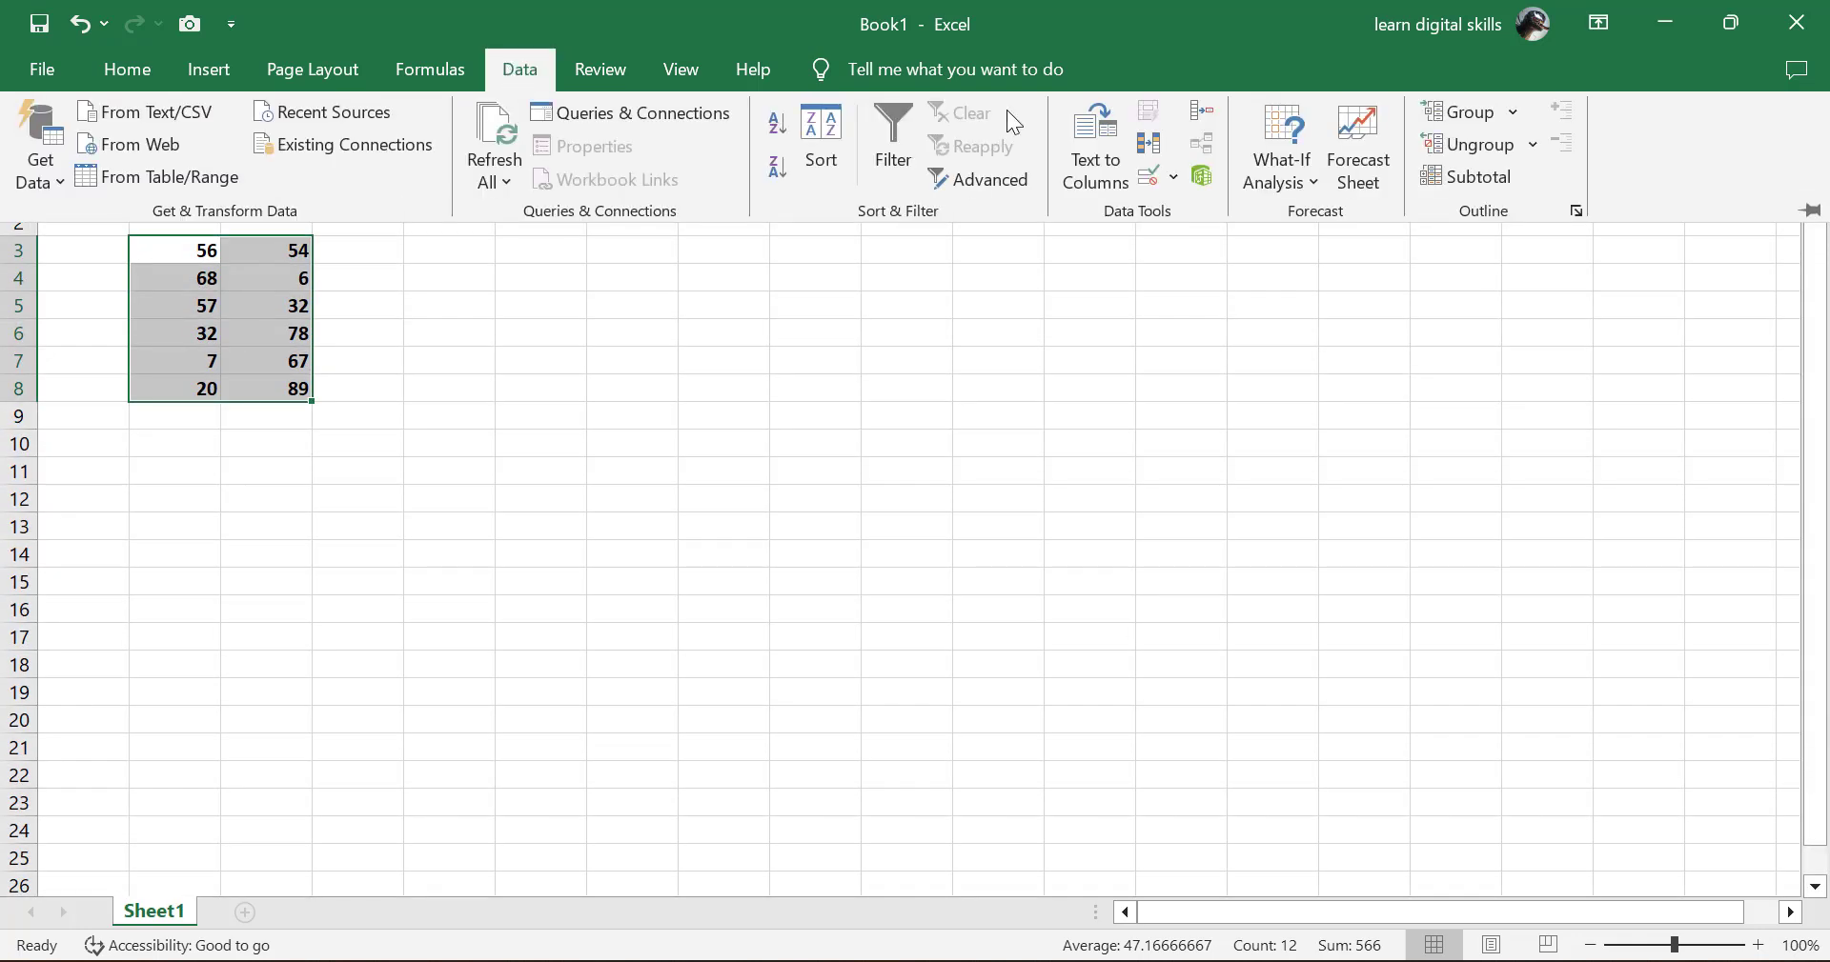
click(1353, 164)
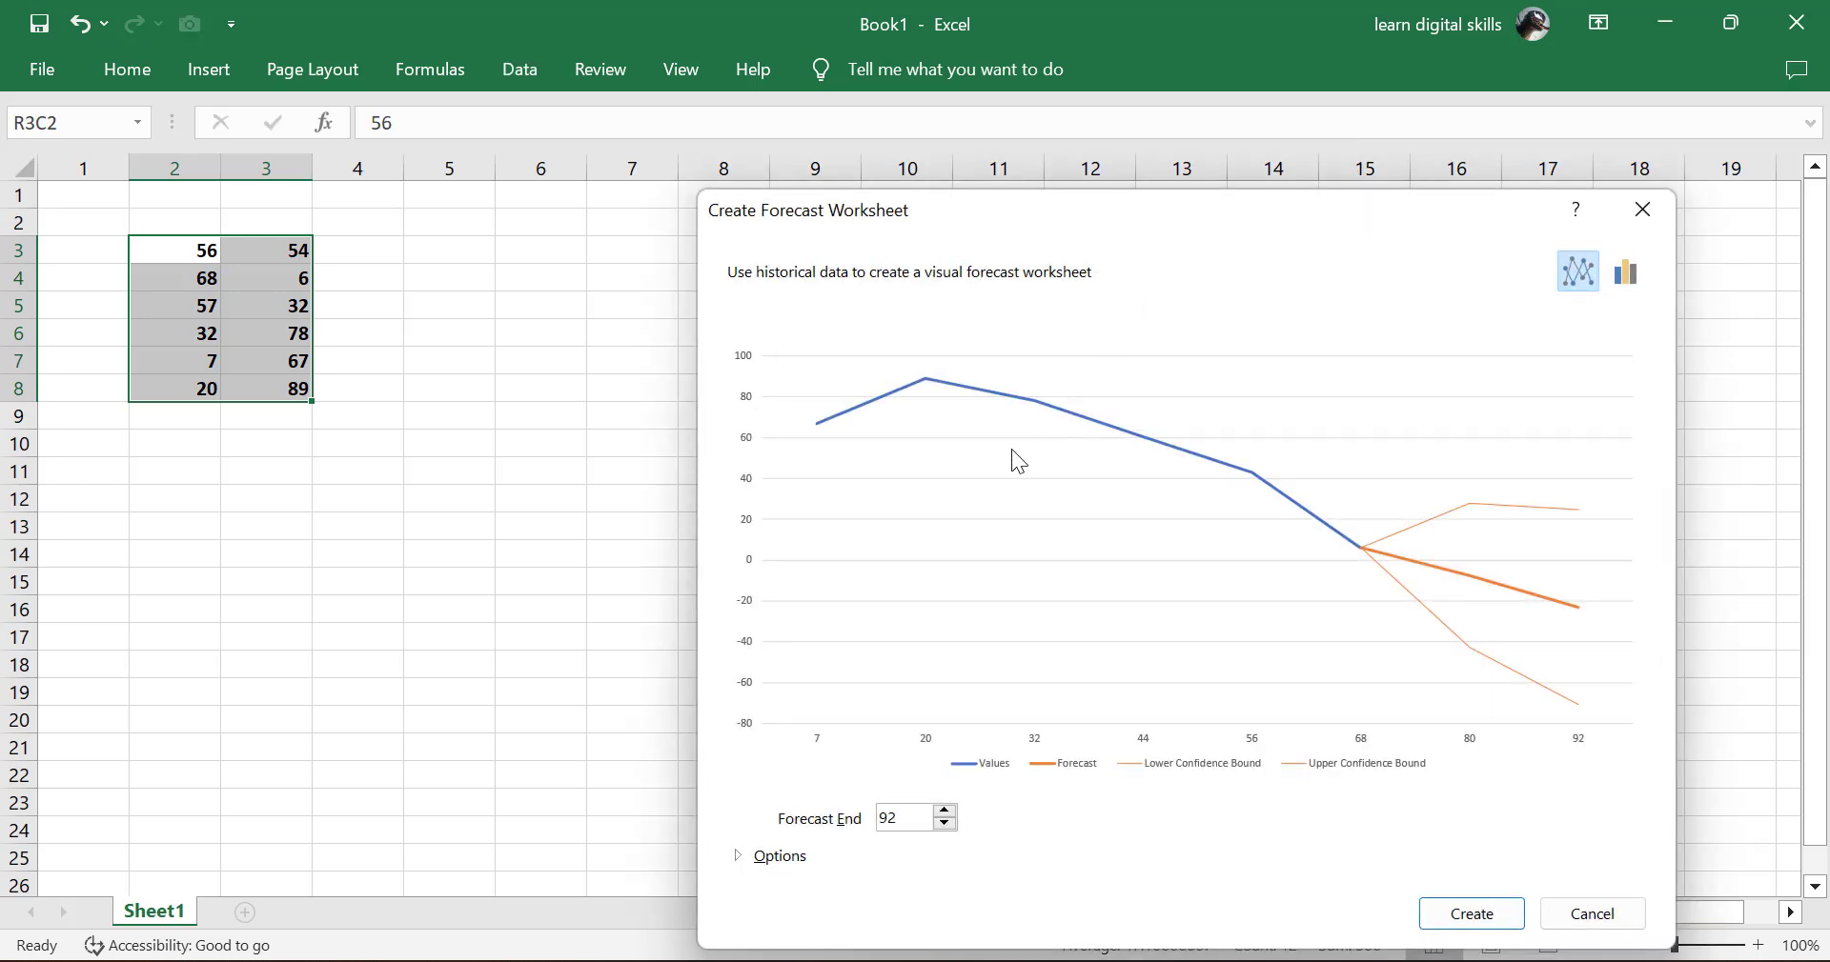
click(1470, 915)
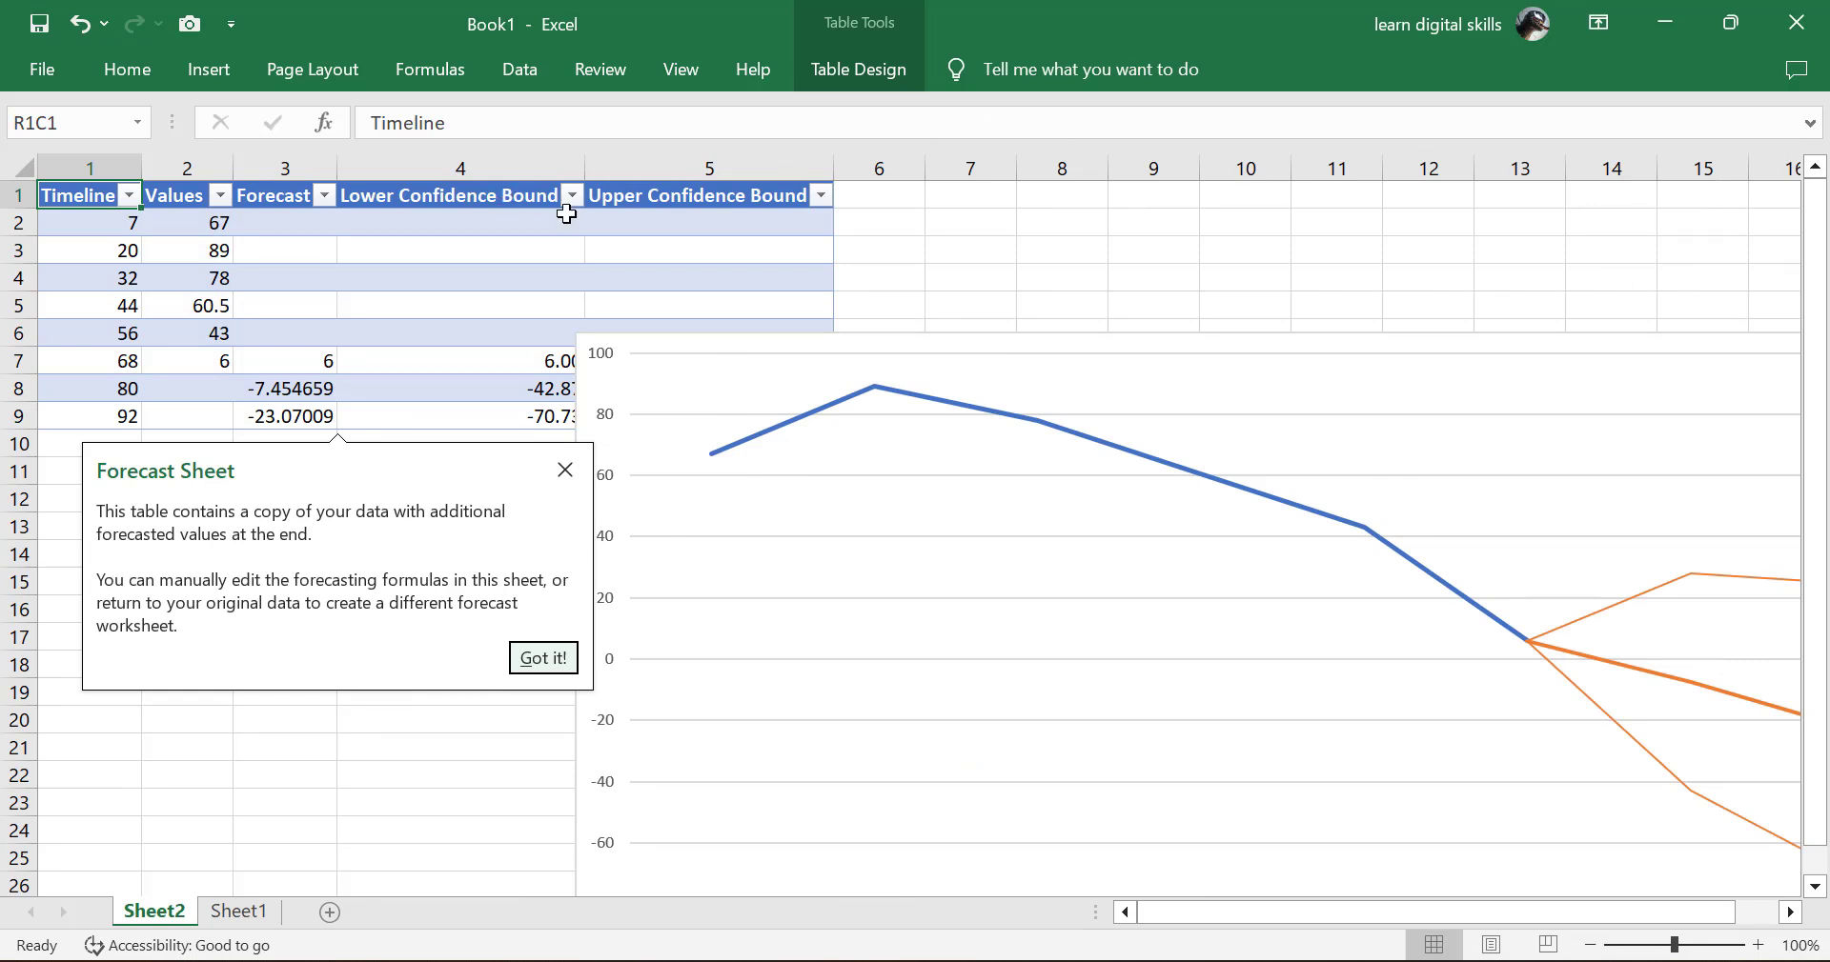
click(541, 657)
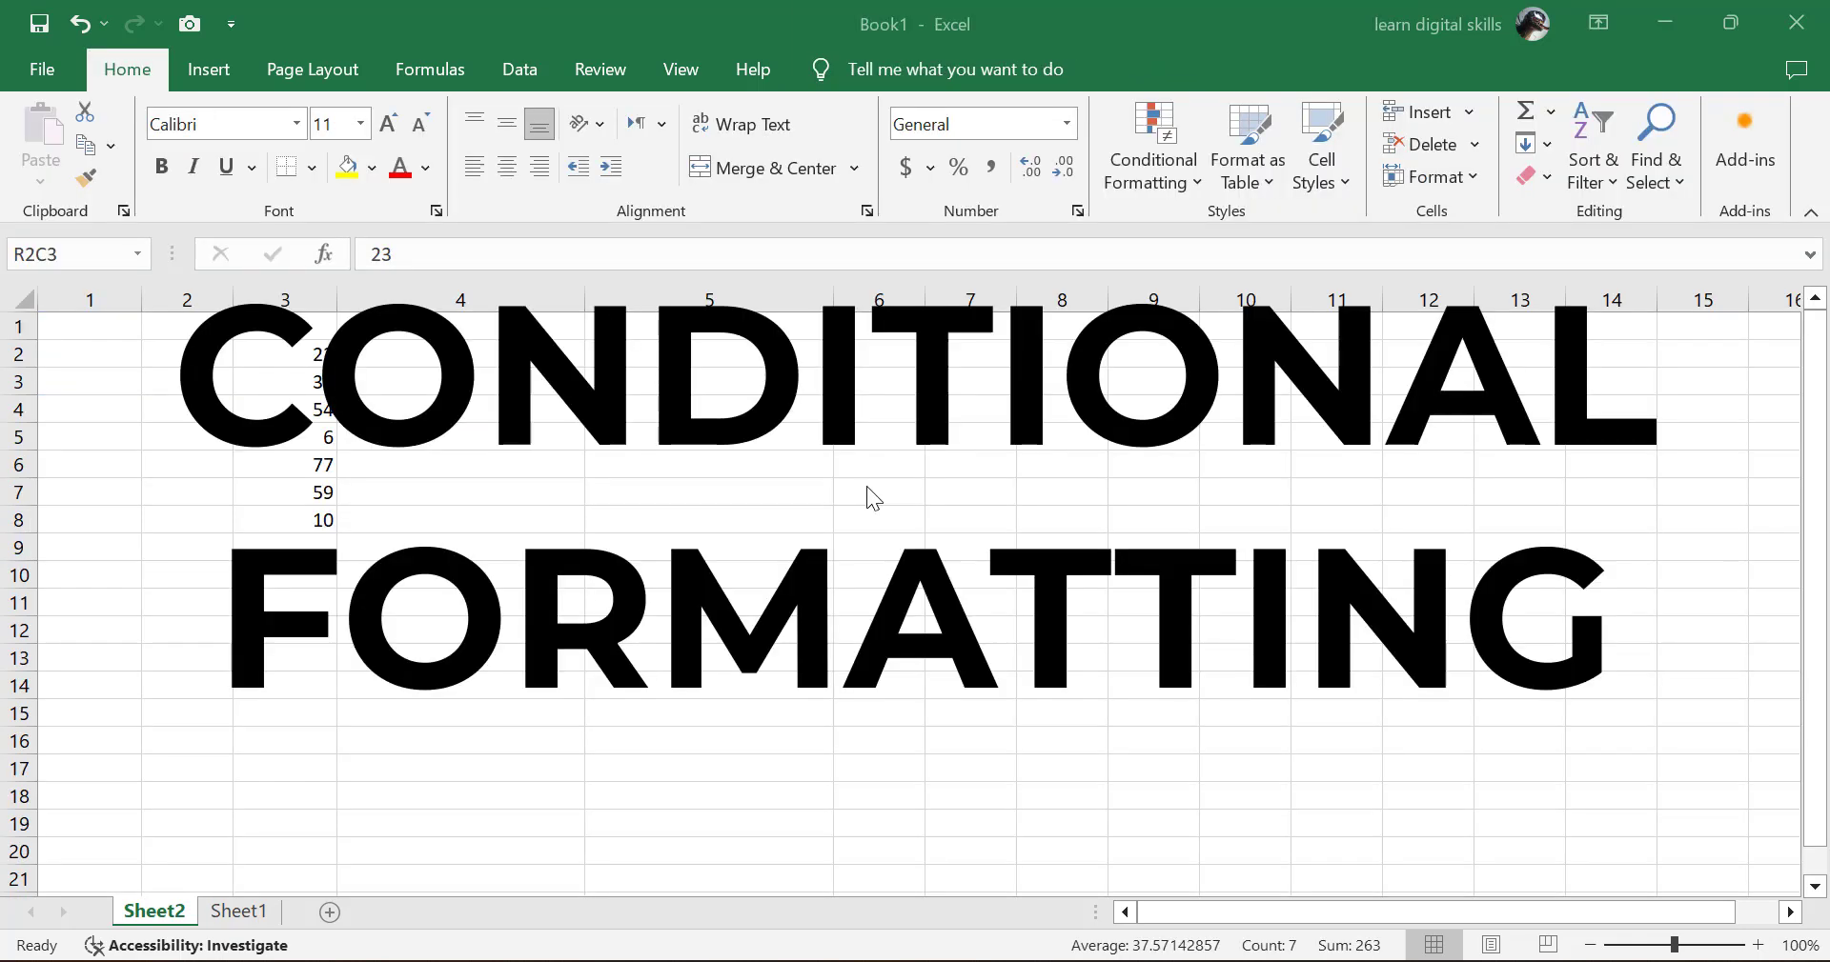
Apply gradient-fill green data bars to the values in column 3, rows 2 to 8, with conditional formatting
click(312, 352)
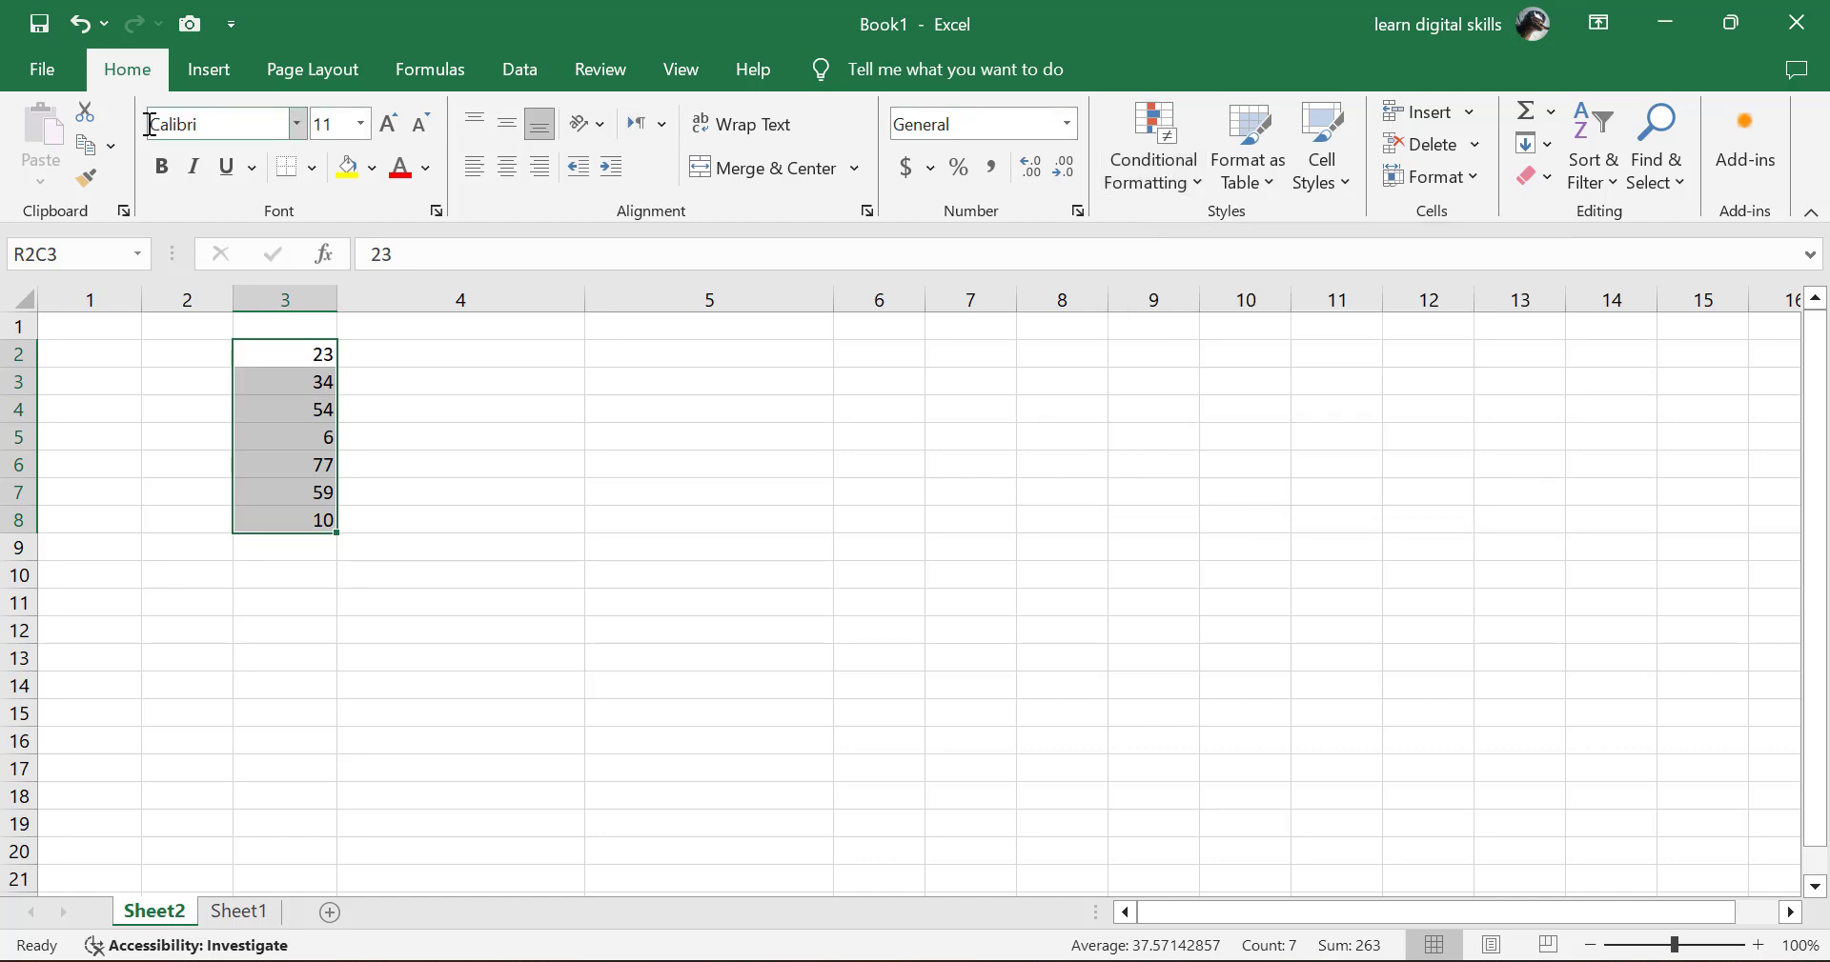
click(1136, 173)
mouse_move(1187, 248)
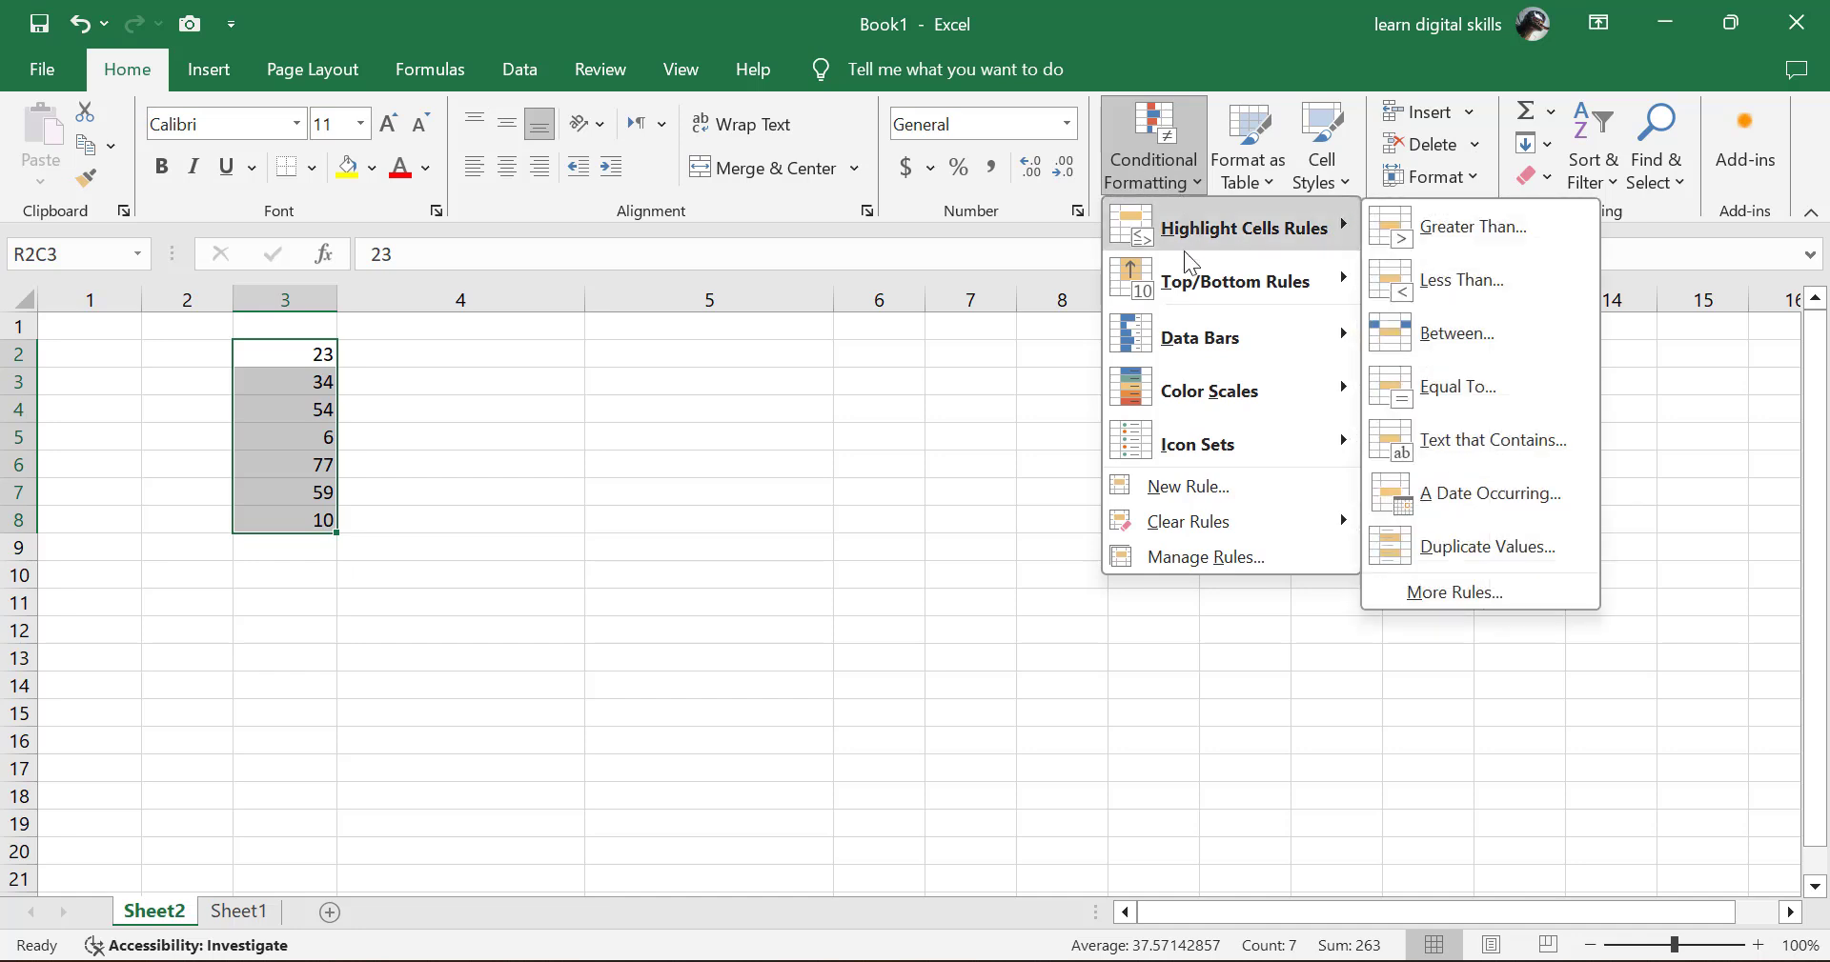
mouse_move(1293, 337)
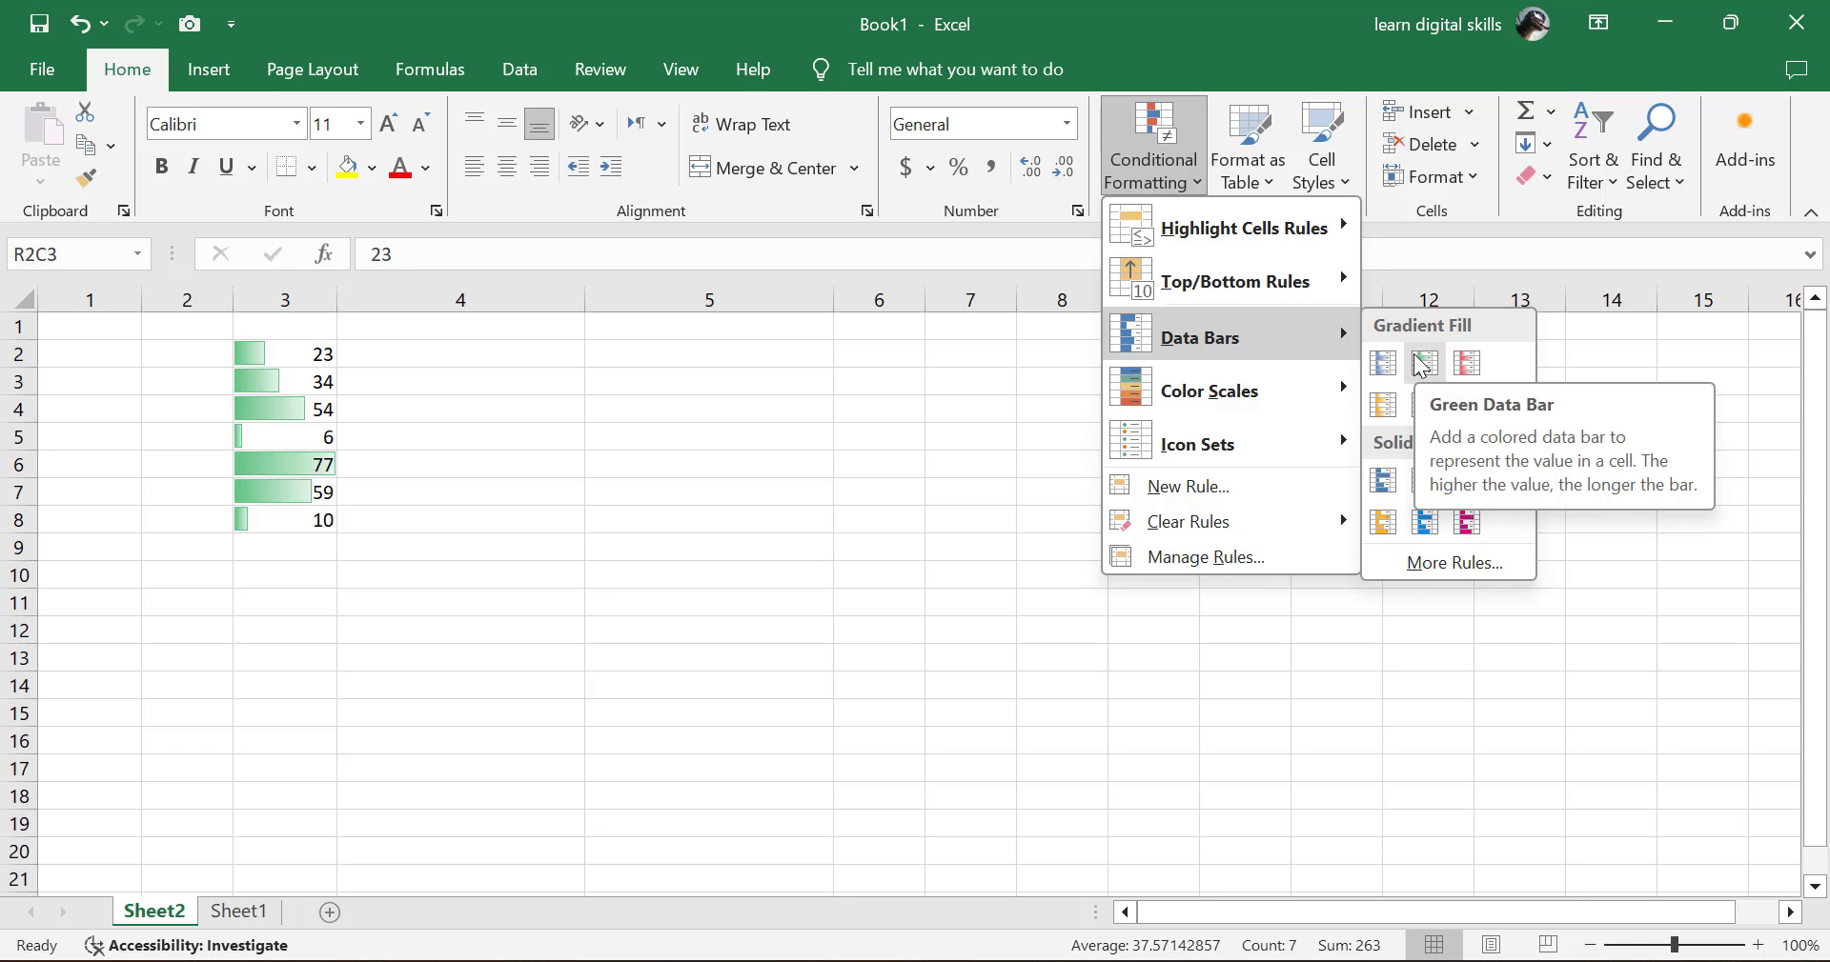
click(1422, 364)
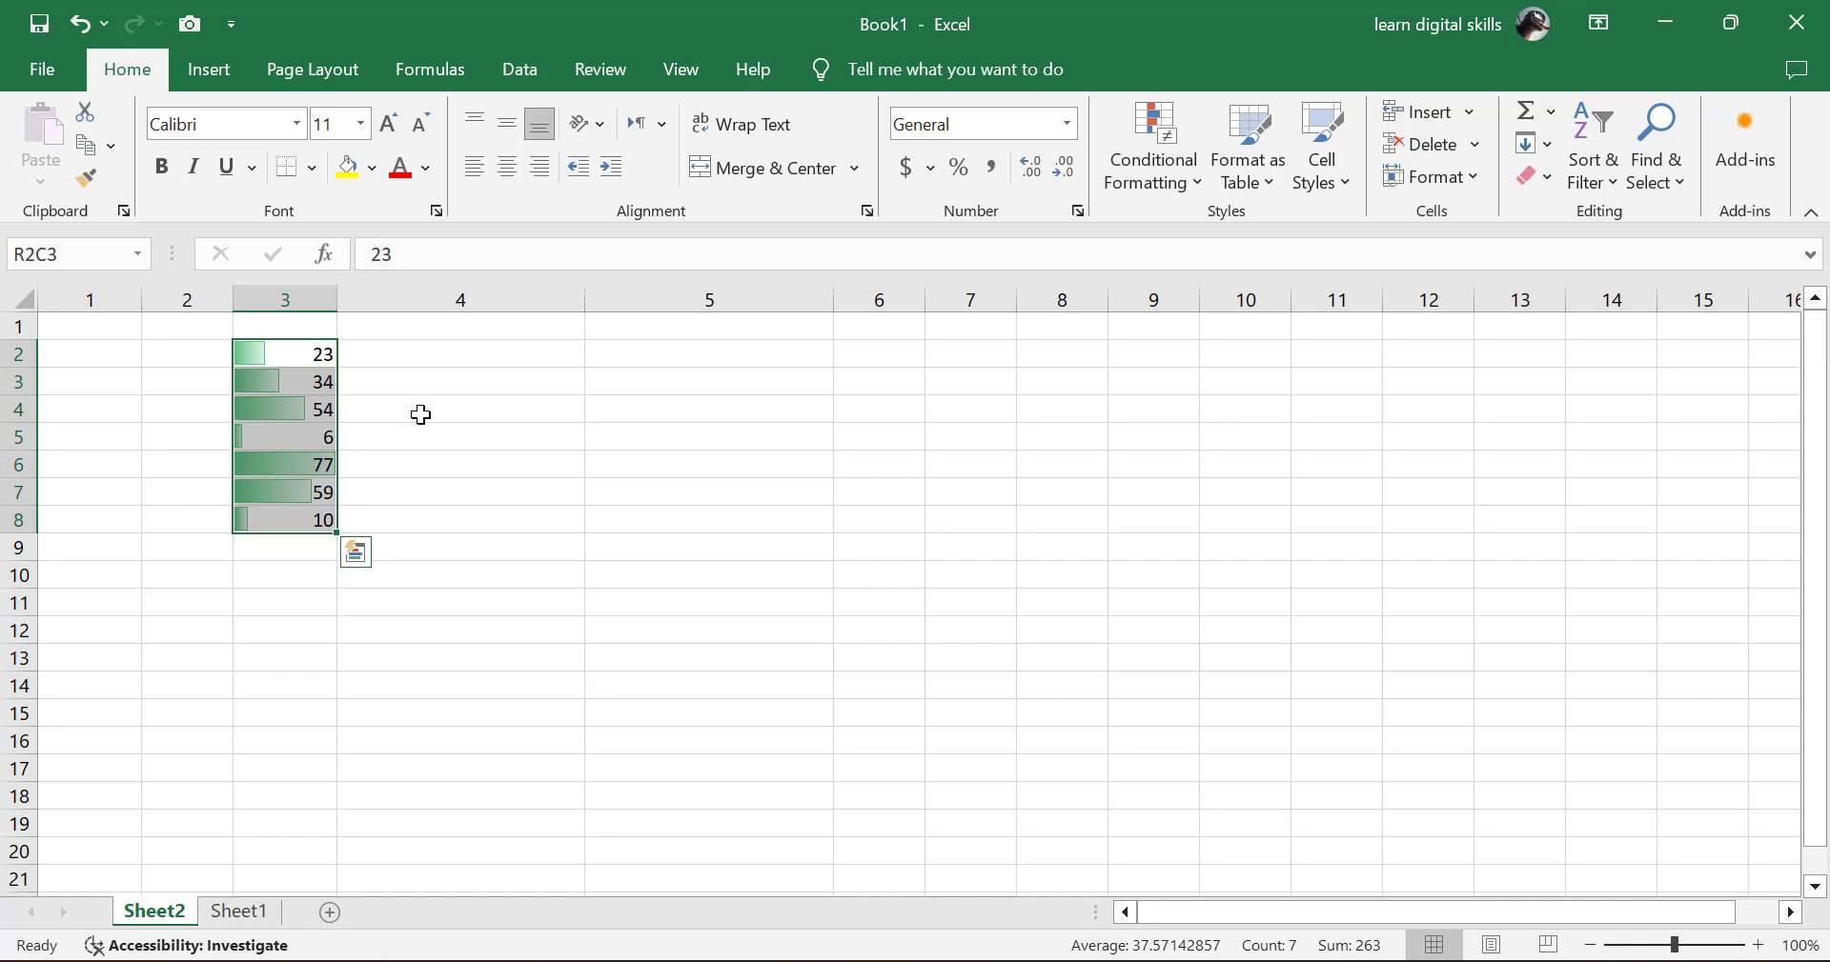
Clear the conditional formatting rules from the selected cells in column 3, rows 2 to 8
click(1170, 176)
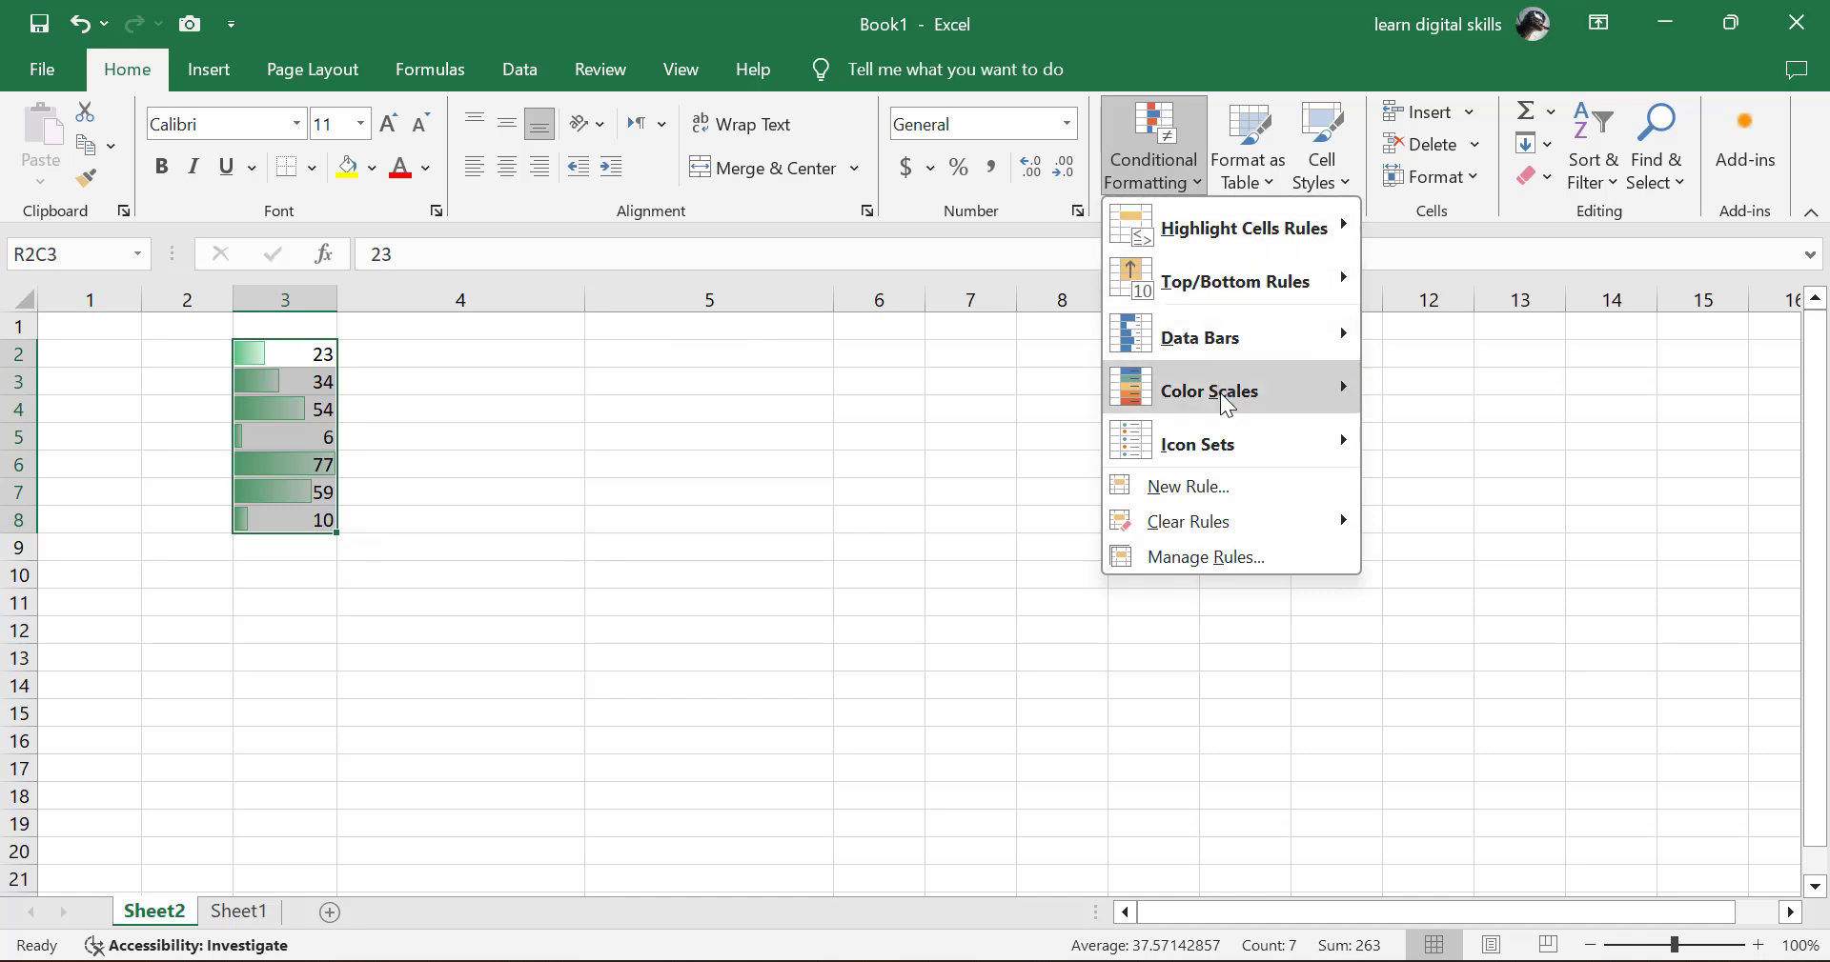
mouse_move(1307, 398)
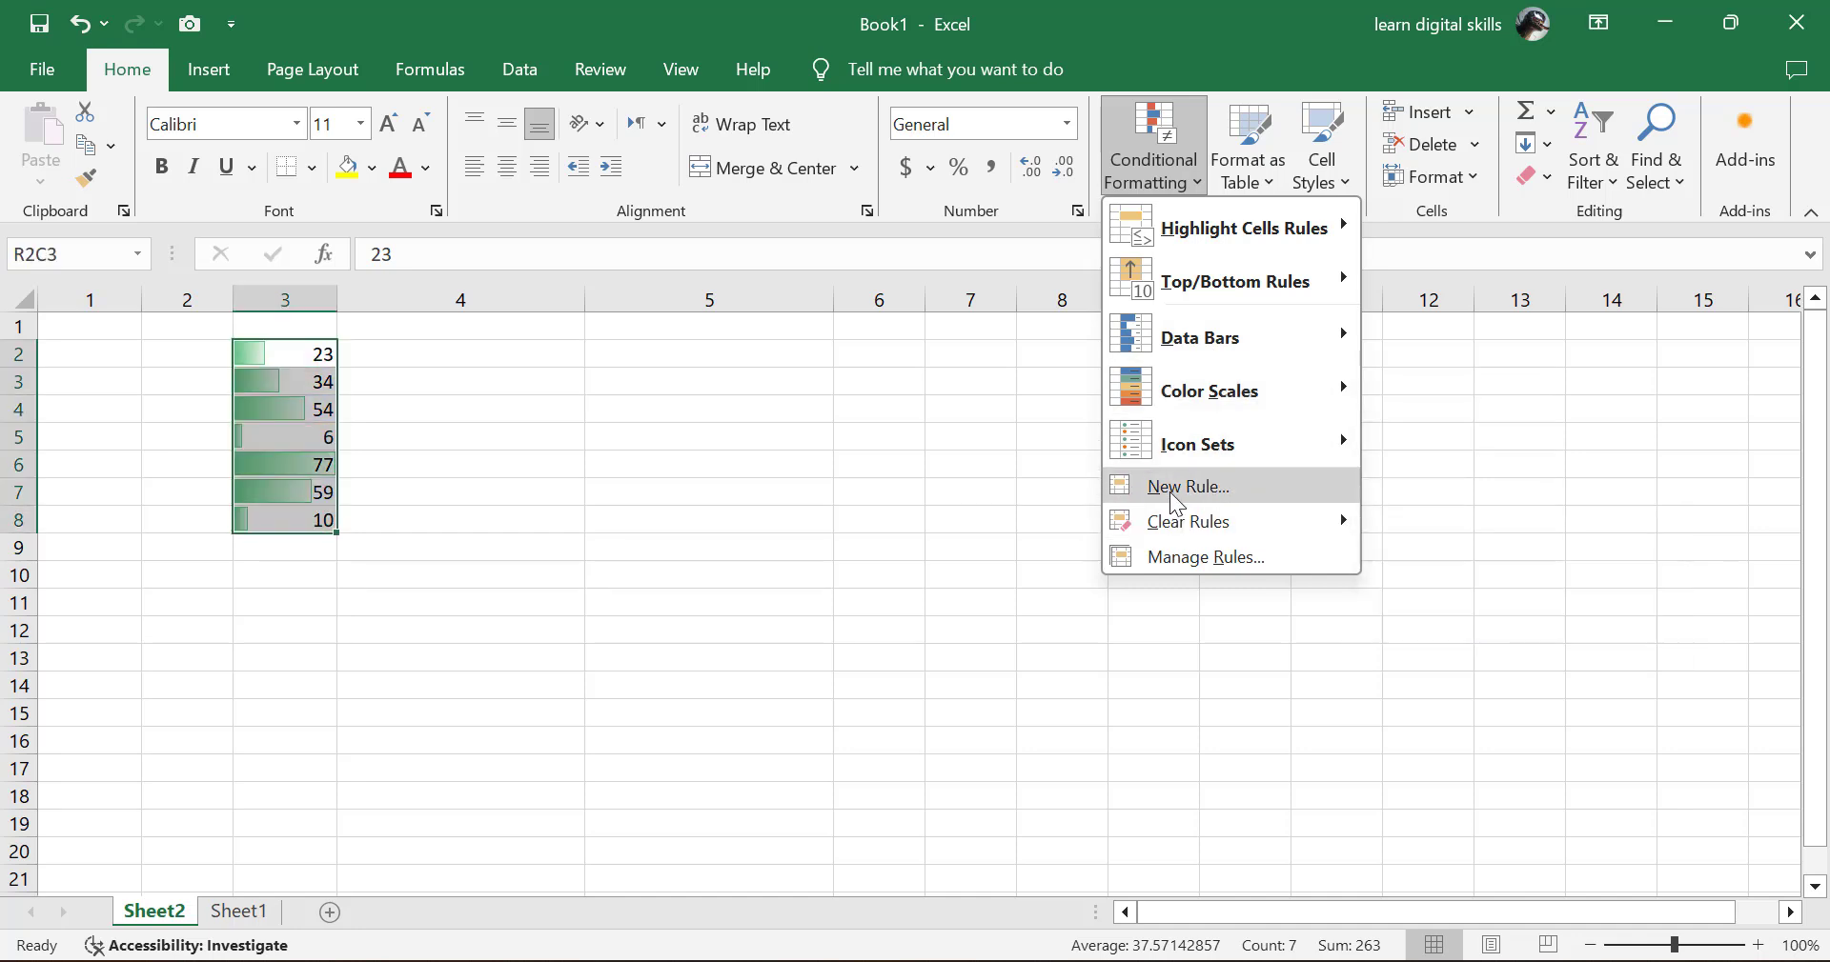
mouse_move(1175, 535)
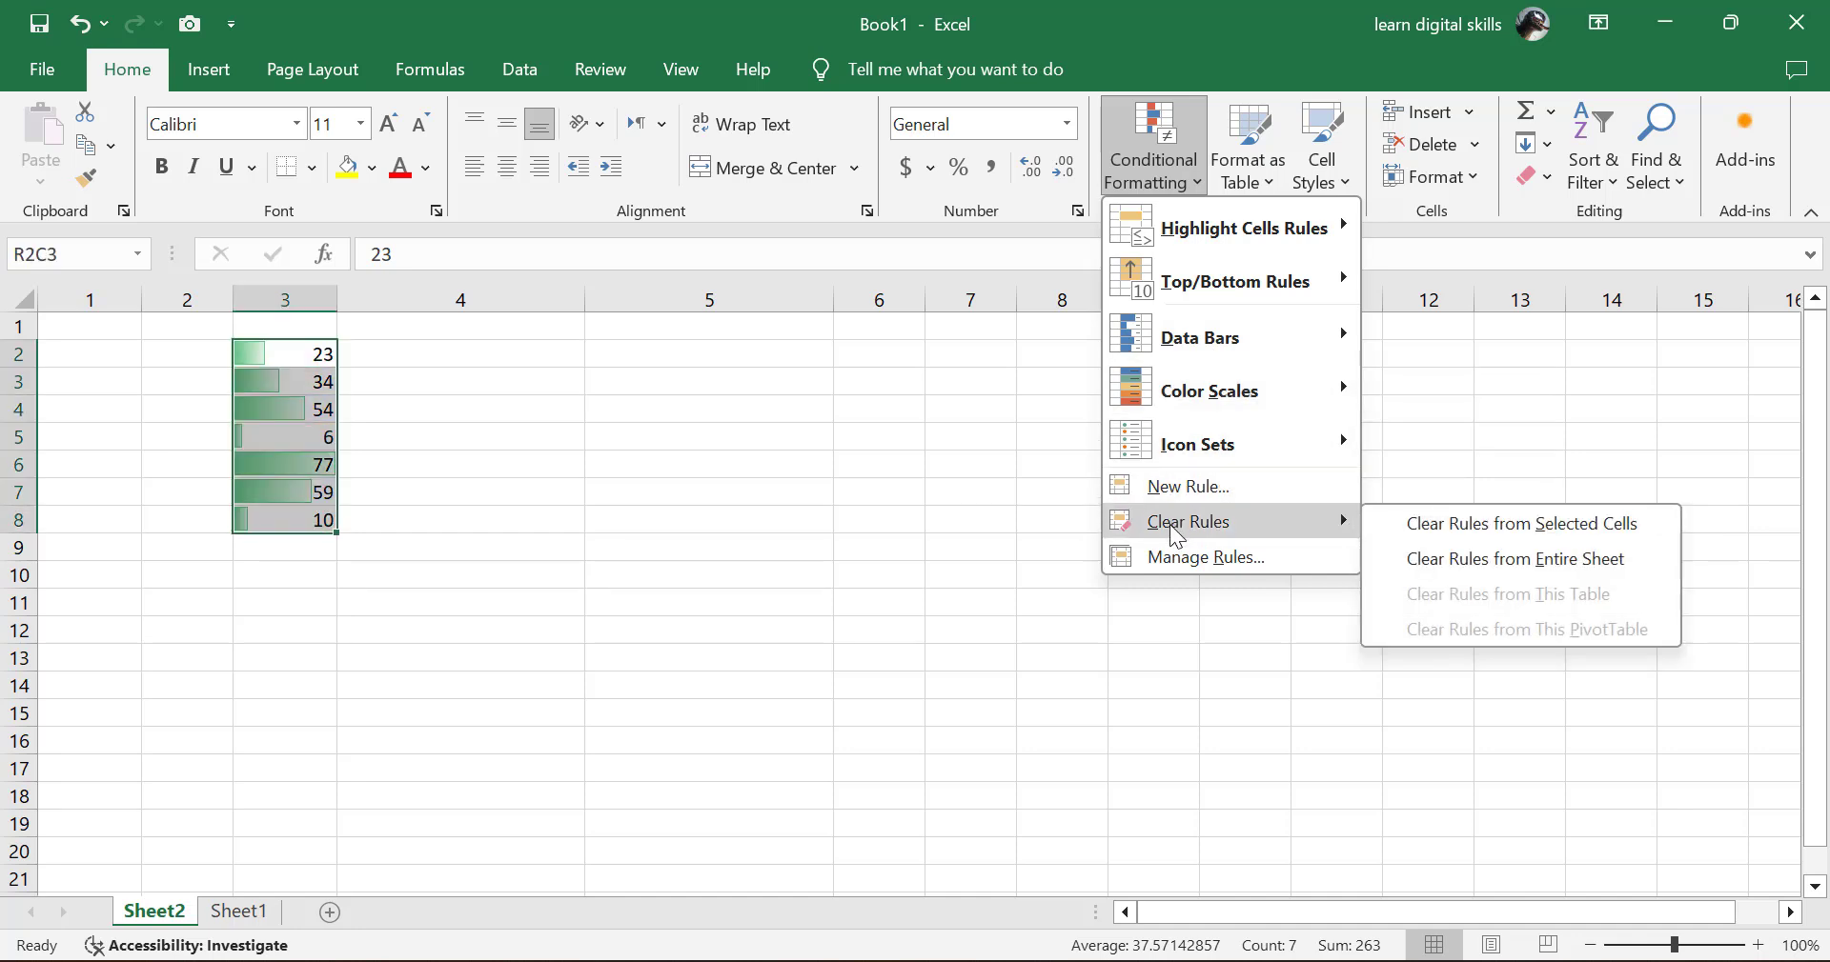
click(1449, 530)
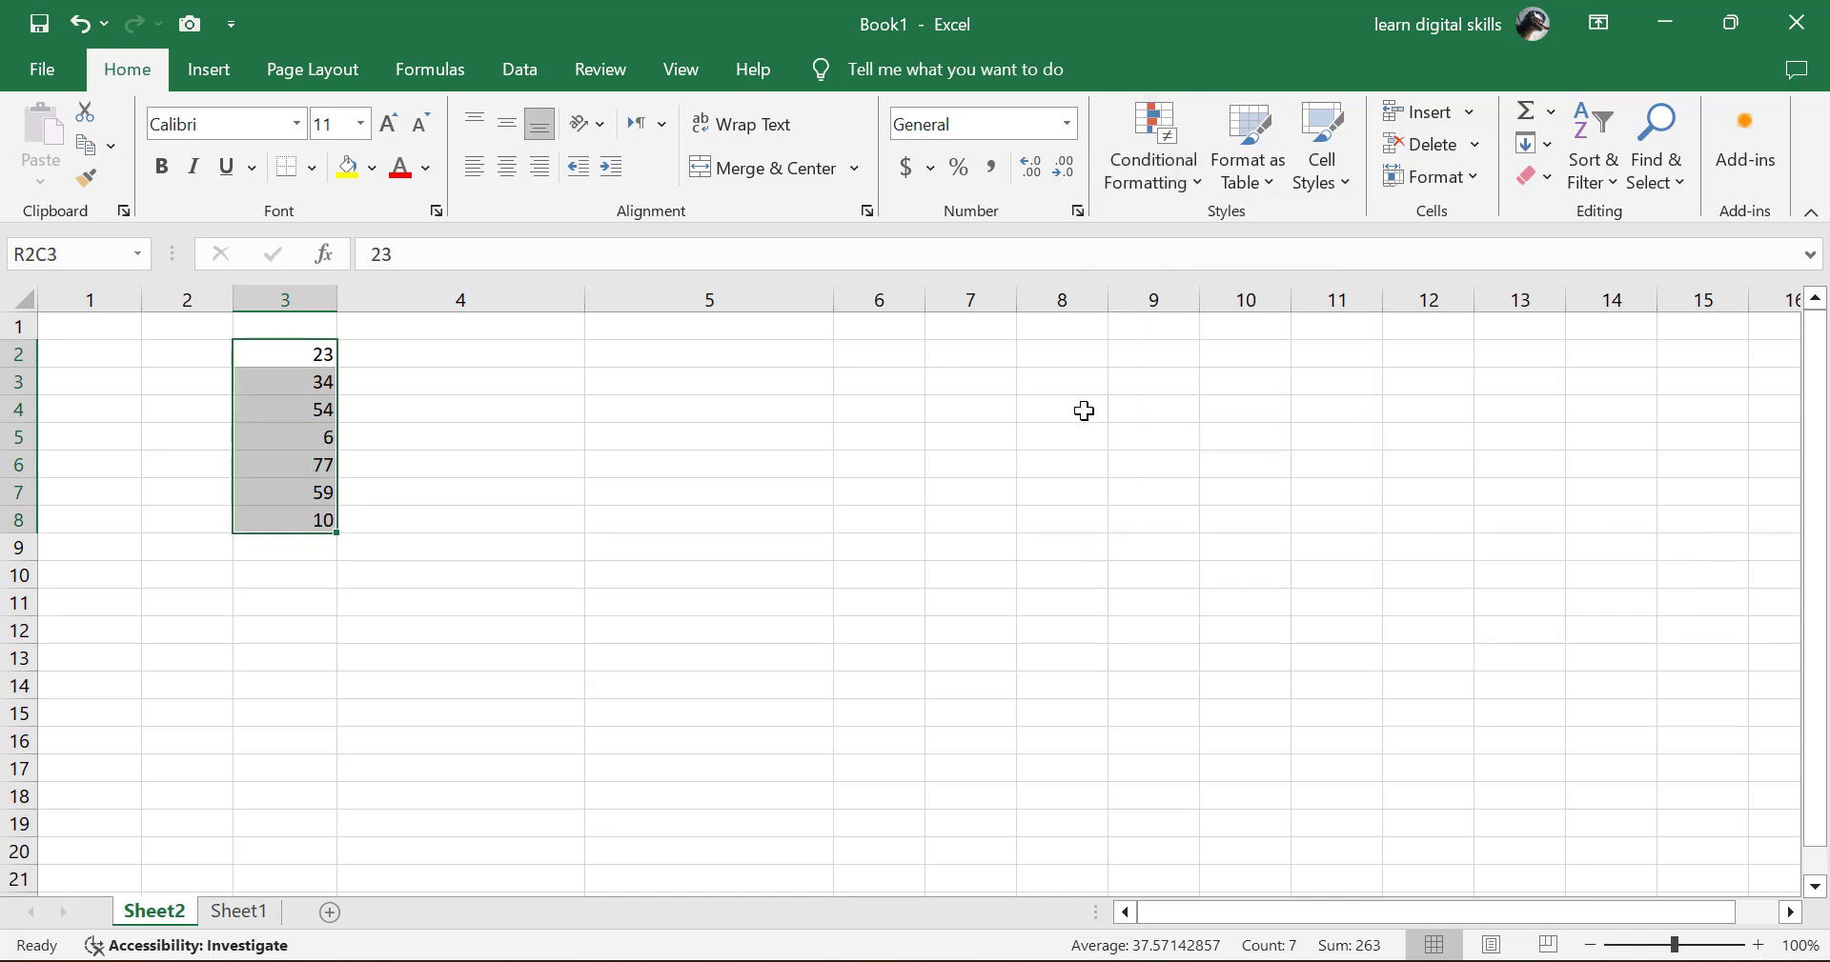
Start a new 2-Color Scale formatting rule for the selected values, with the minimum set to Lowest Value and coloured red
click(1150, 162)
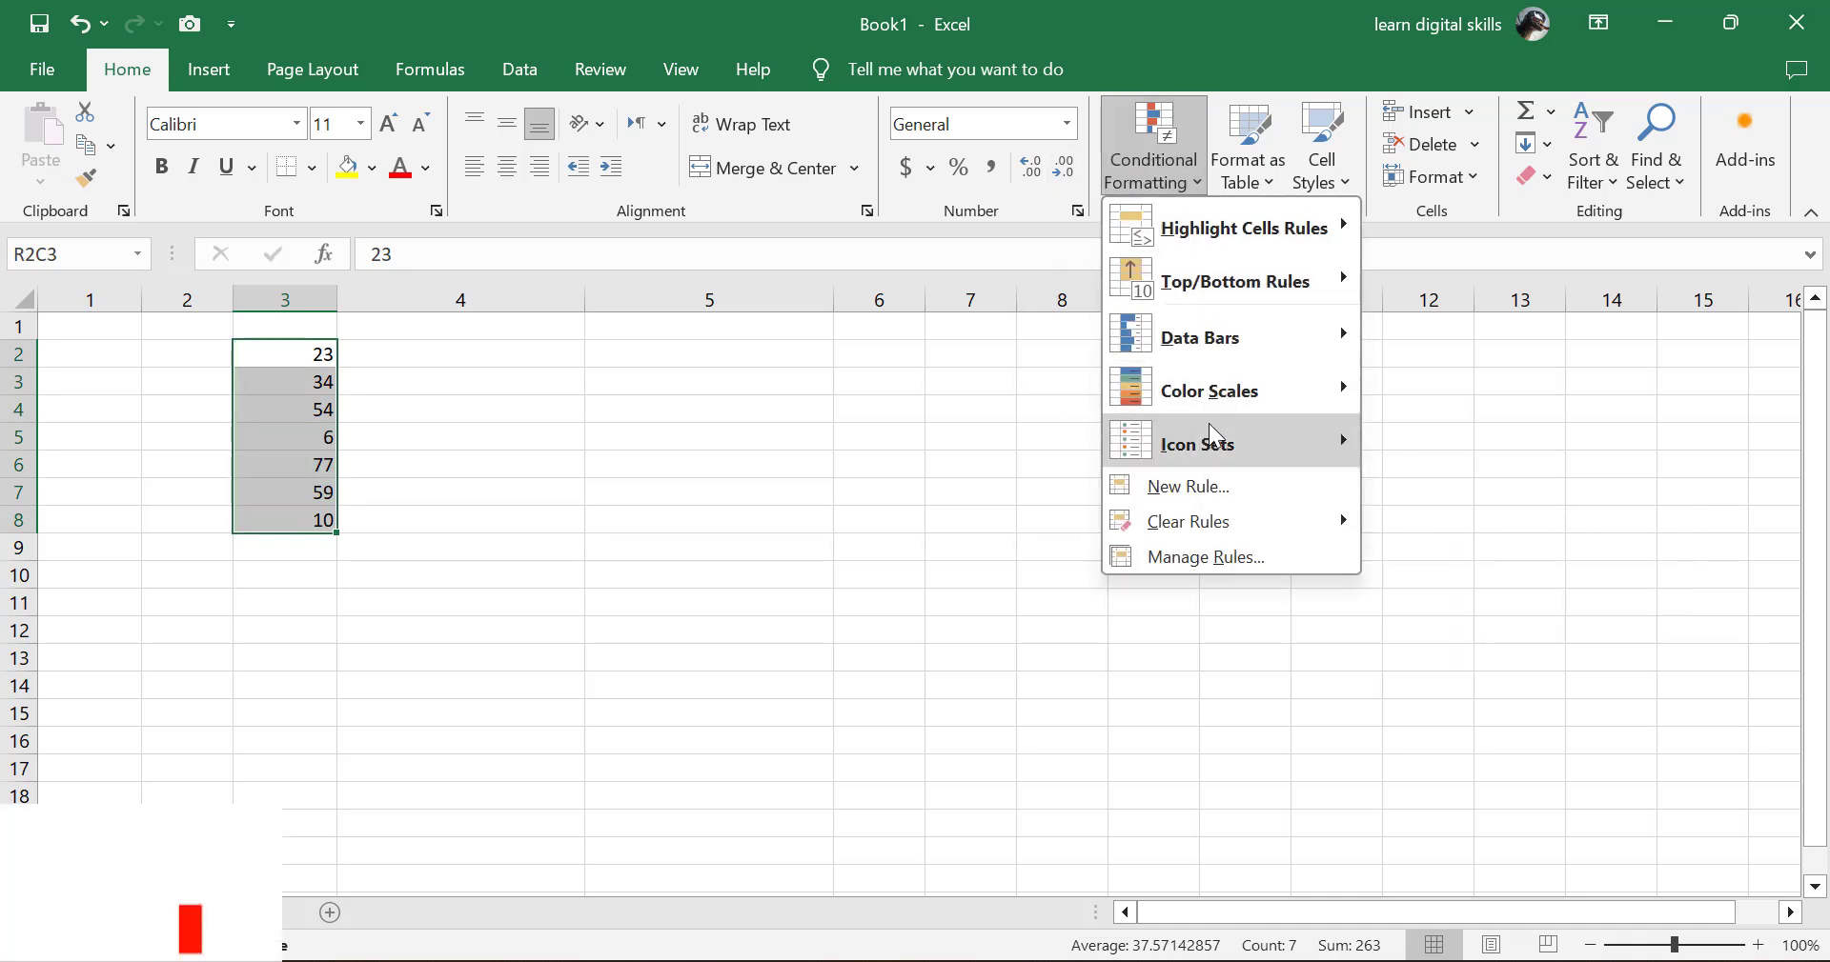
click(1204, 489)
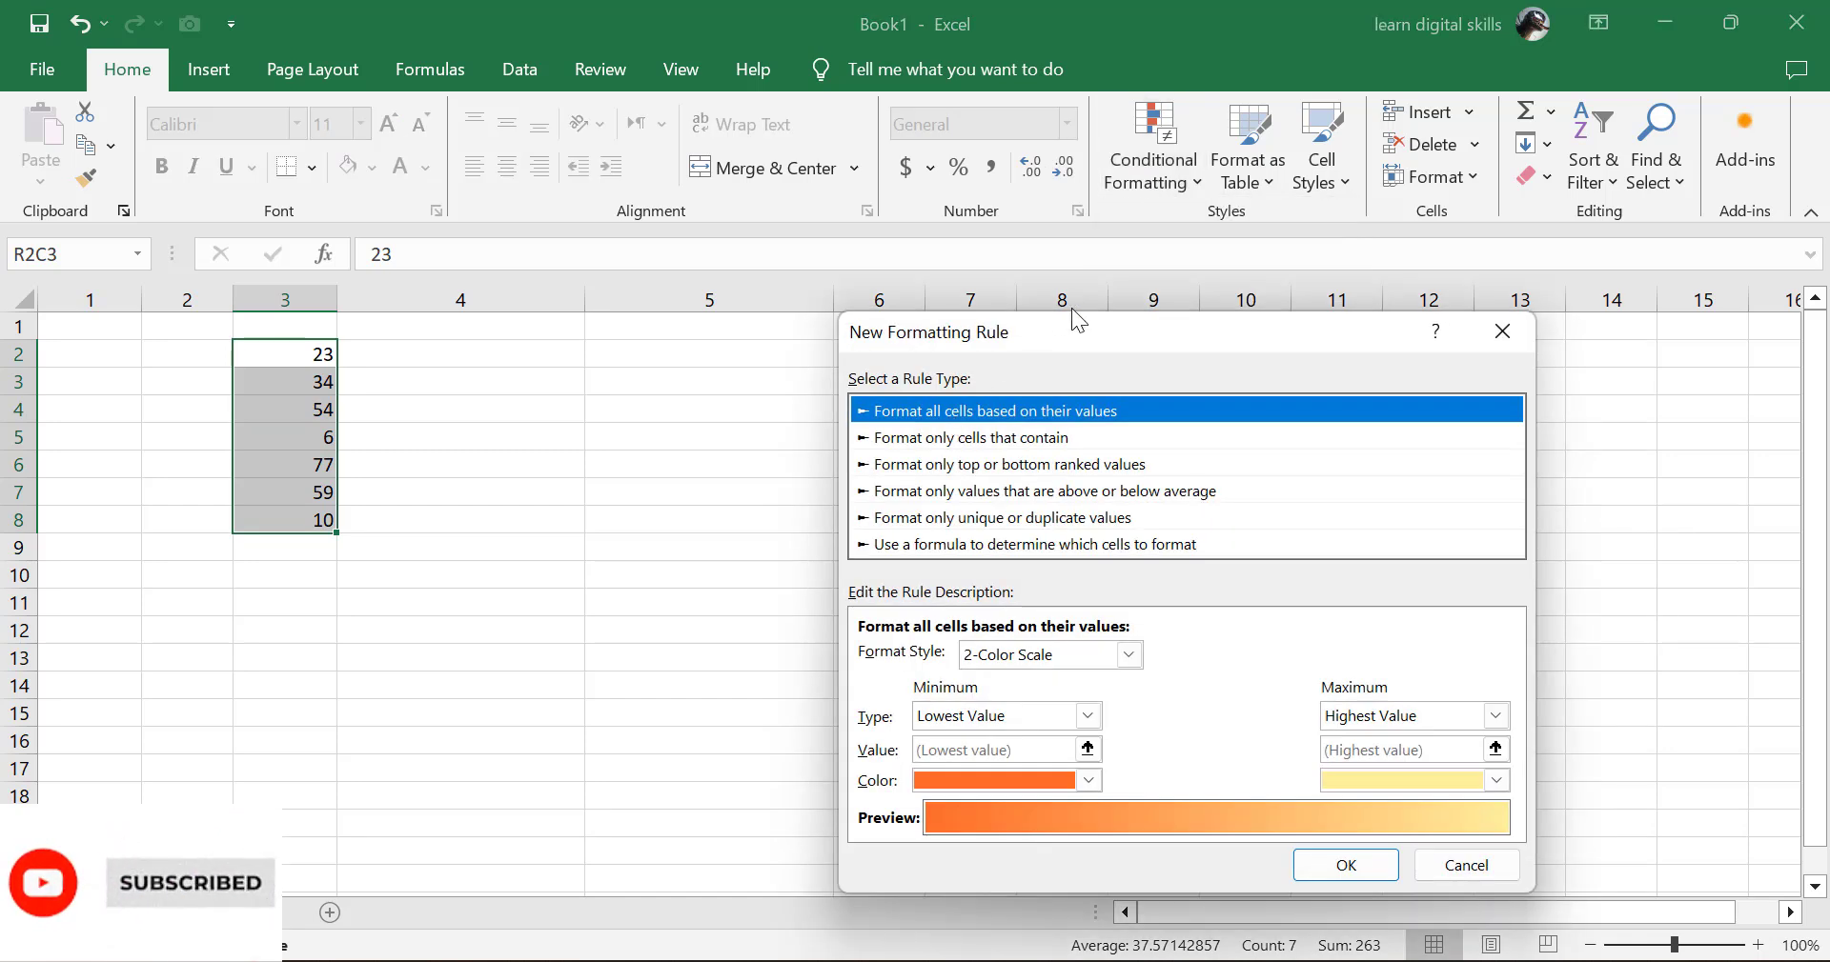
drag(1071, 328, 661, 245)
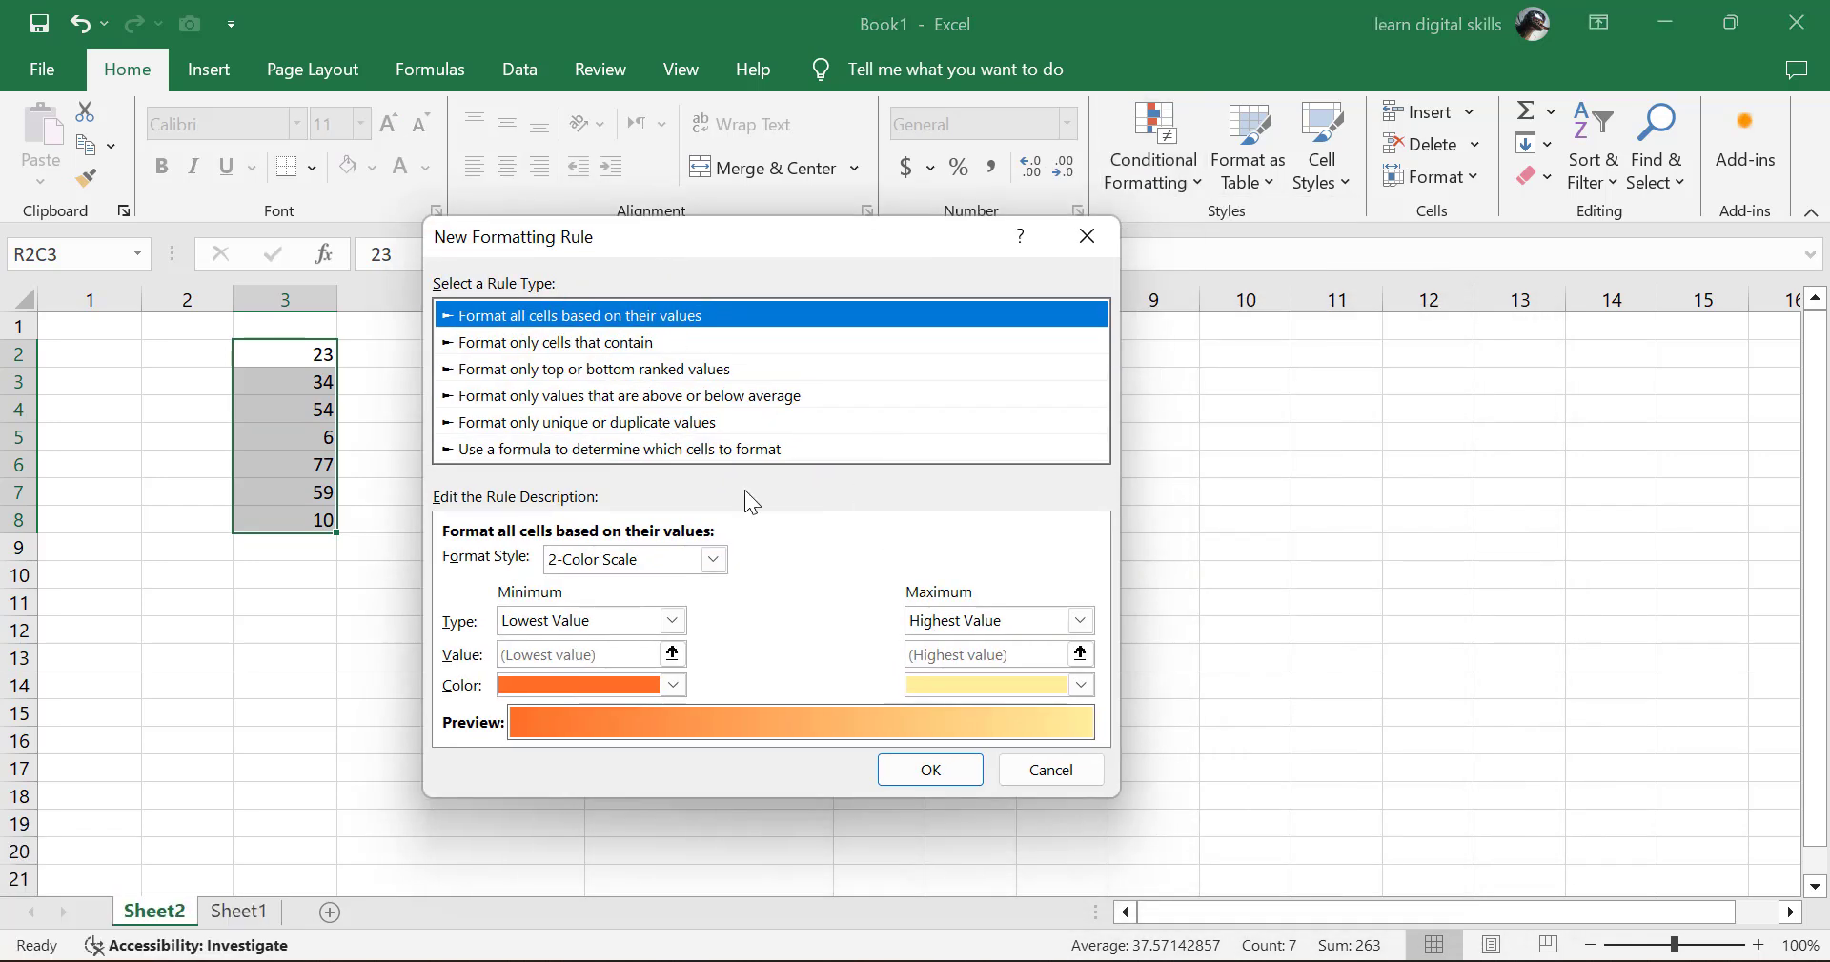
click(671, 621)
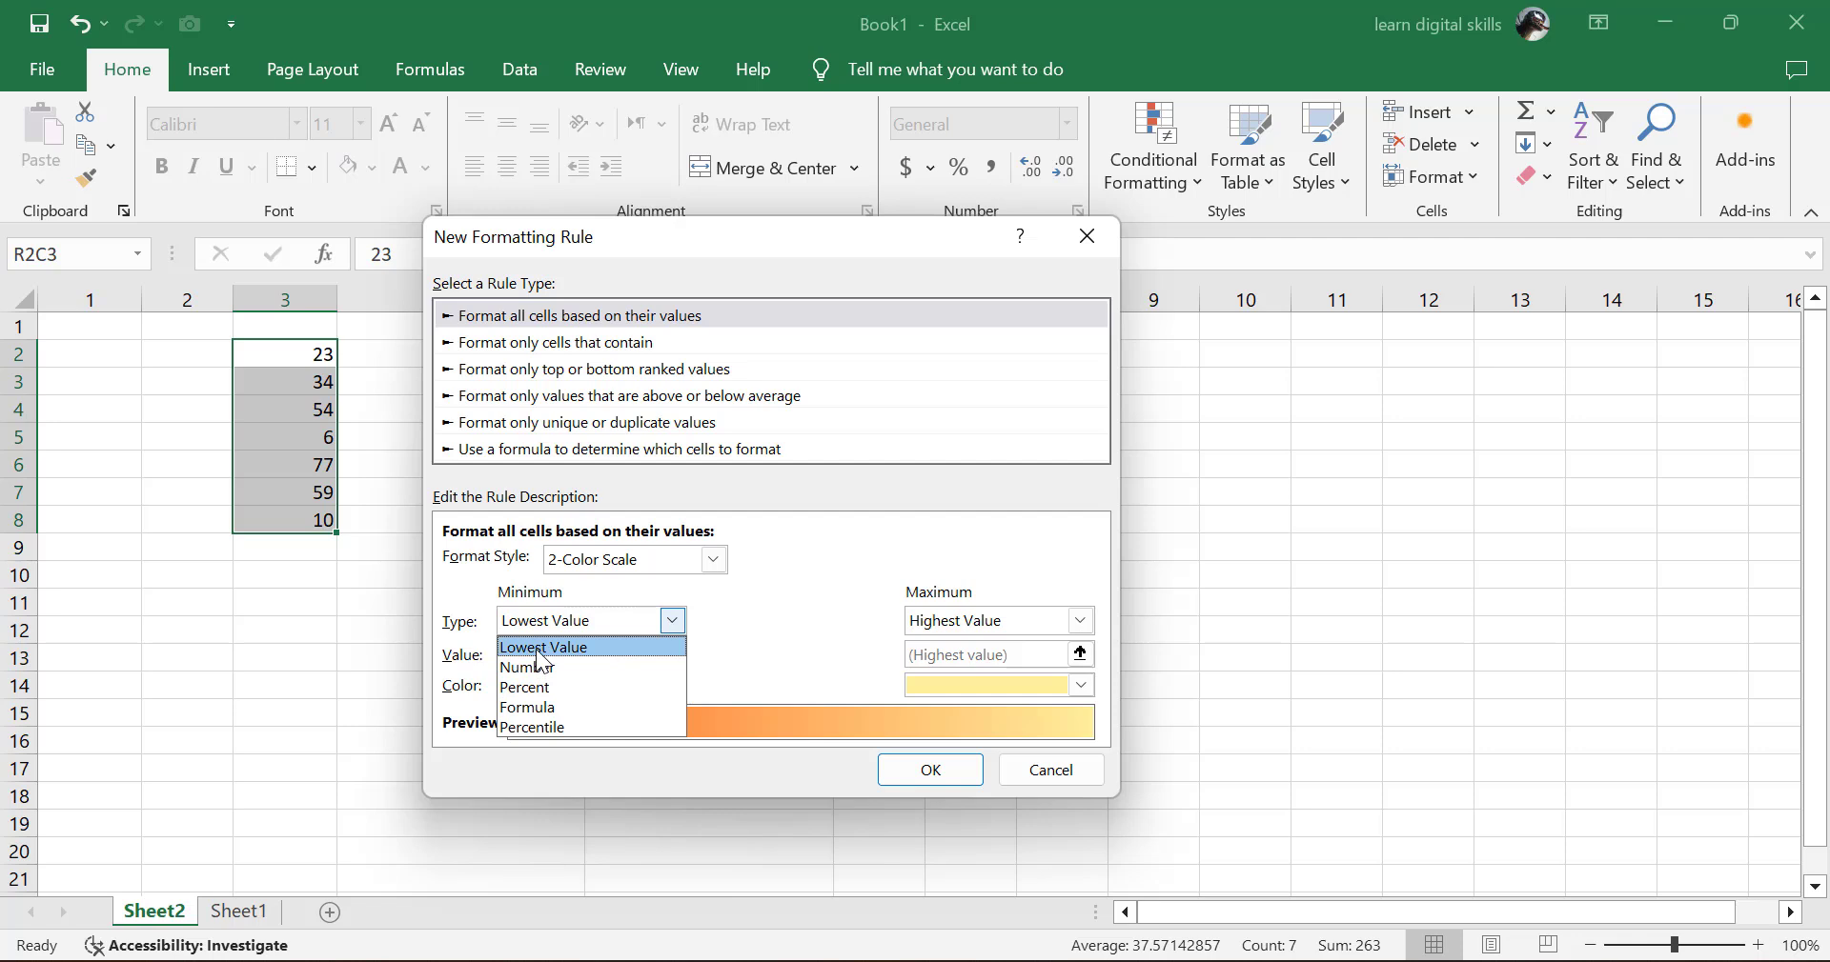
click(538, 648)
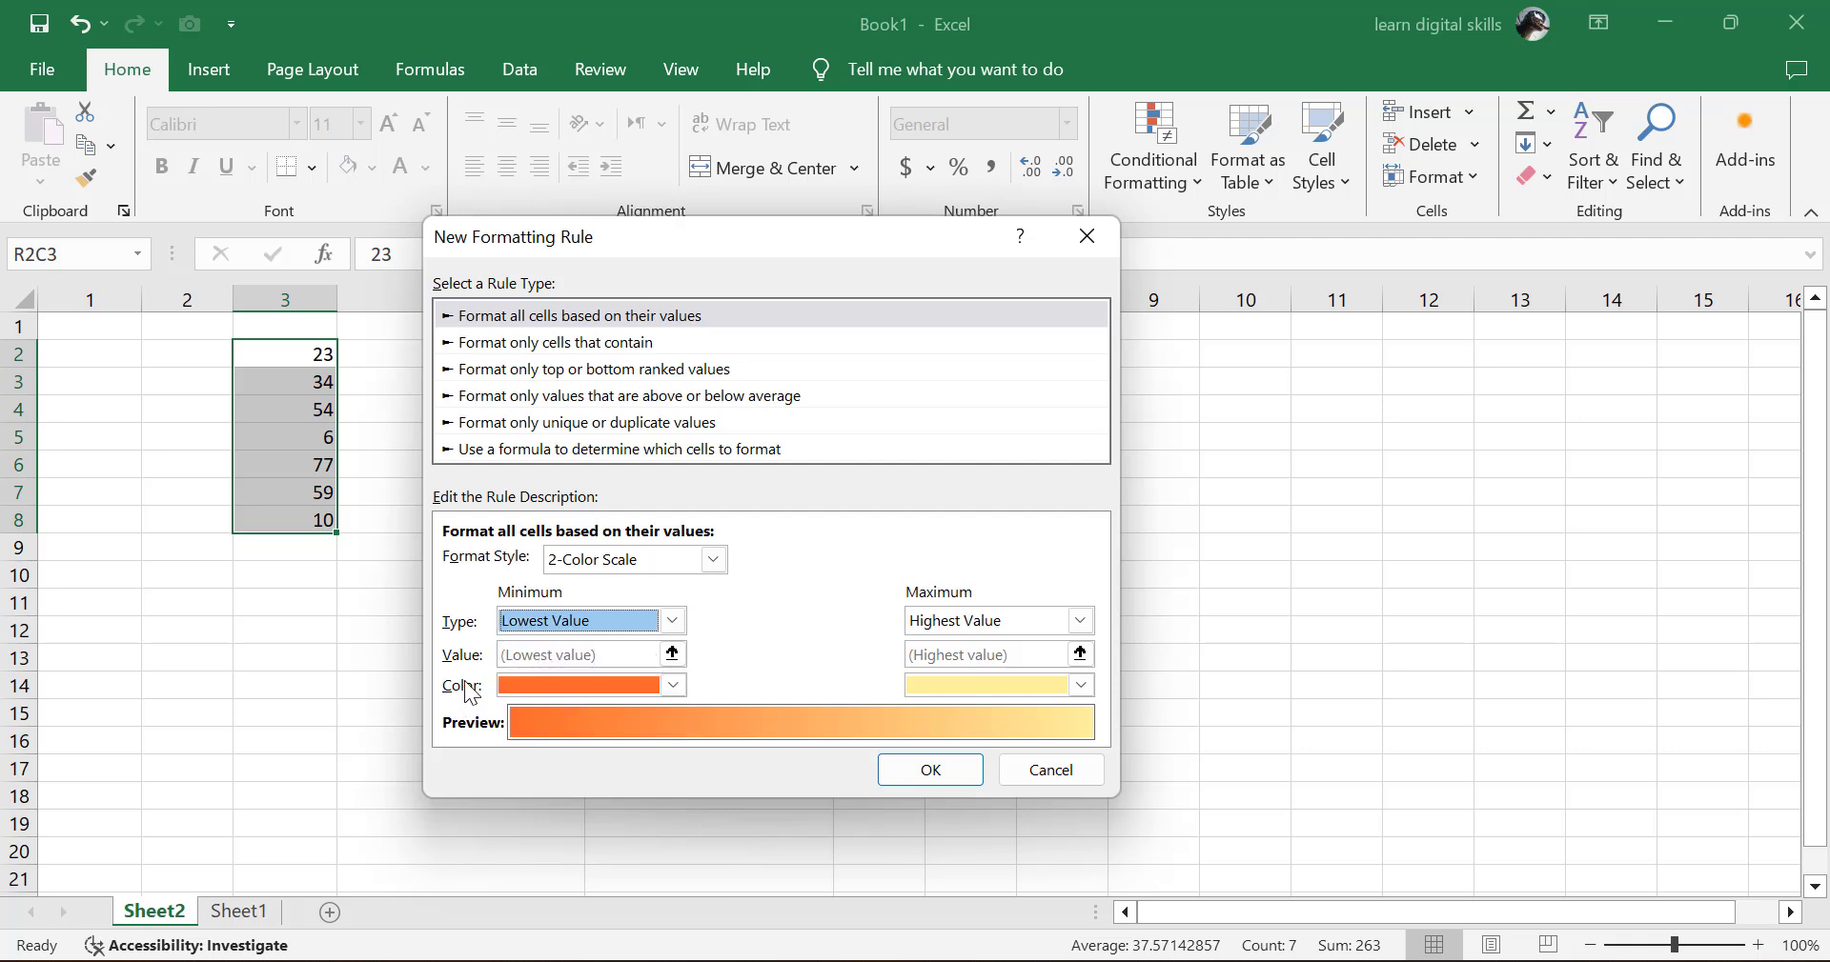
click(672, 686)
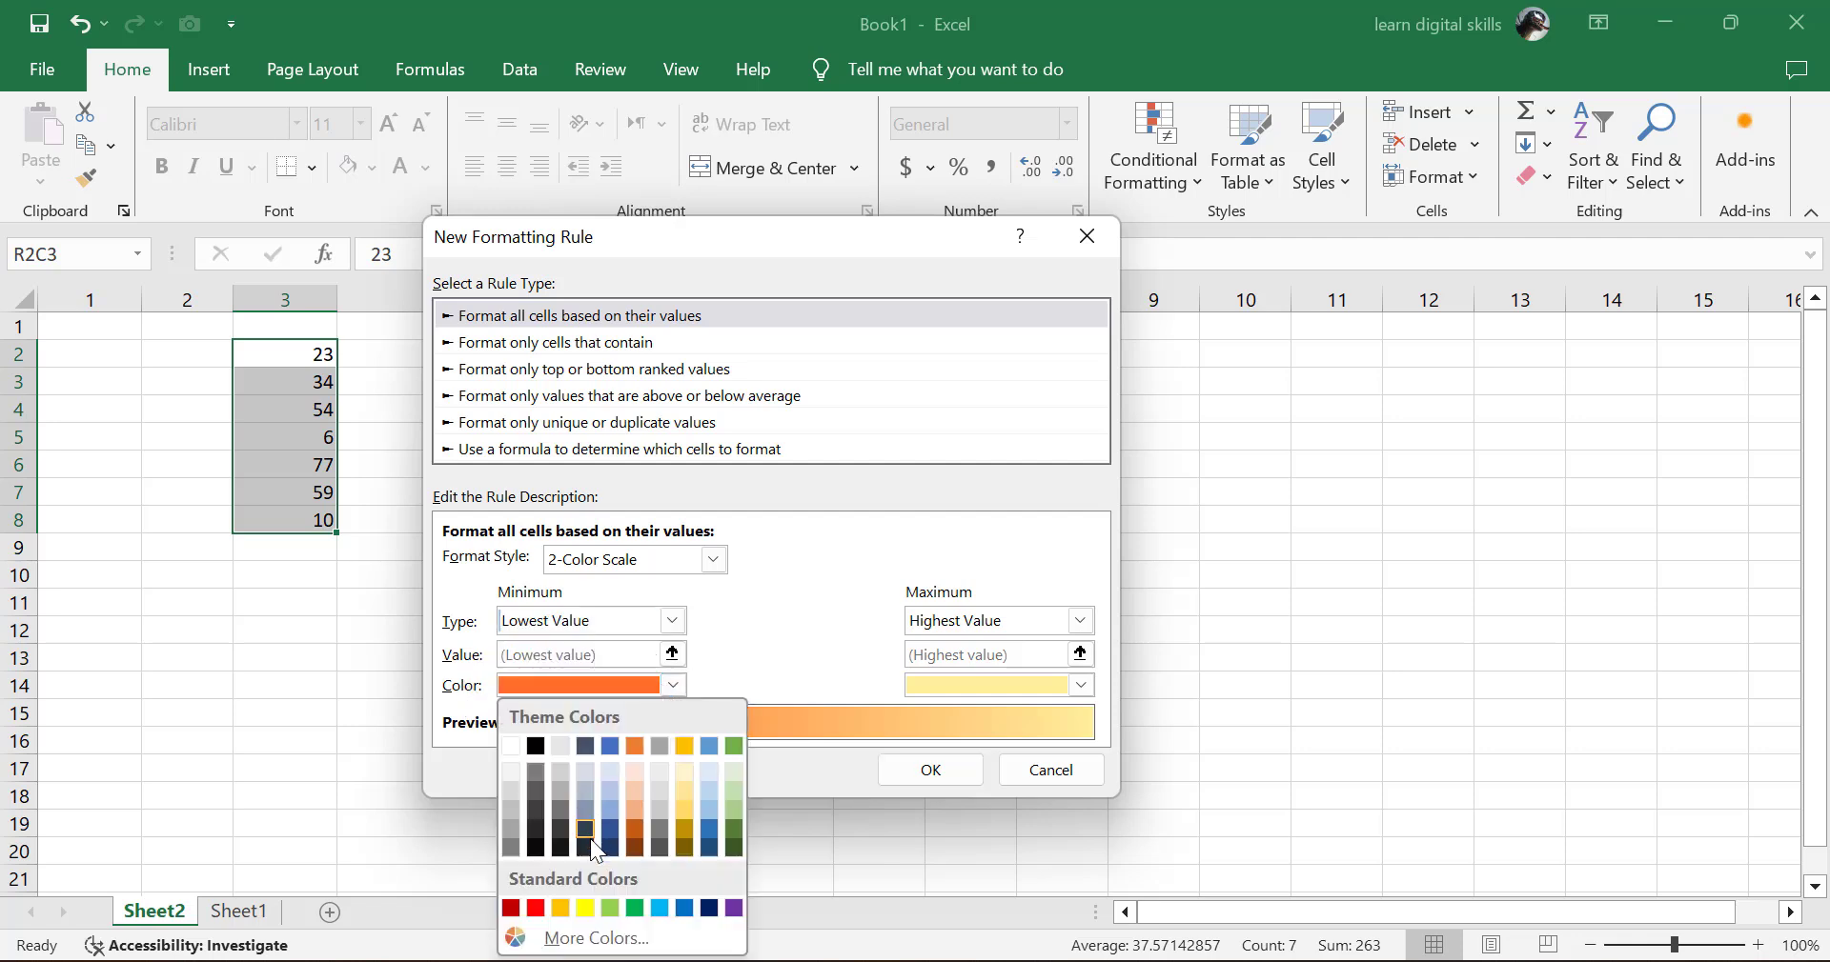
click(538, 909)
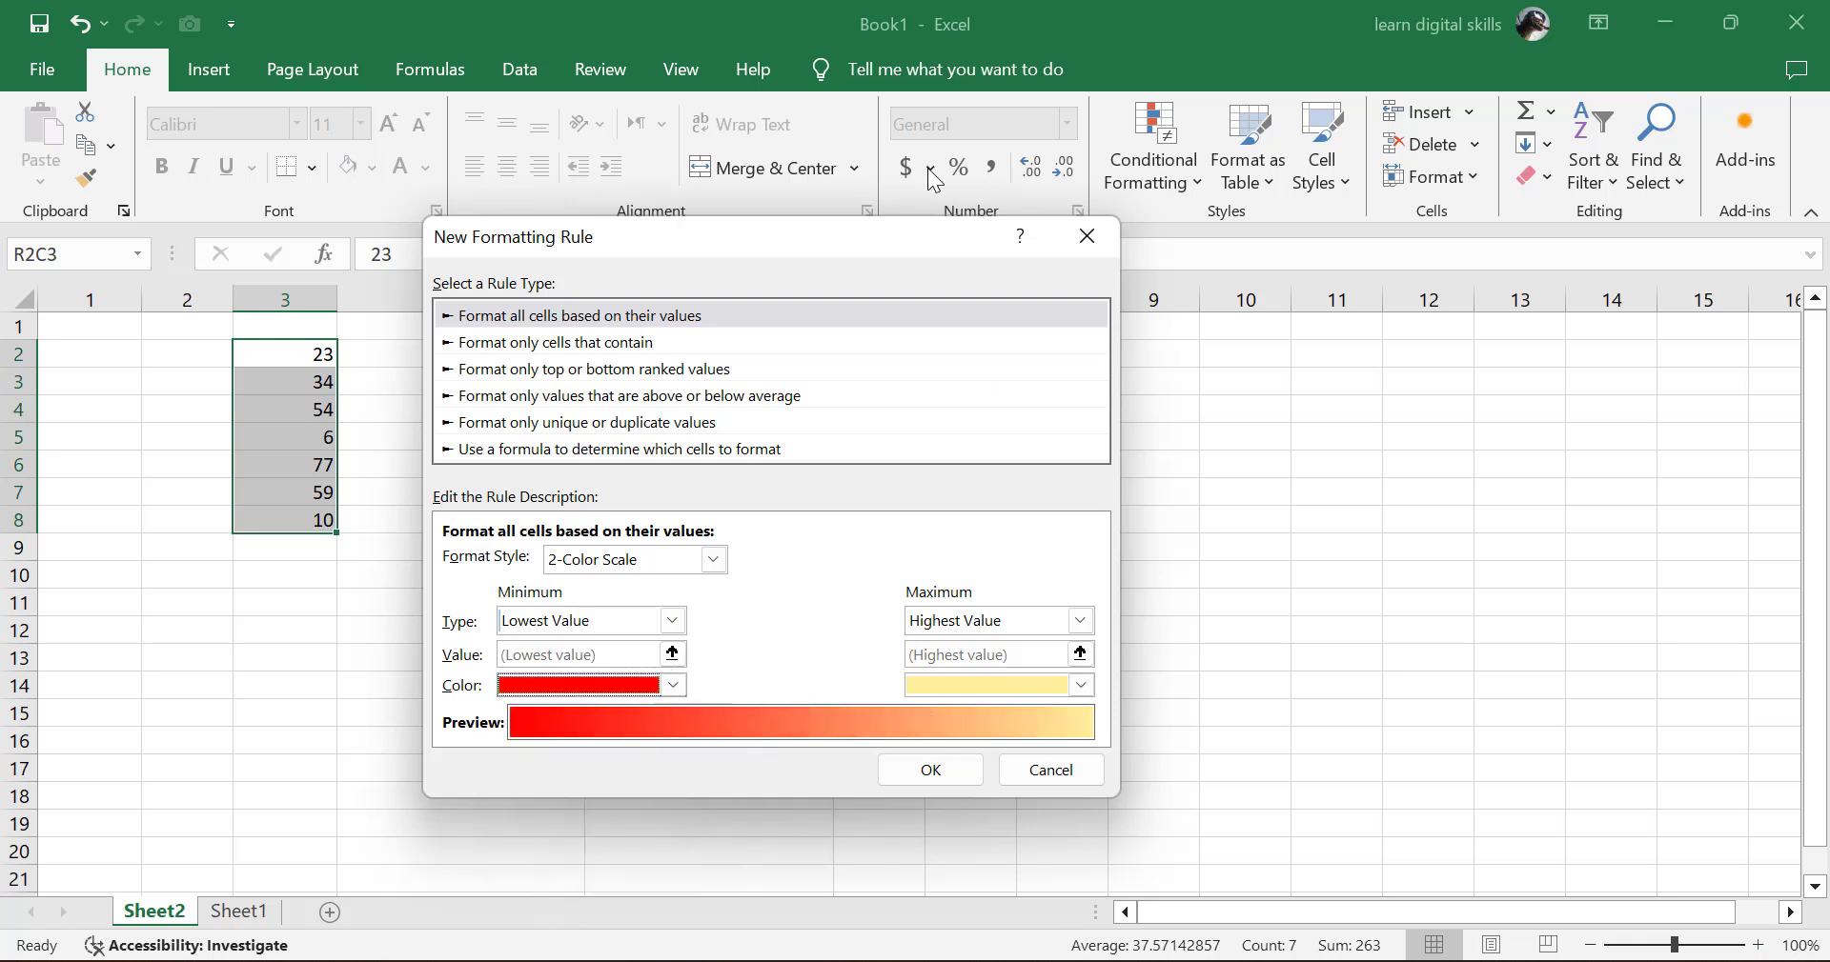
Set the colour scale's maximum colour to dark orange and apply the rule to the selected values
drag(890, 243, 687, 252)
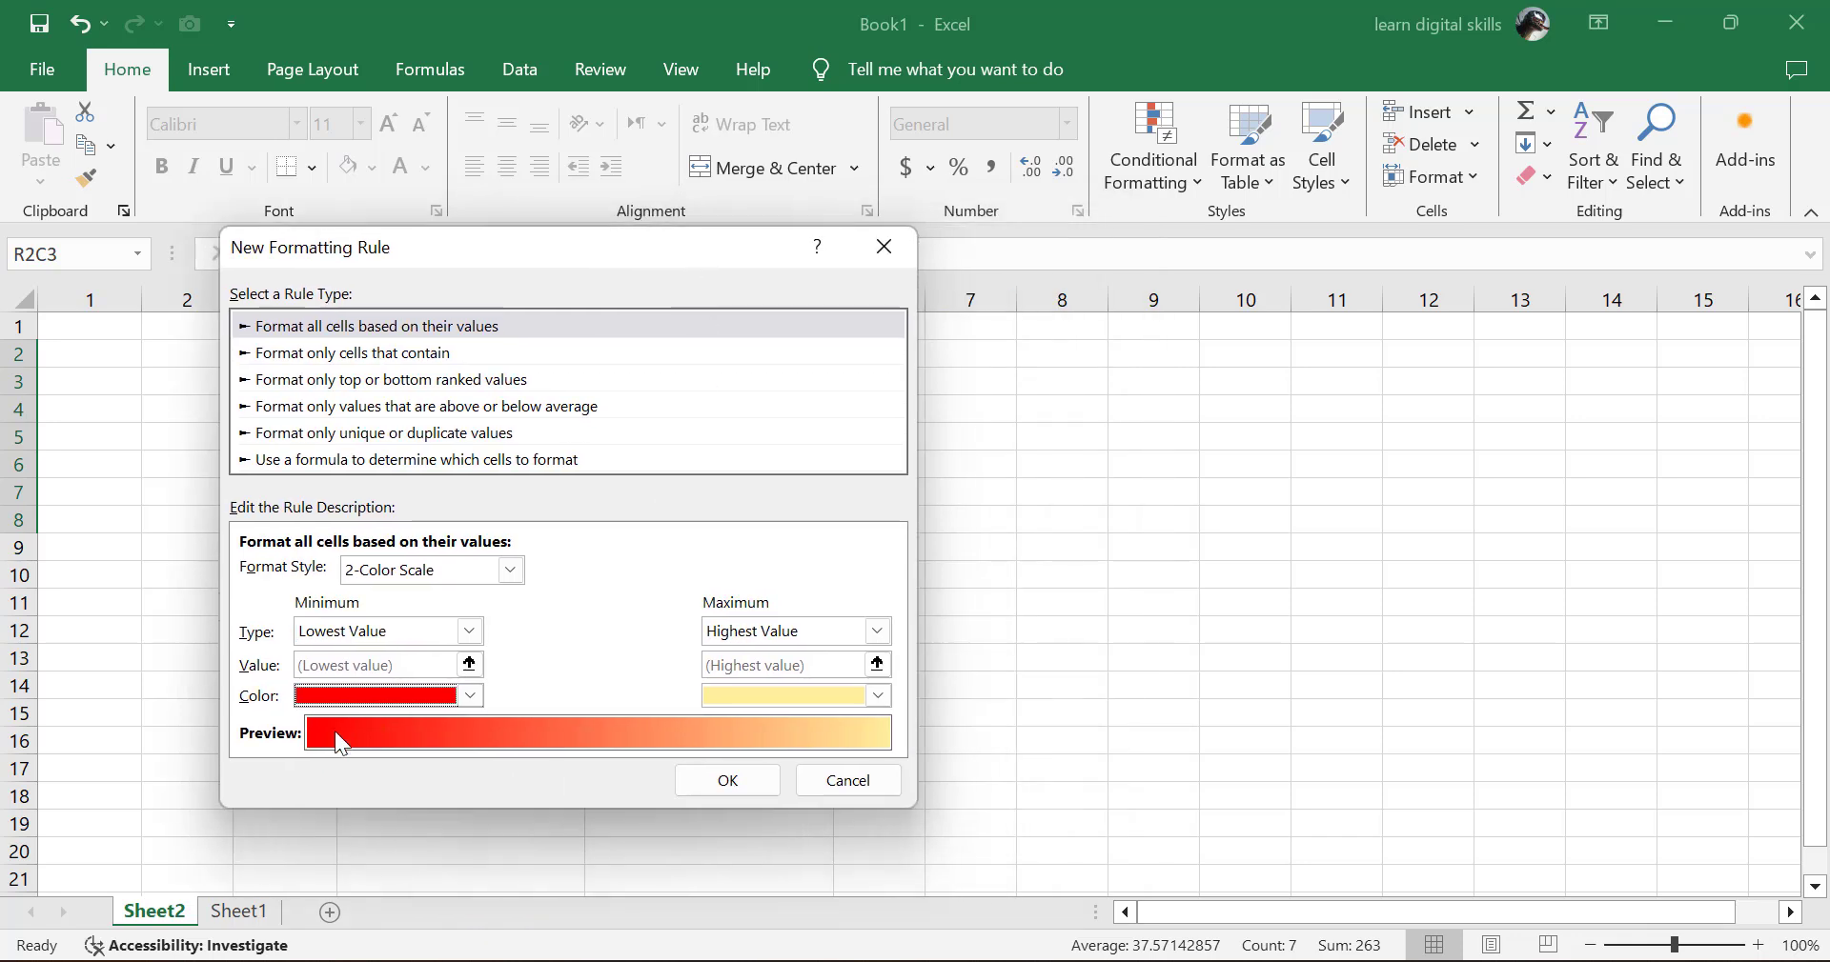
click(882, 695)
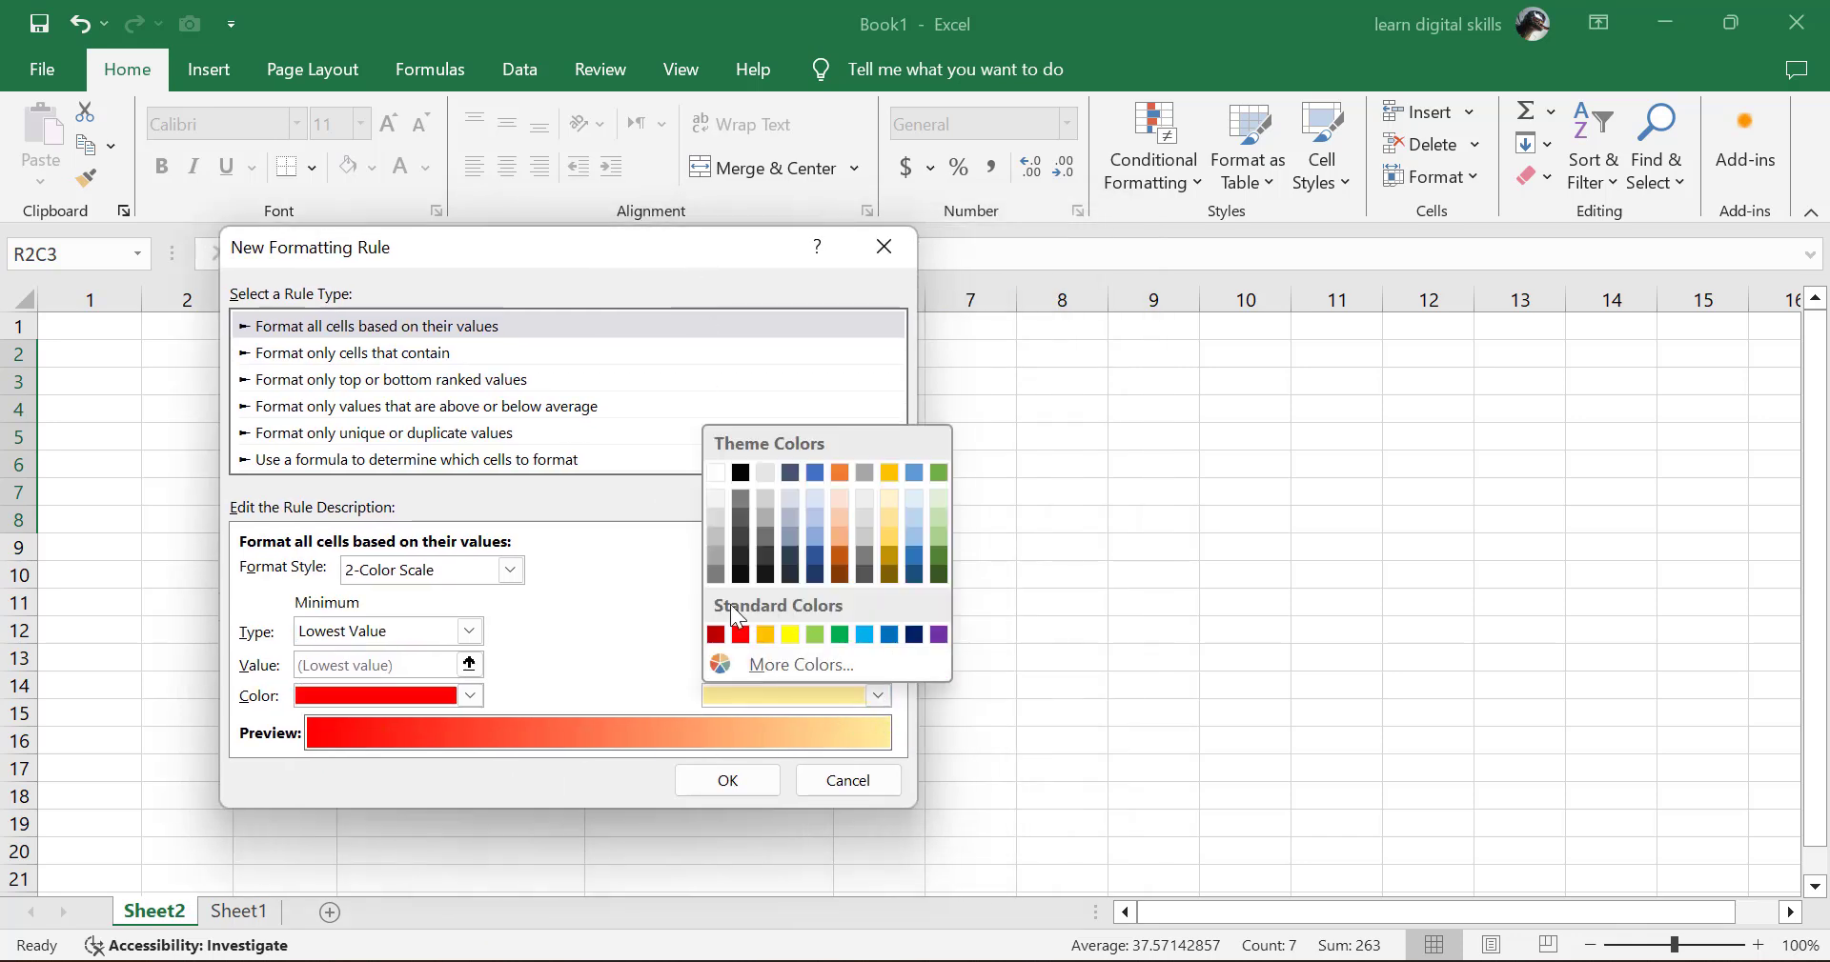
click(839, 556)
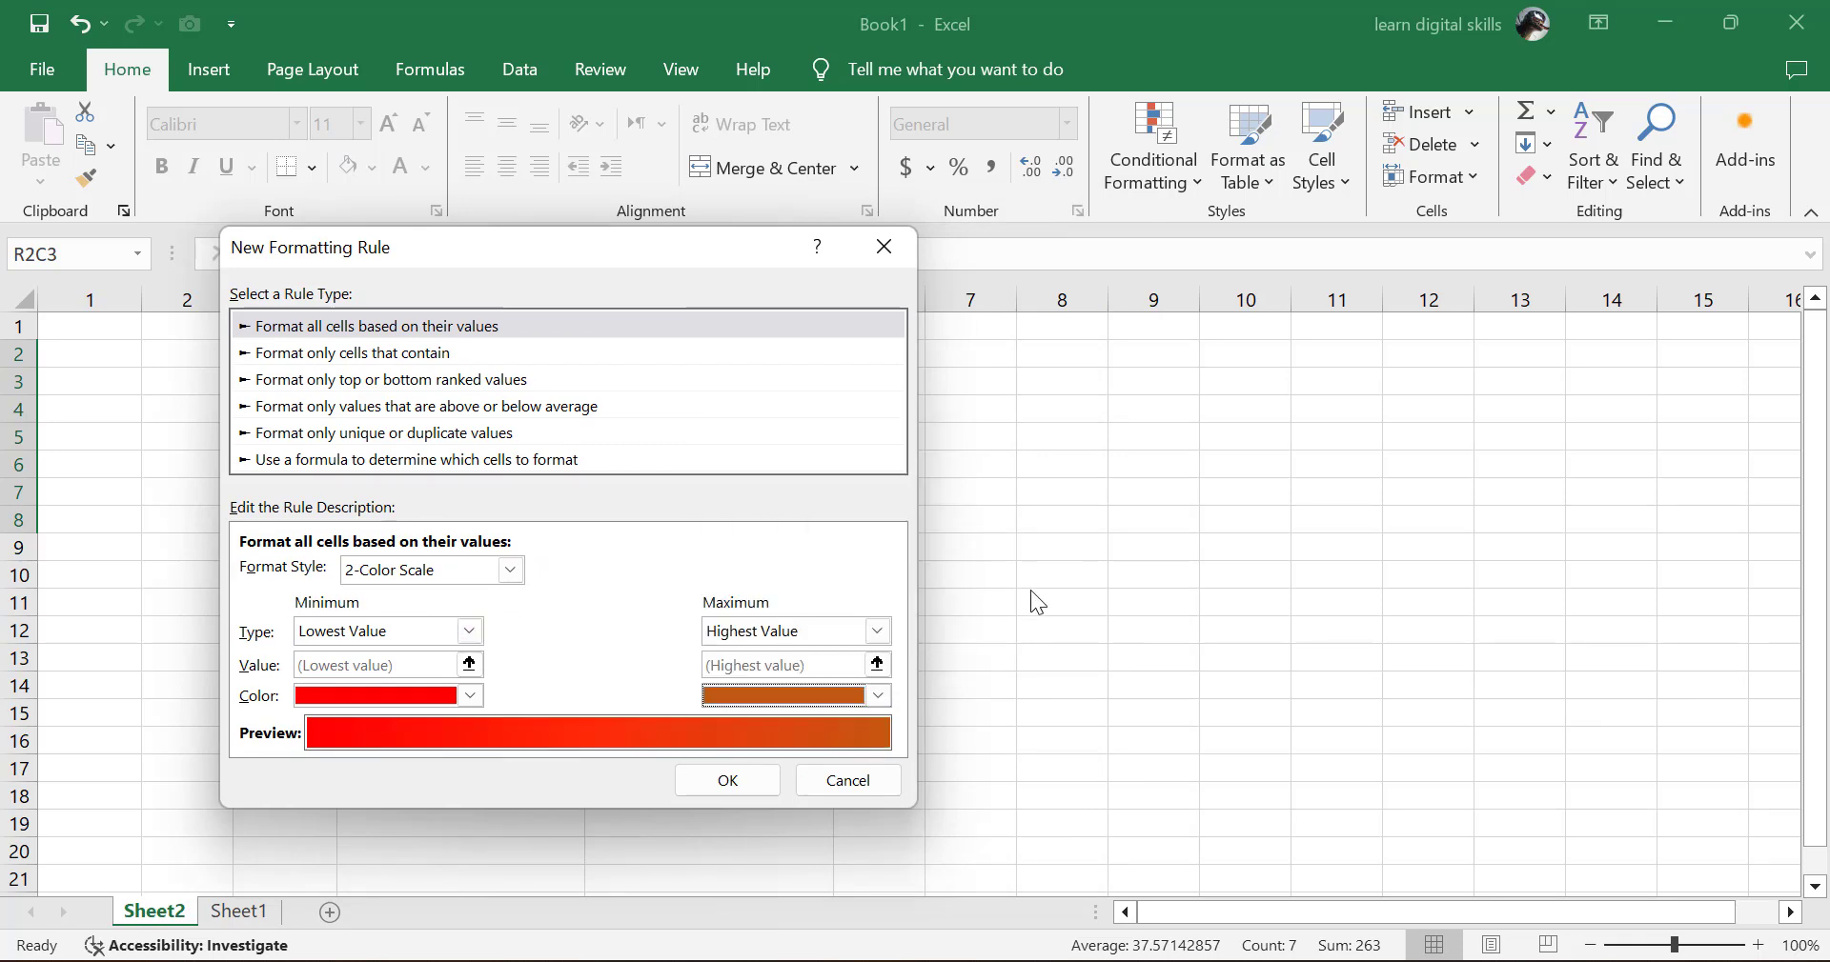
click(727, 780)
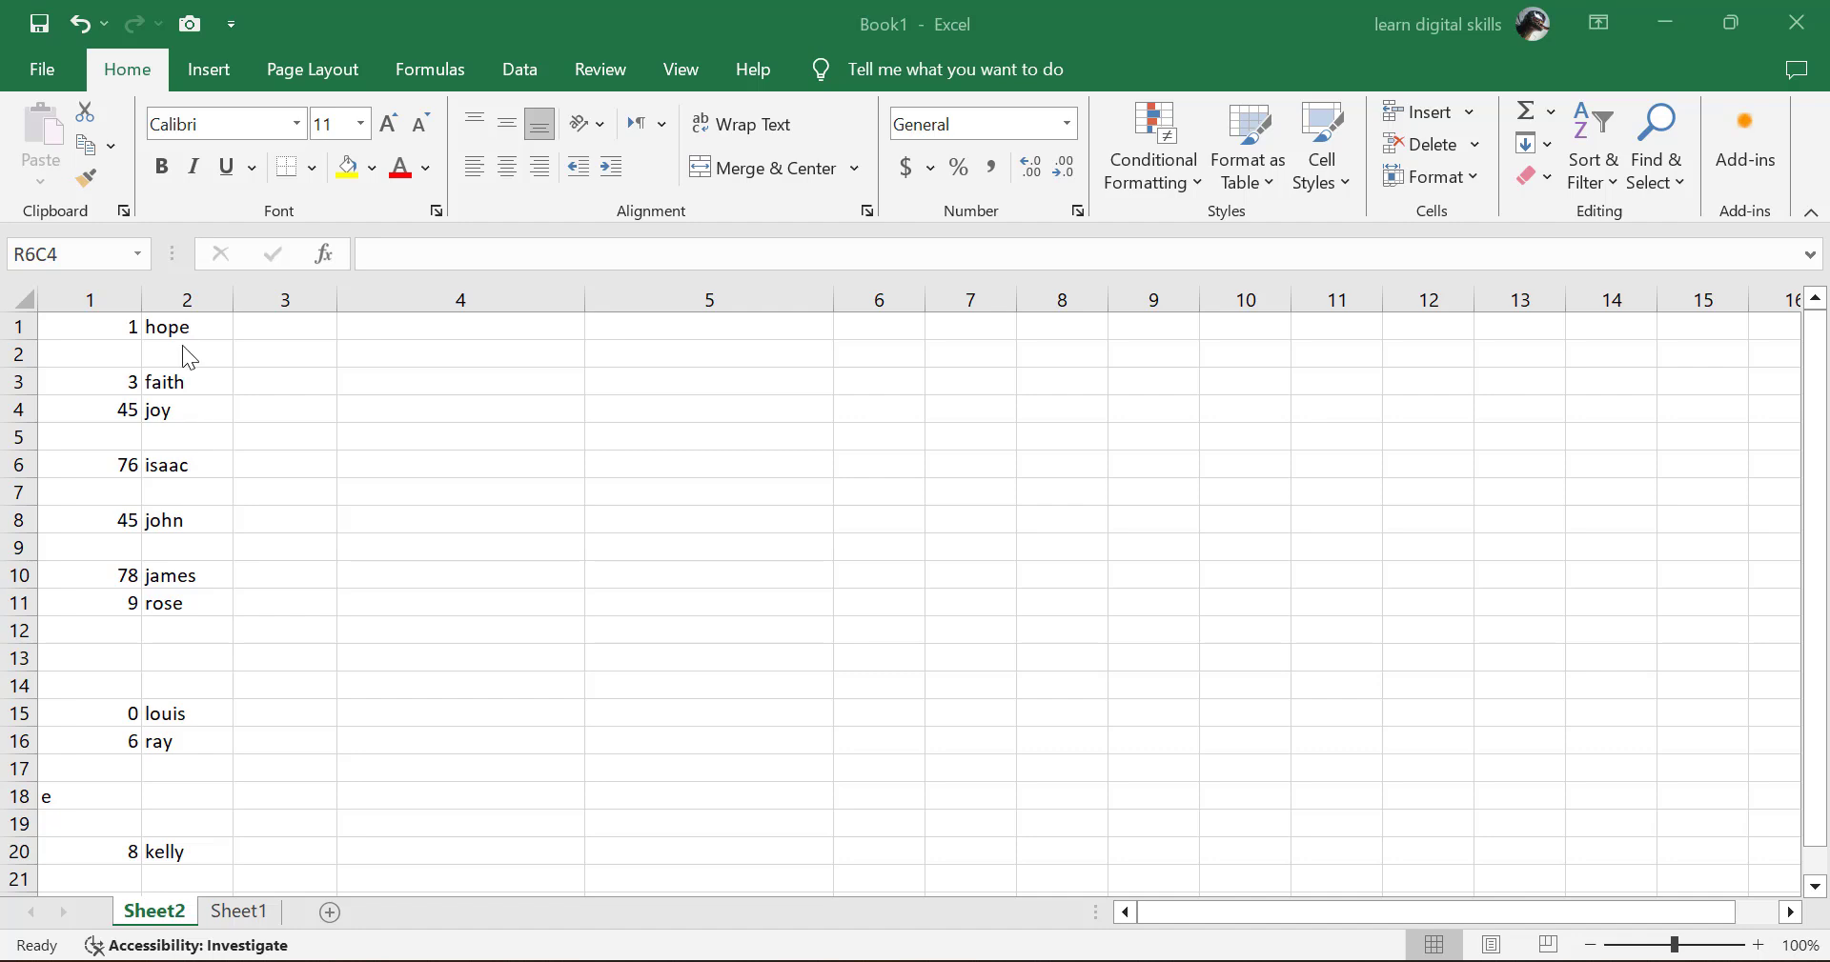
Select only the blank cells within columns 1 and 2, rows 1 to 20, using Go To Special
drag(199, 328, 113, 850)
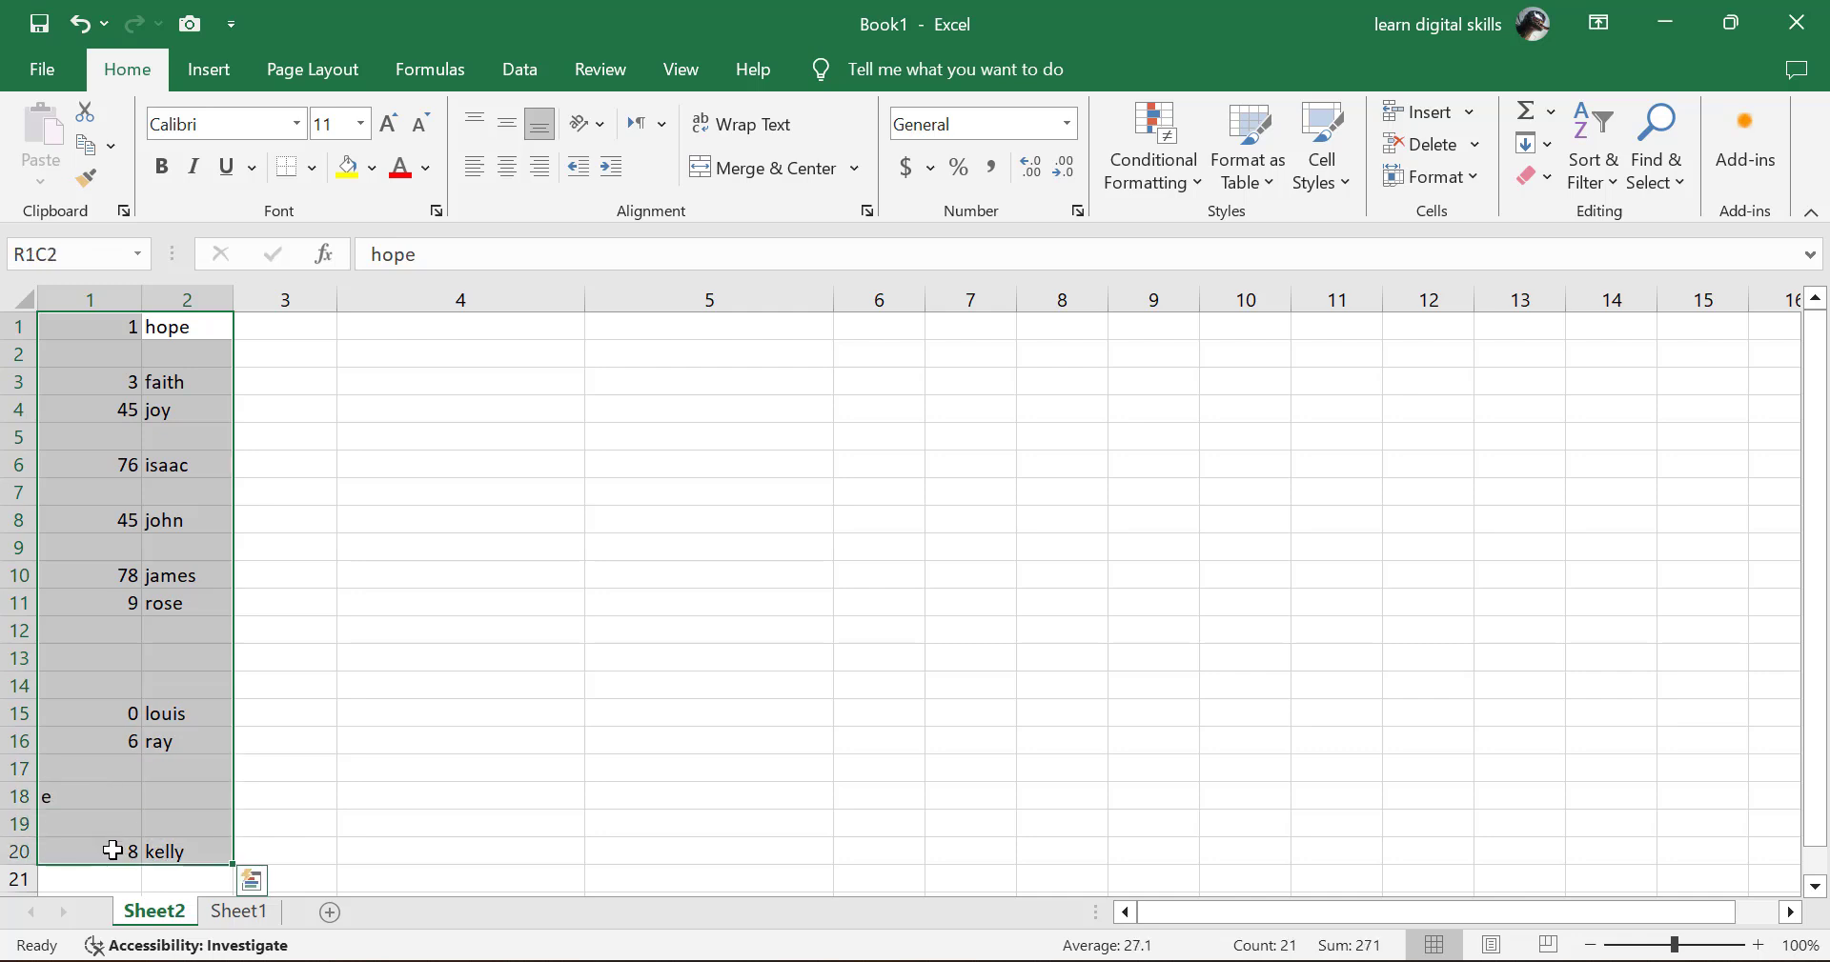
click(1655, 167)
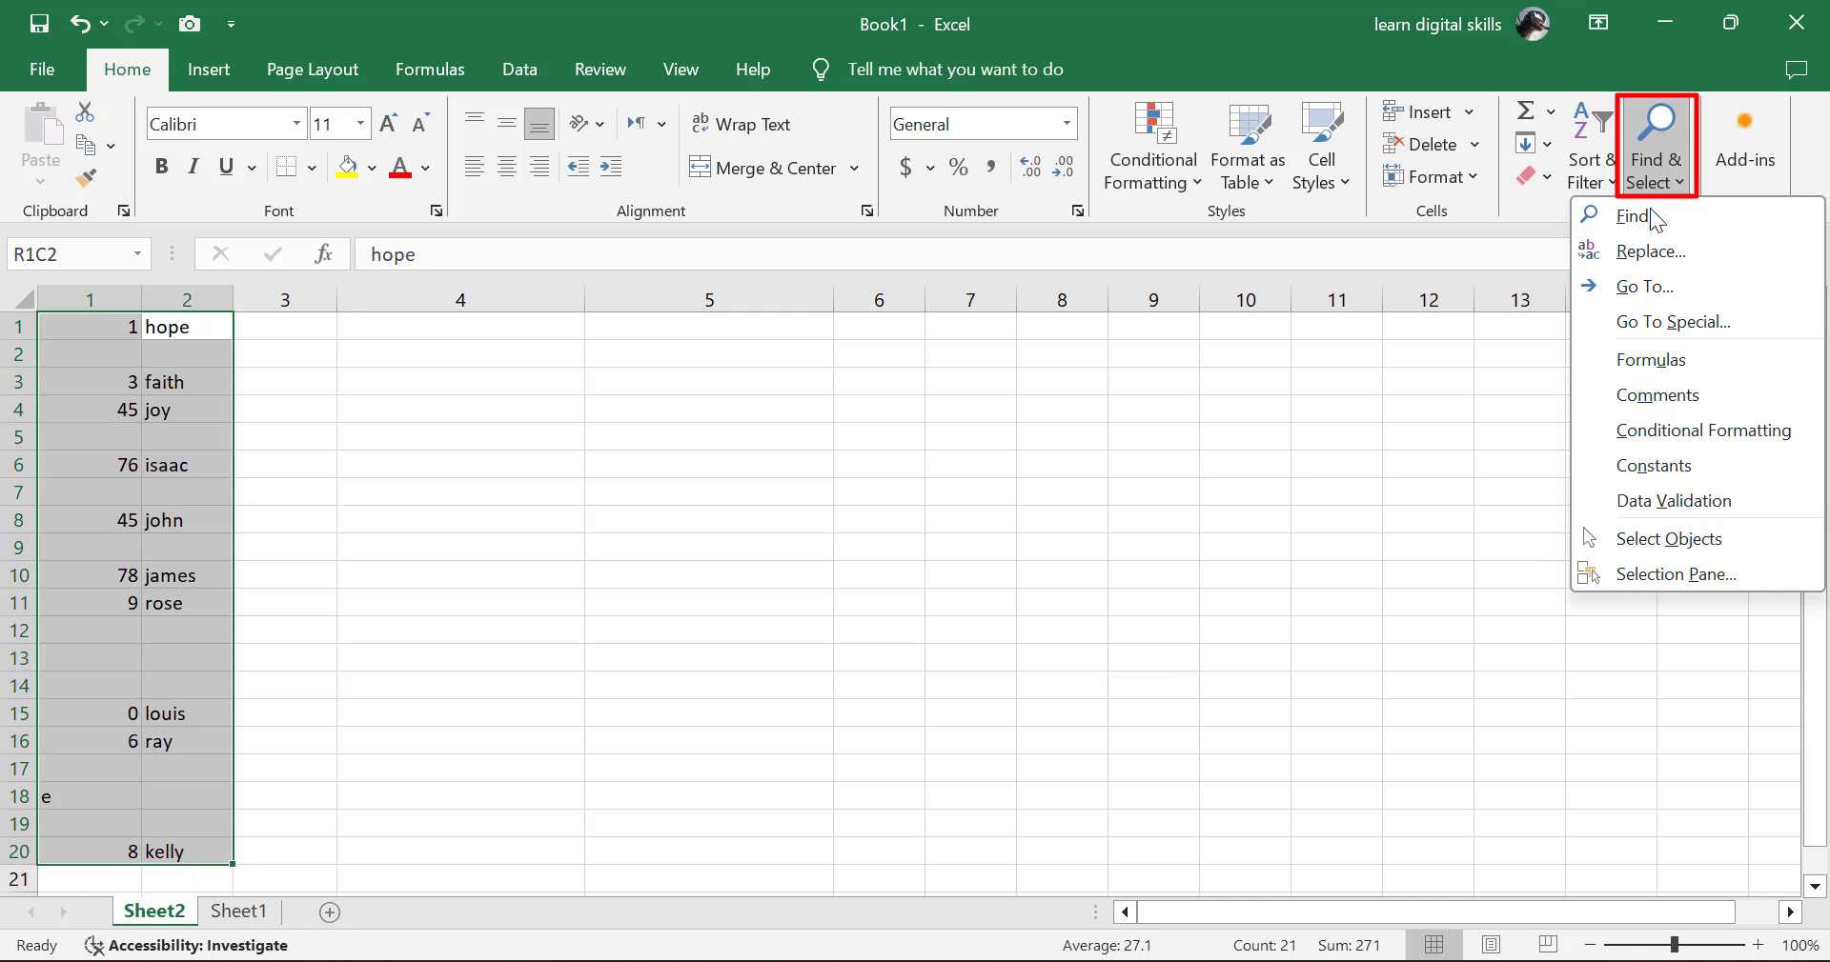
click(1659, 321)
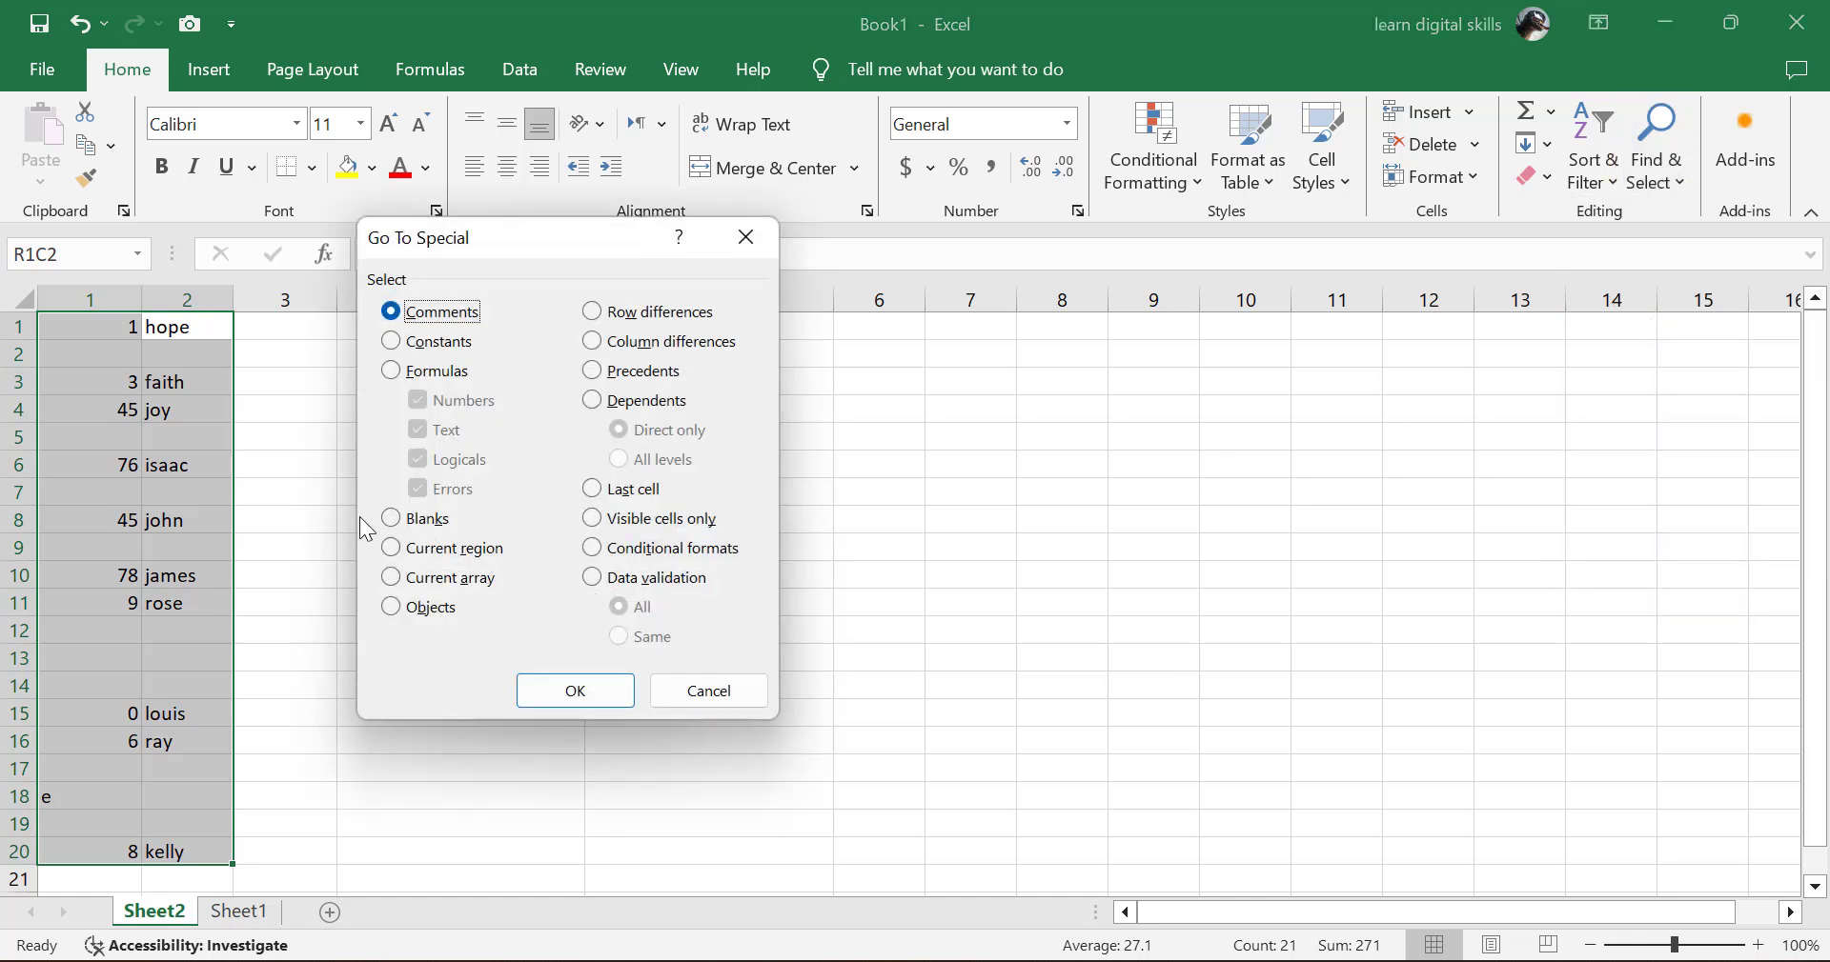
click(392, 522)
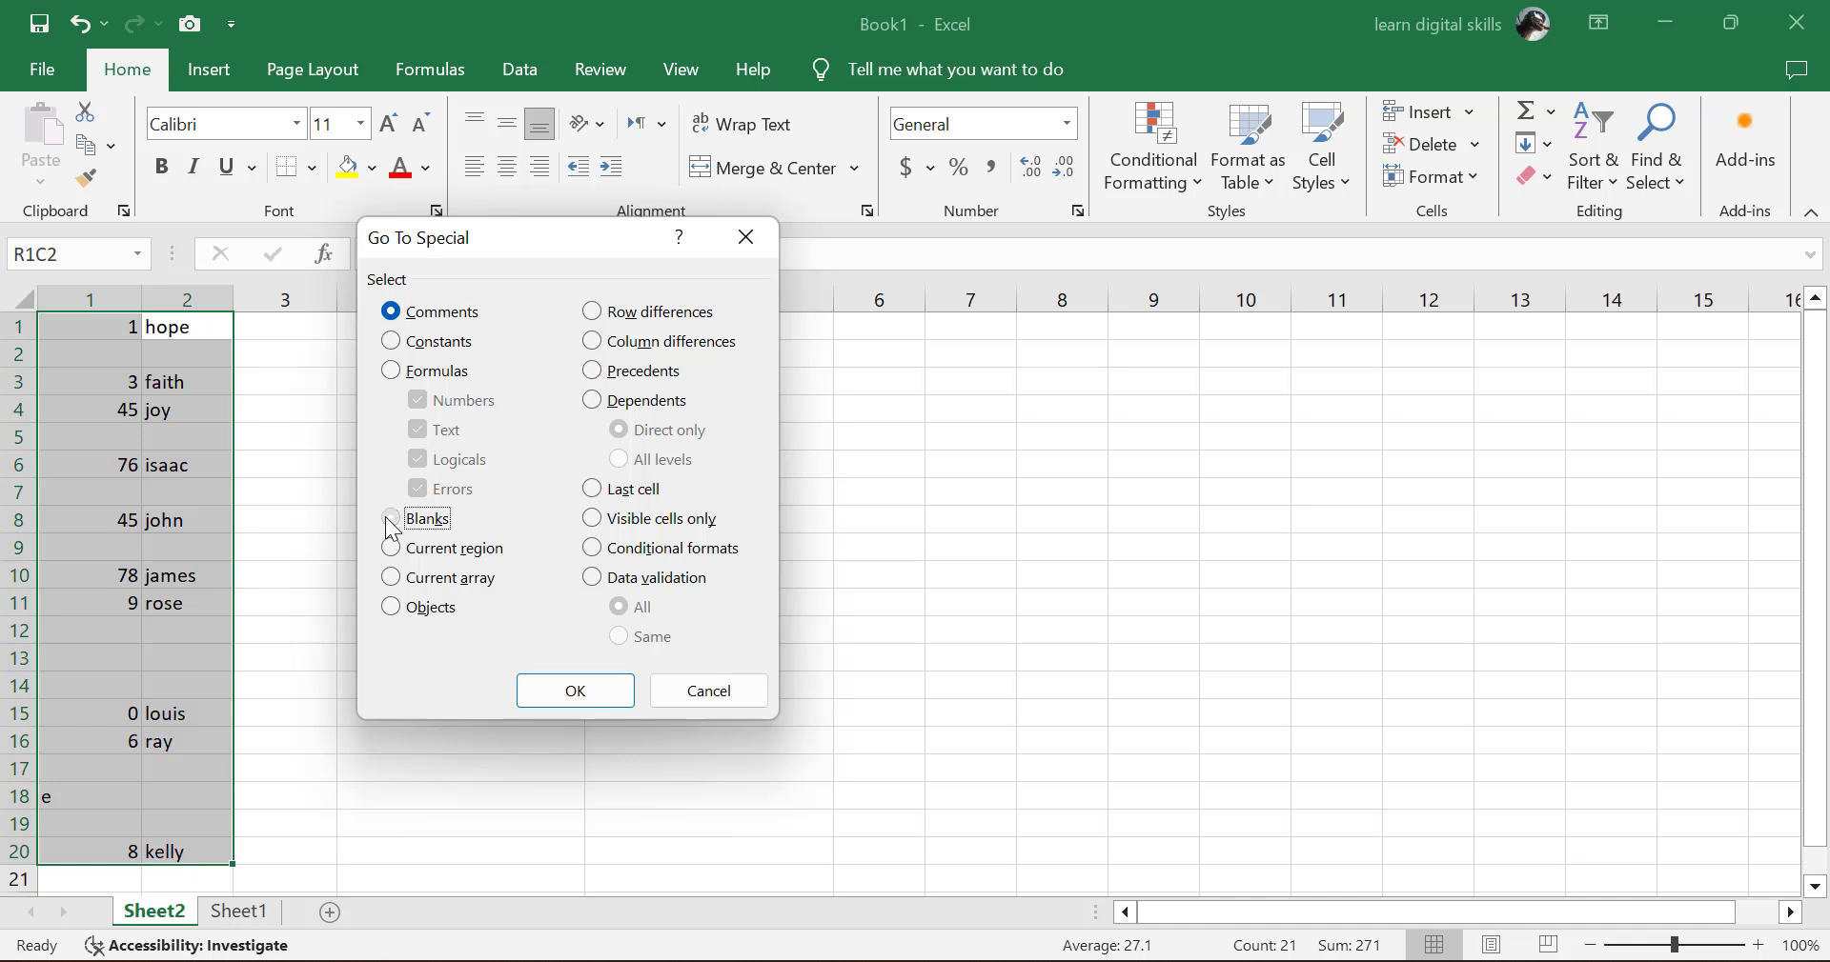
click(575, 690)
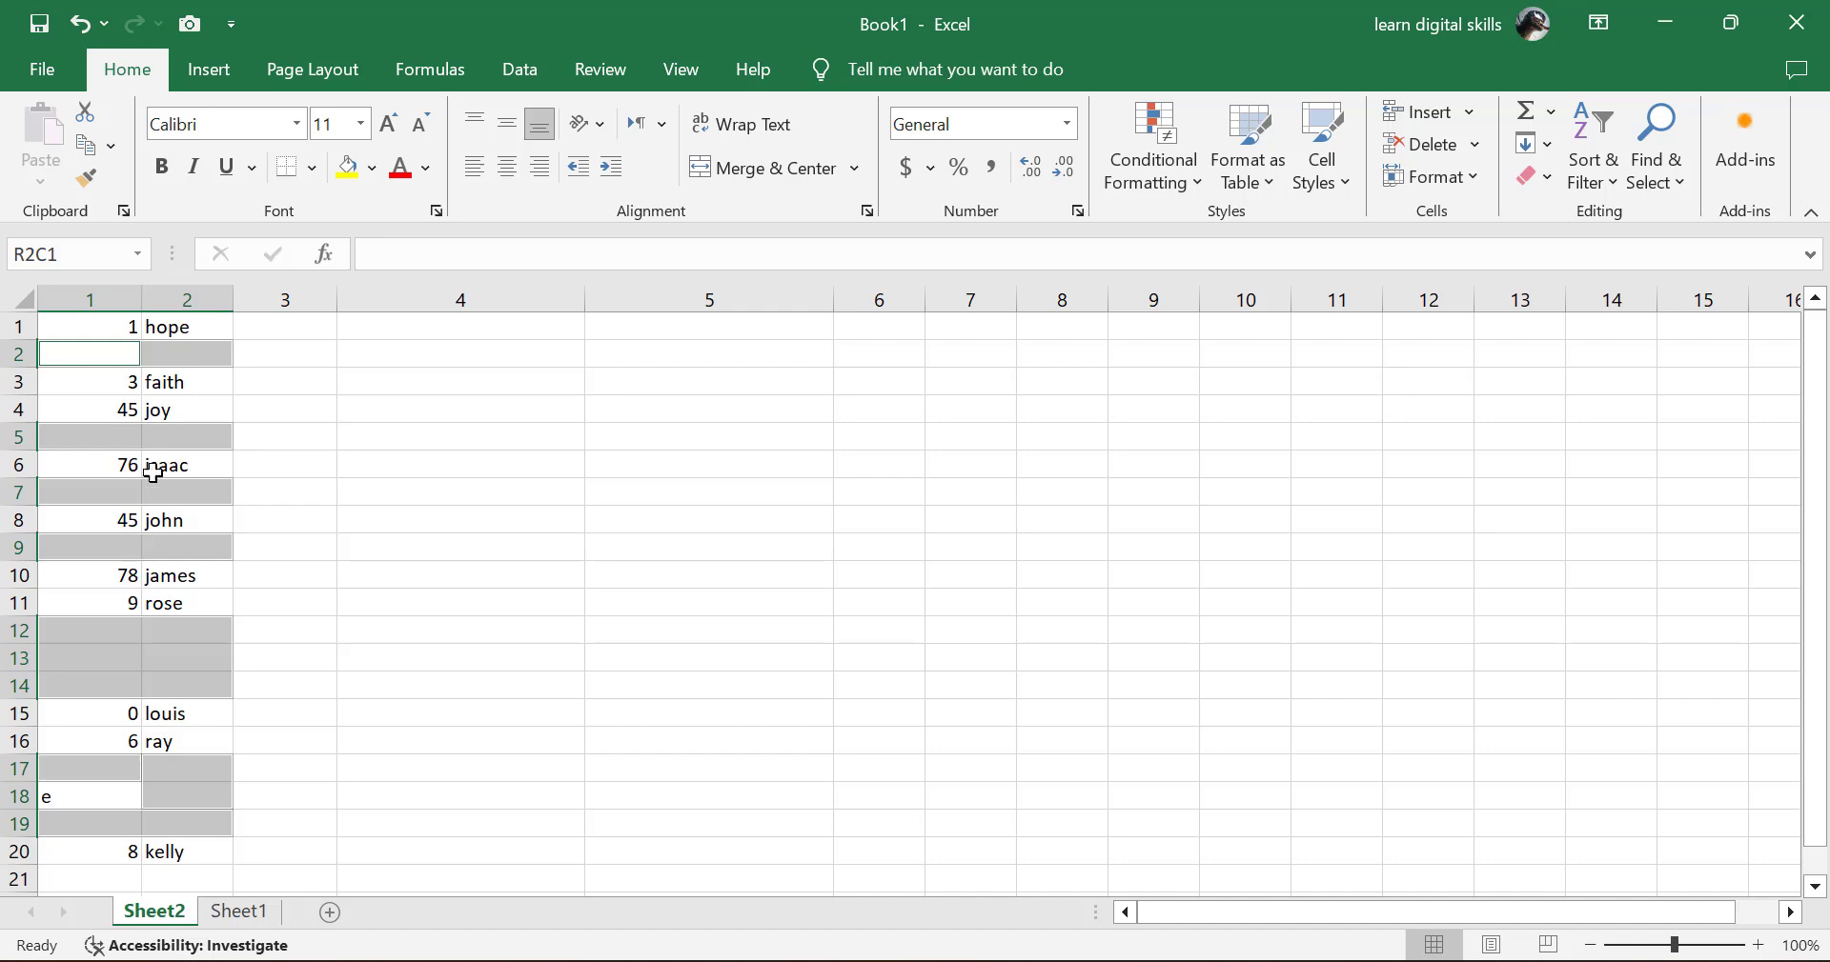
Delete the entire rows containing the selected blank cells in columns 1 and 2
right_click(178, 635)
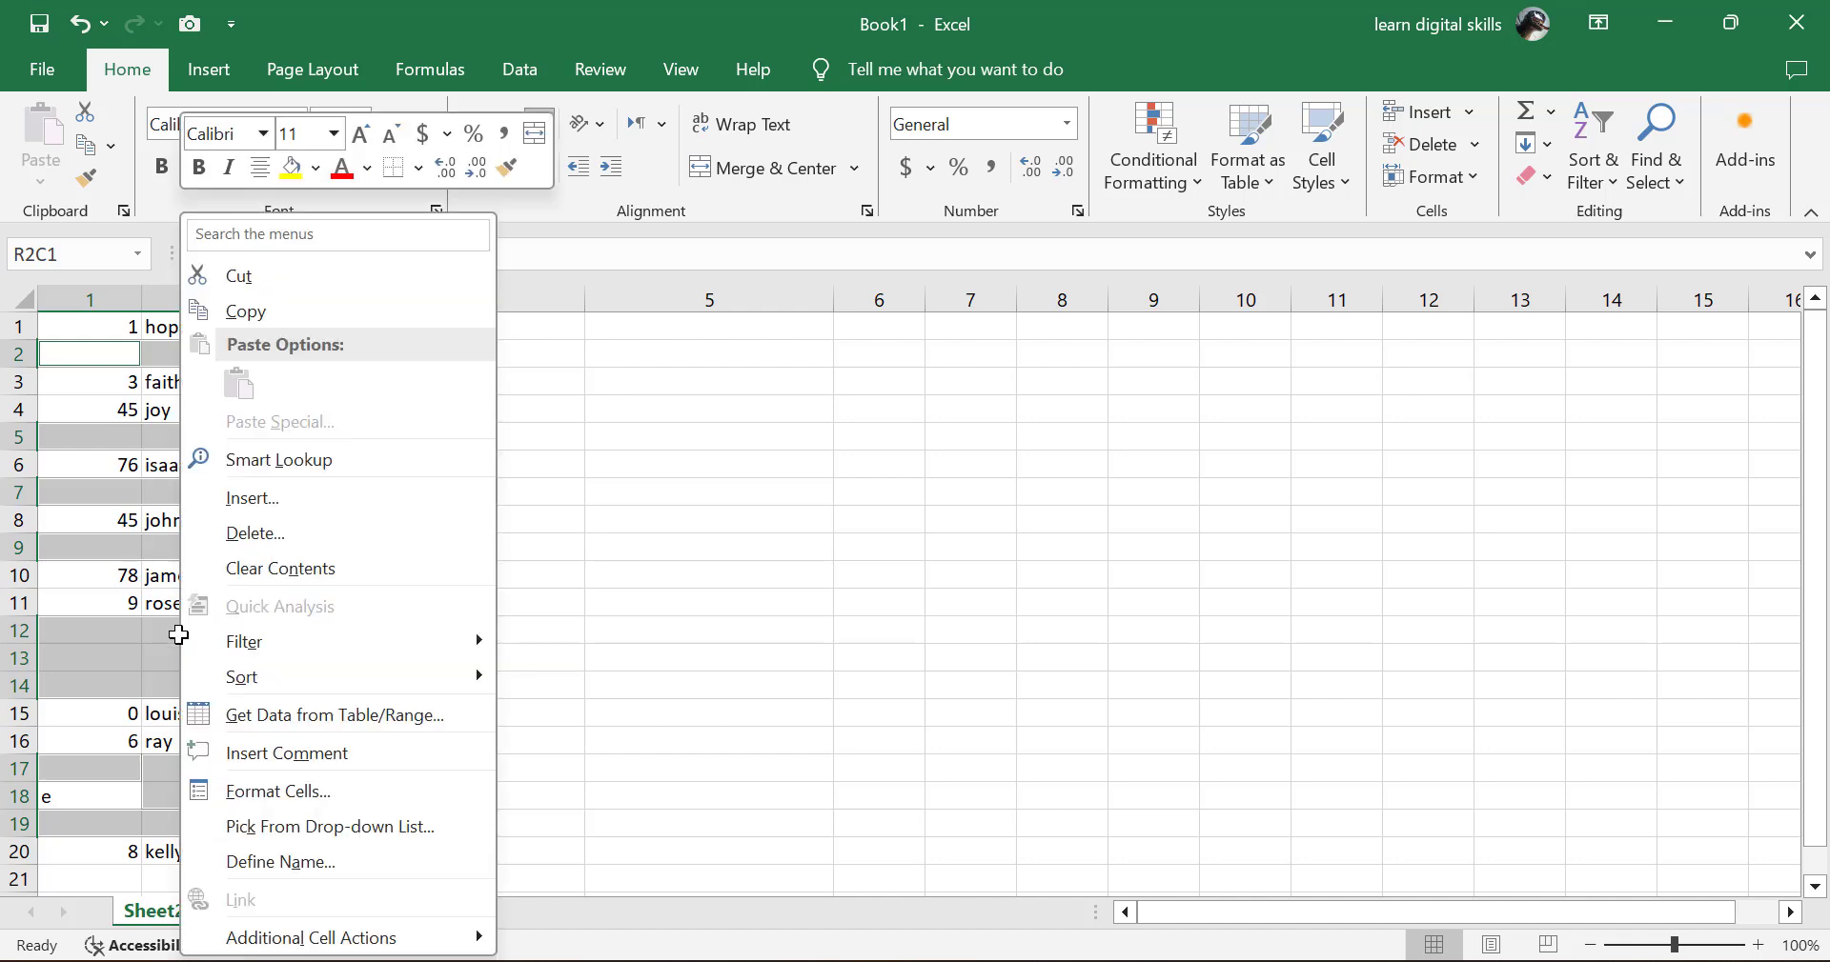
click(271, 543)
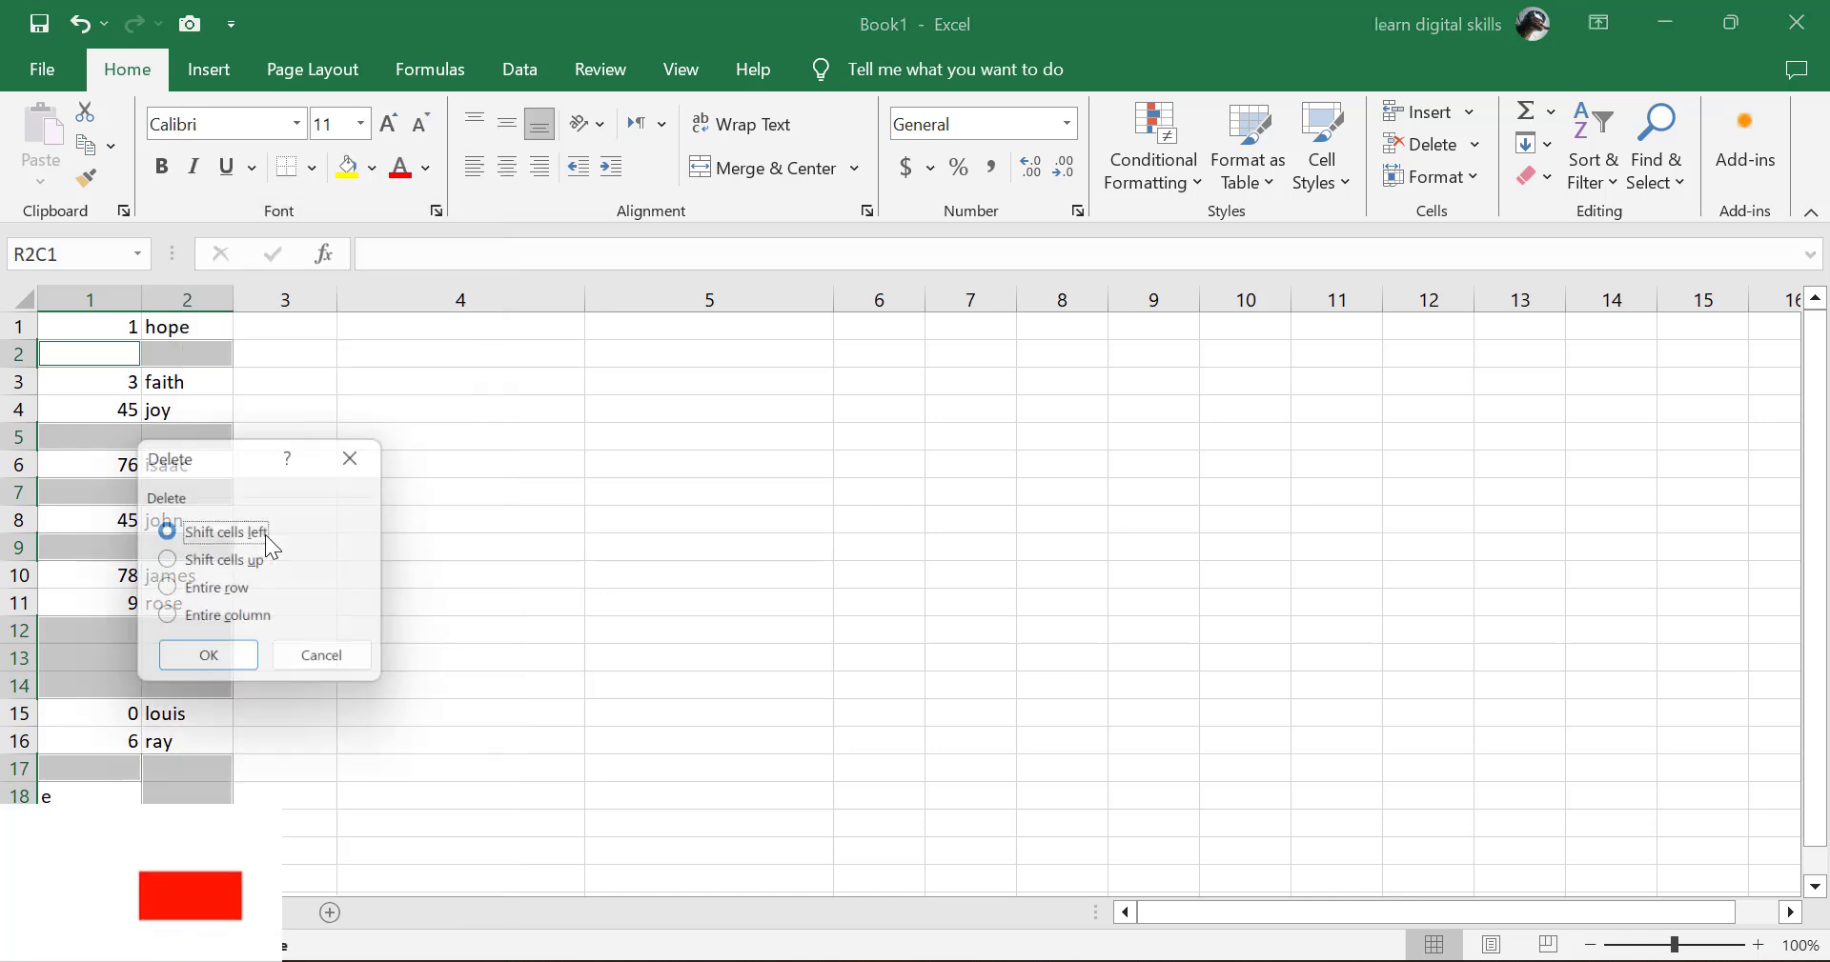
click(190, 592)
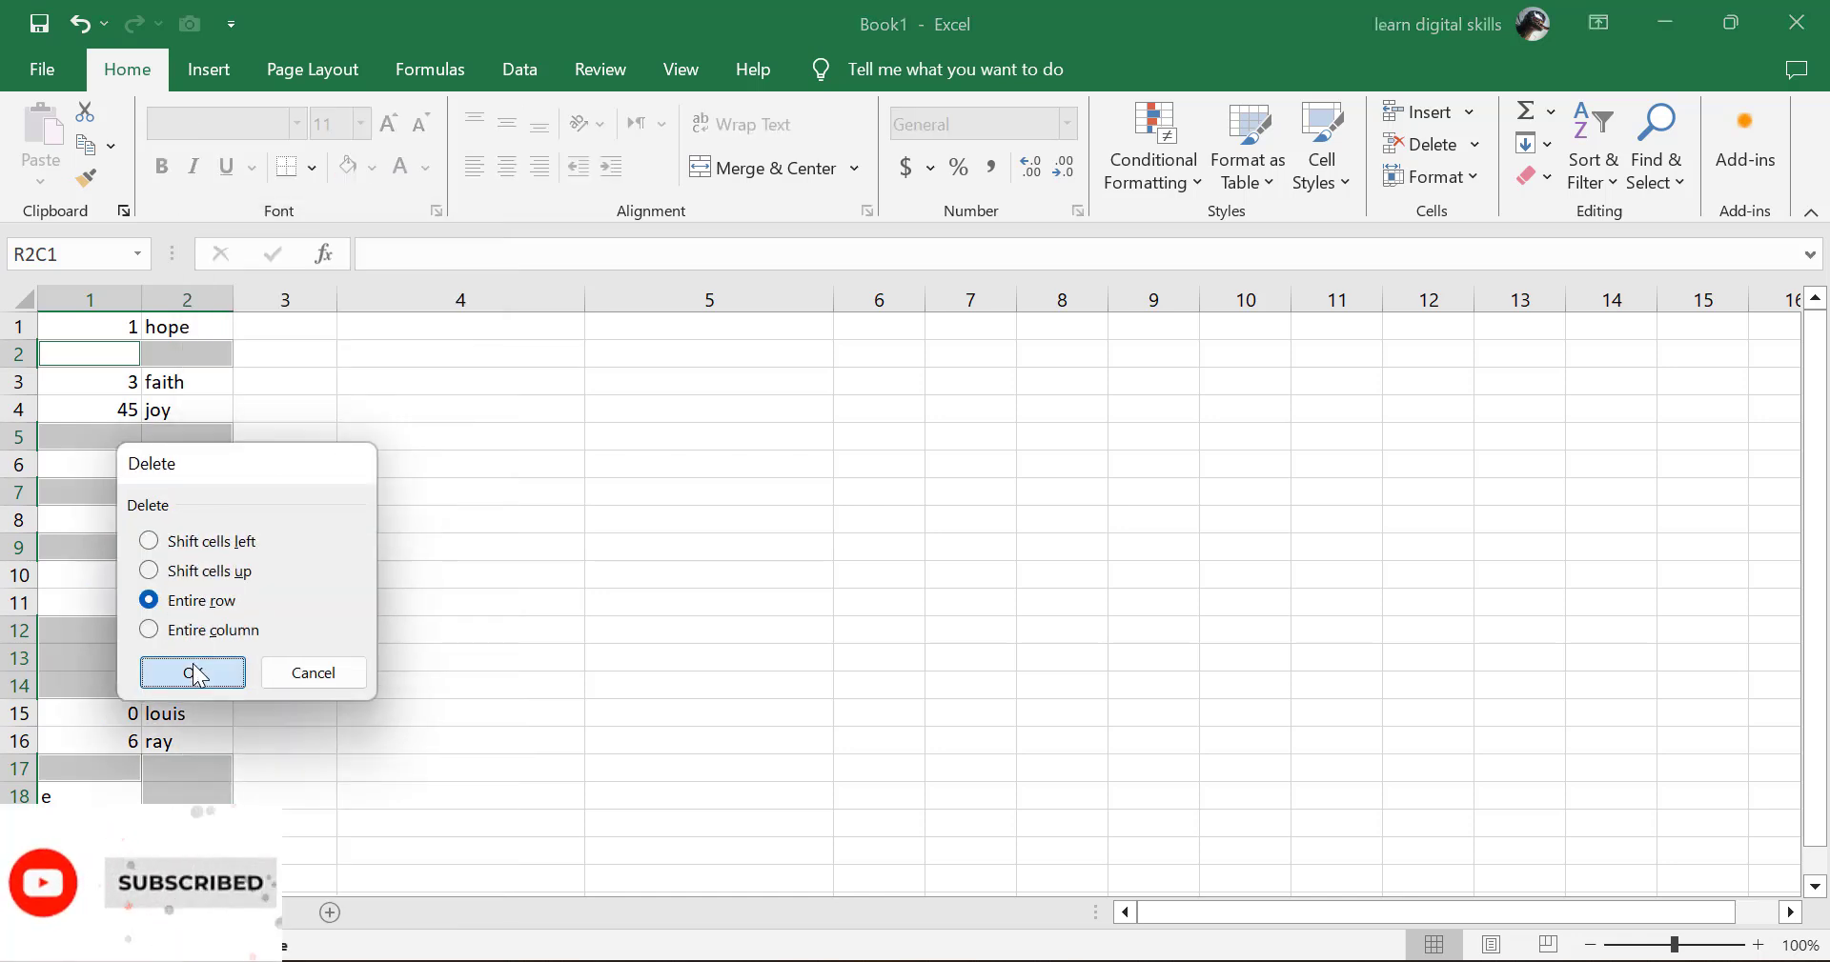
click(193, 663)
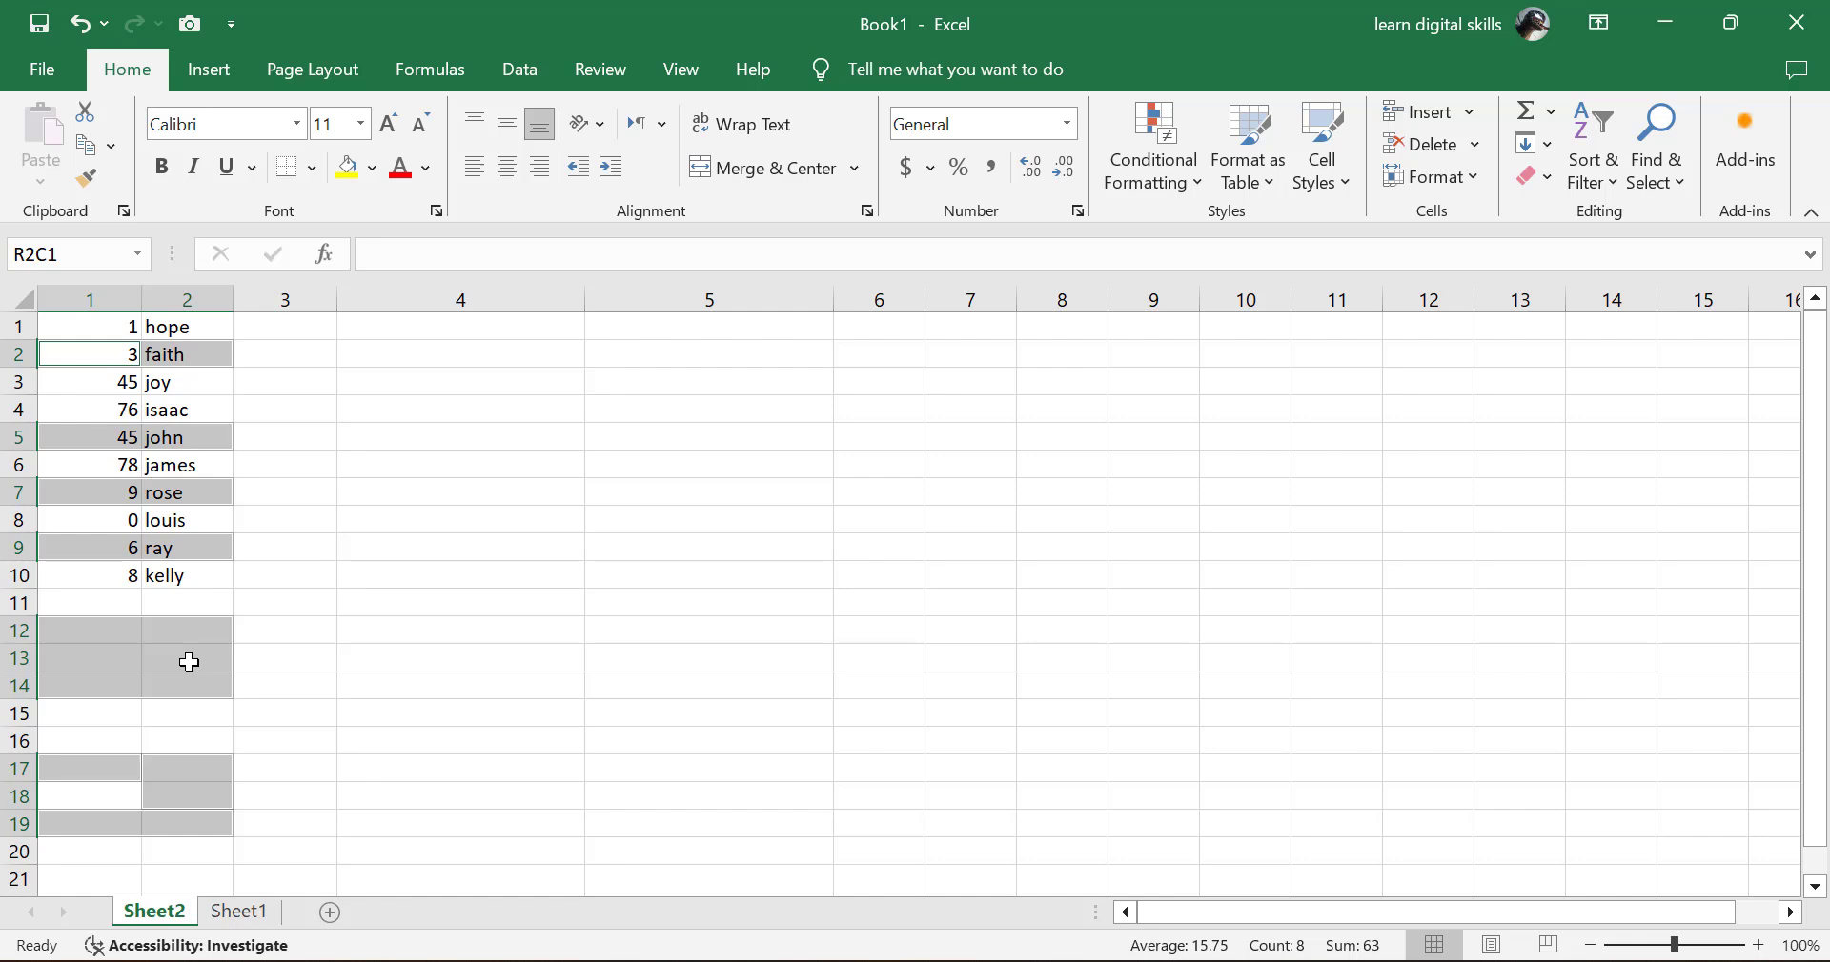
click(259, 401)
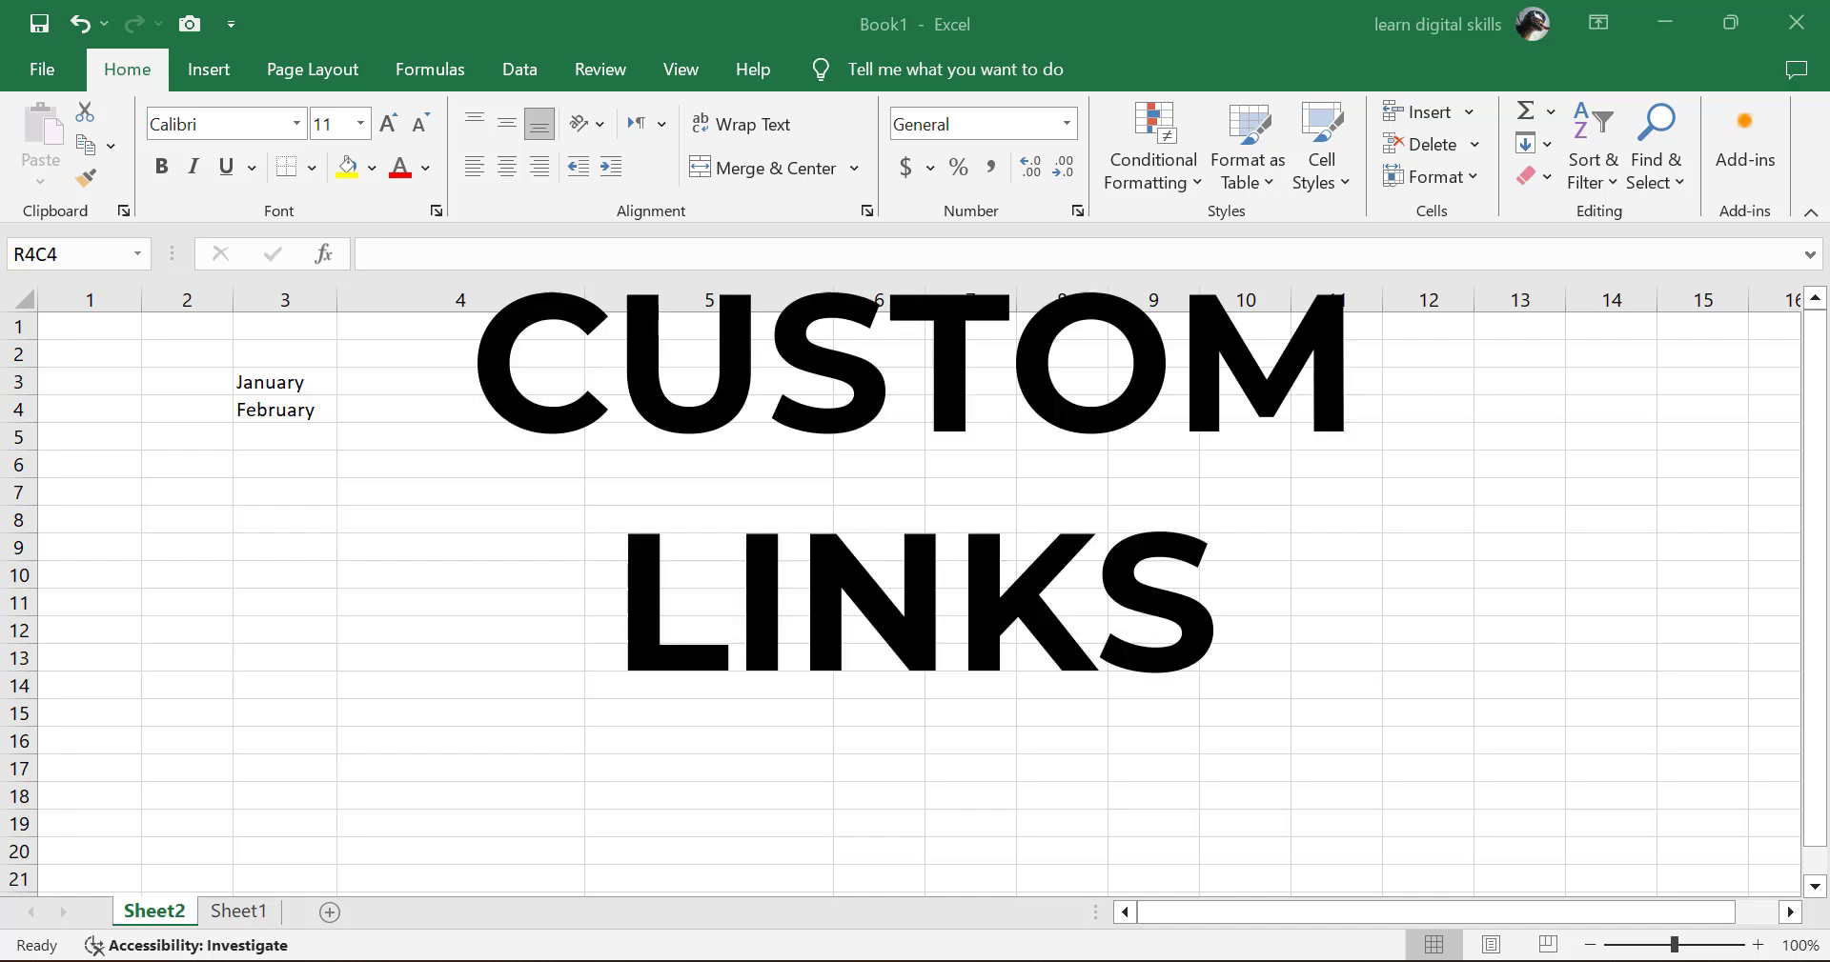
Extend the January and February entries in column 3 down to December in row 14 using AutoFill
click(268, 381)
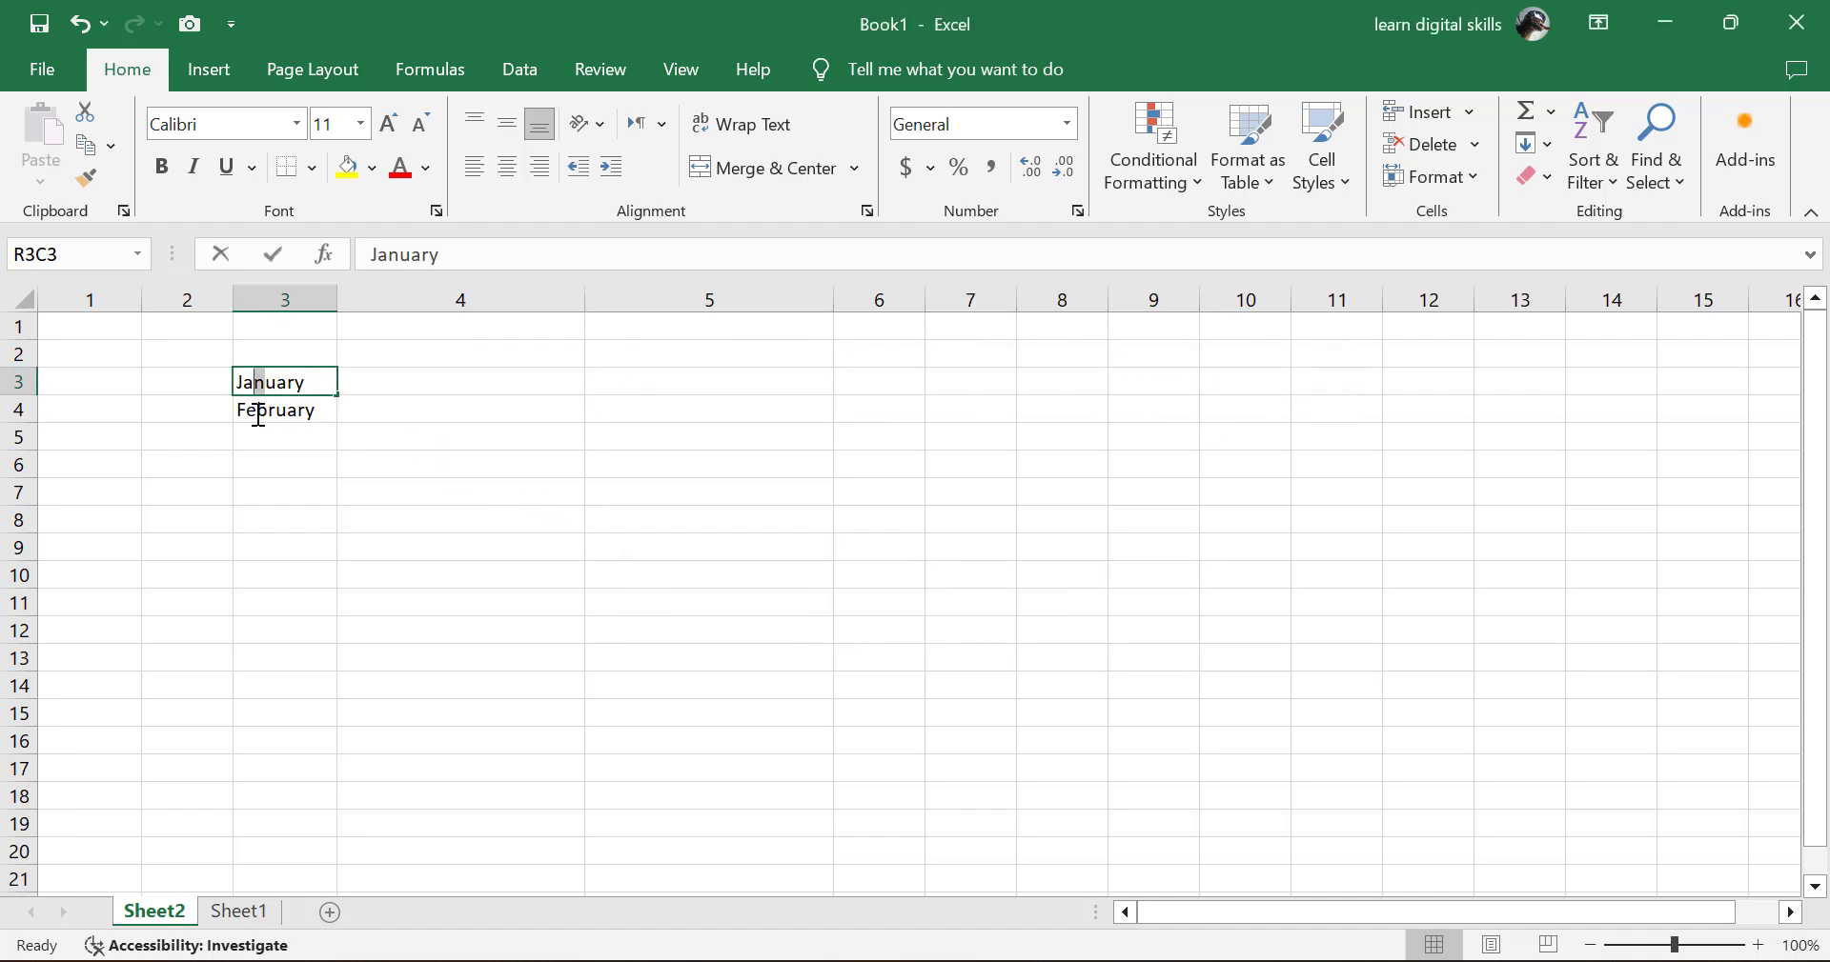
double_click(260, 383)
click(228, 428)
drag(245, 381, 329, 712)
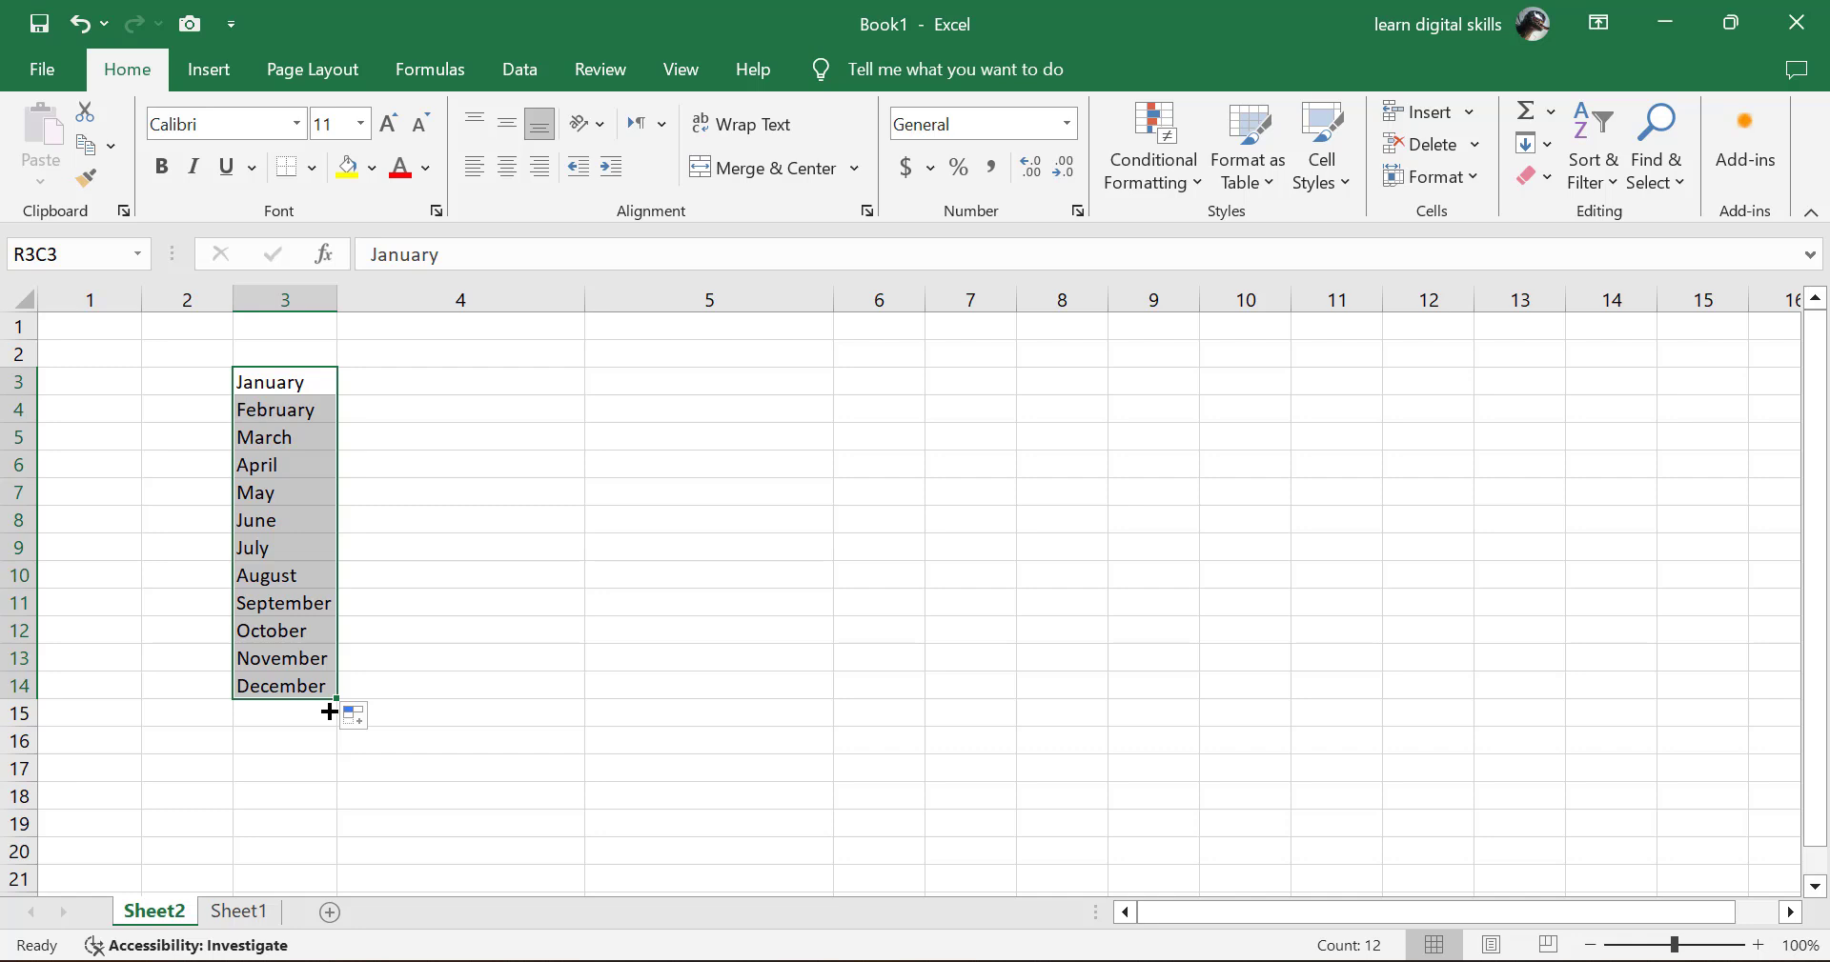
drag(423, 570, 429, 535)
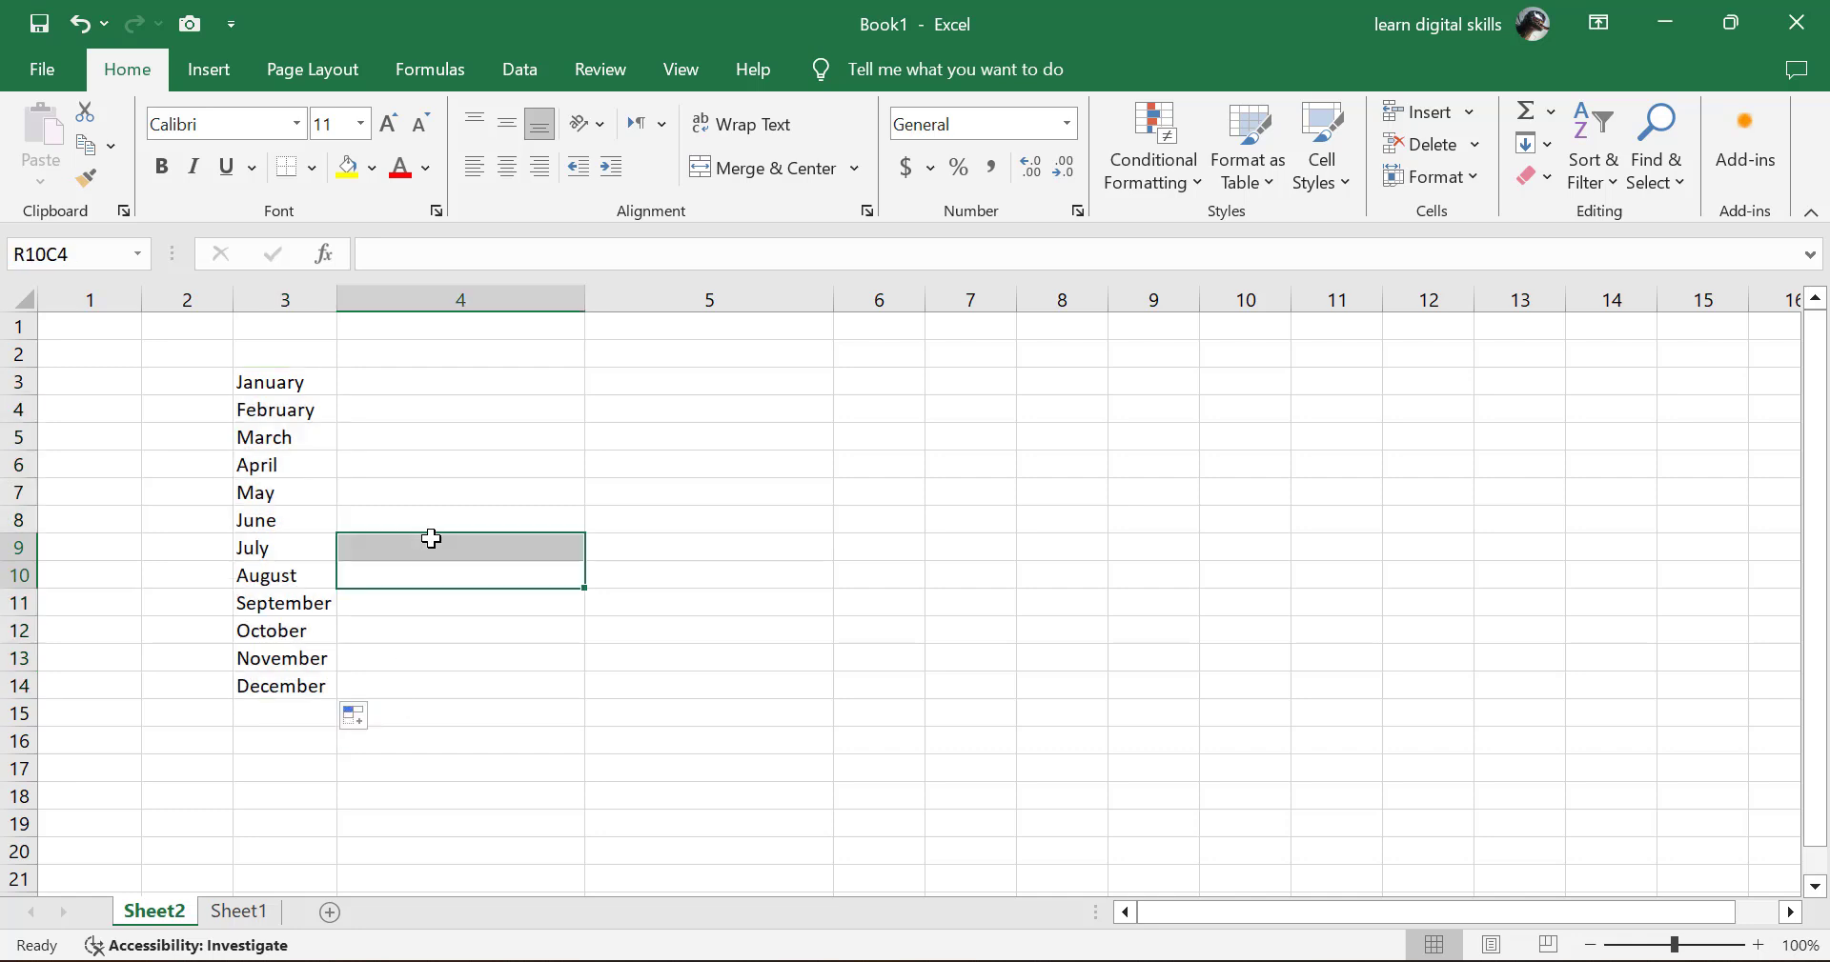
Open the Custom Lists editor for sorts and fill sequences from the Advanced program options
click(59, 76)
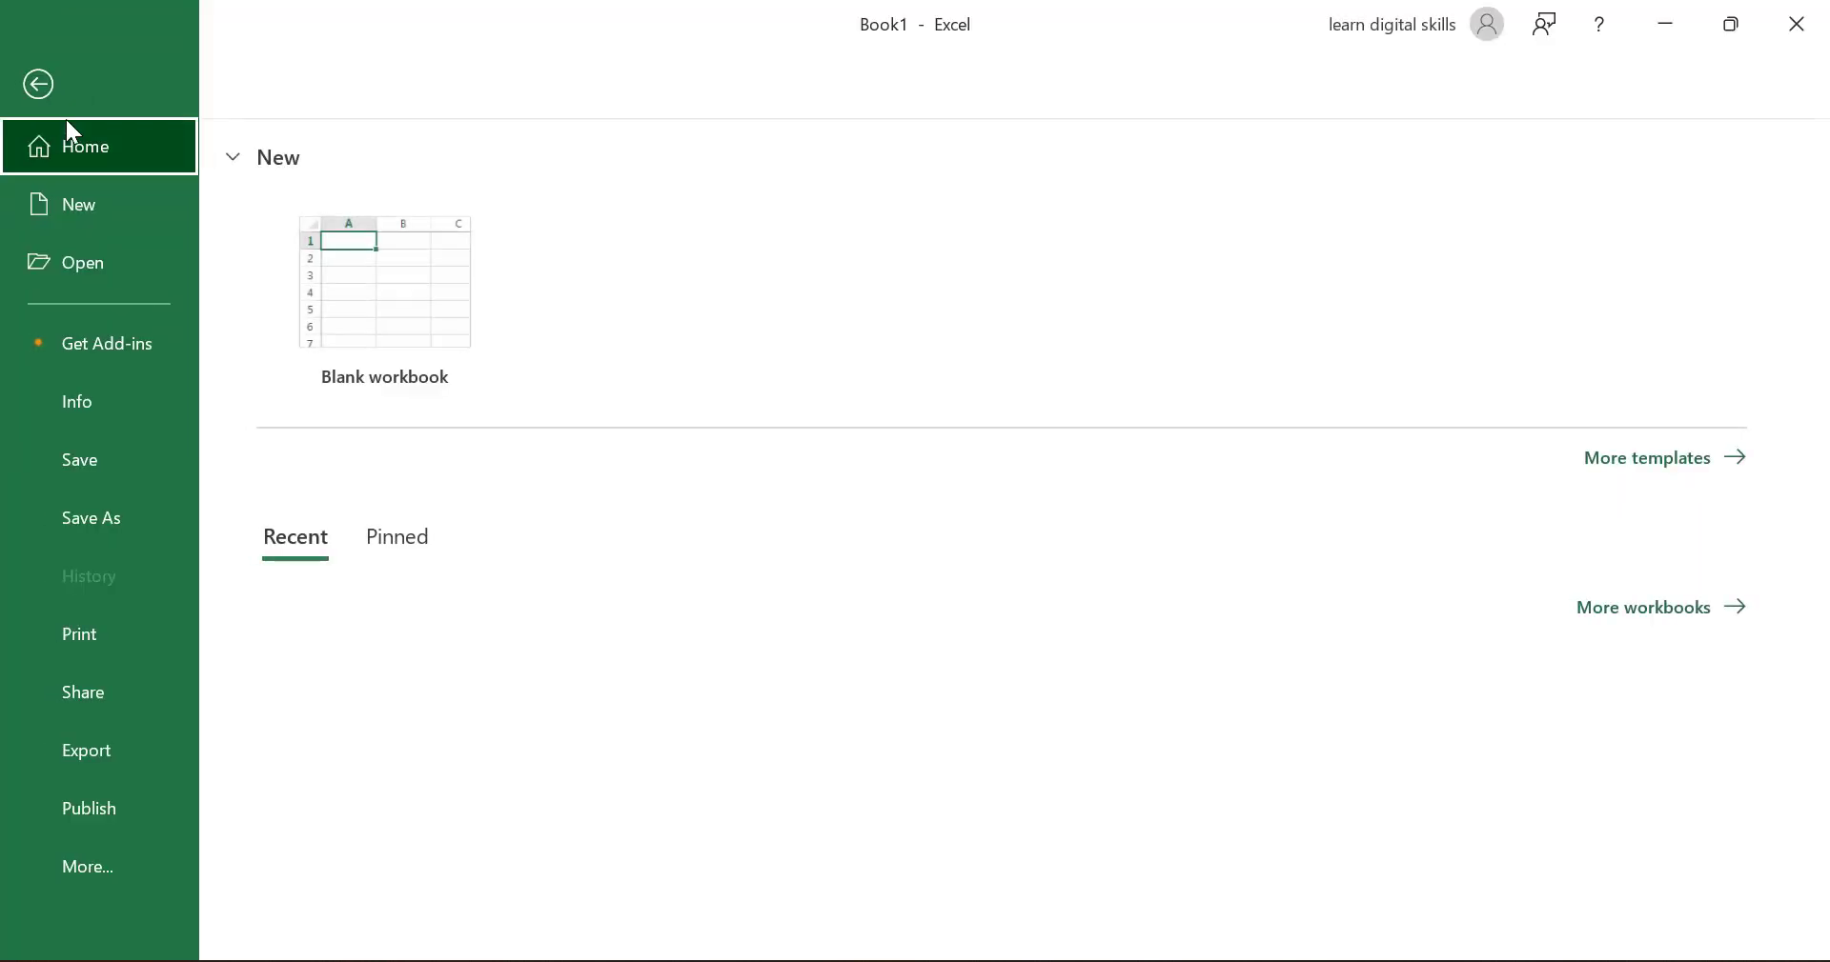
click(76, 848)
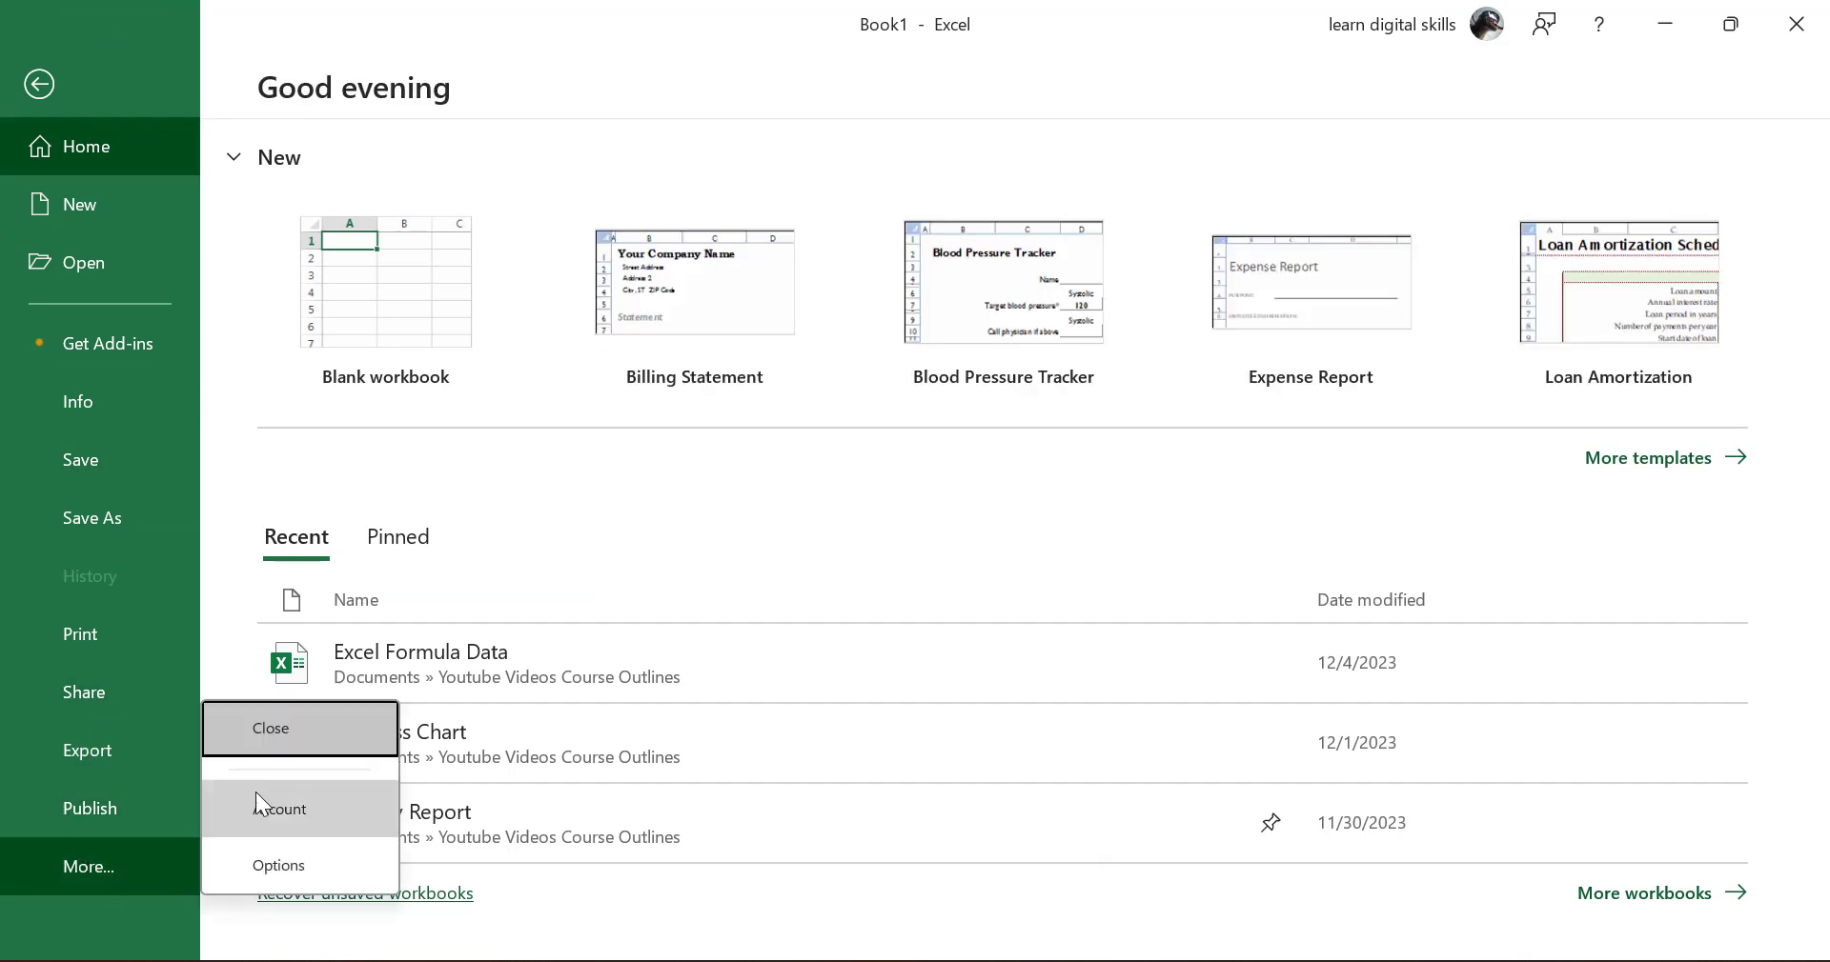
key(Escape)
key(Escape)
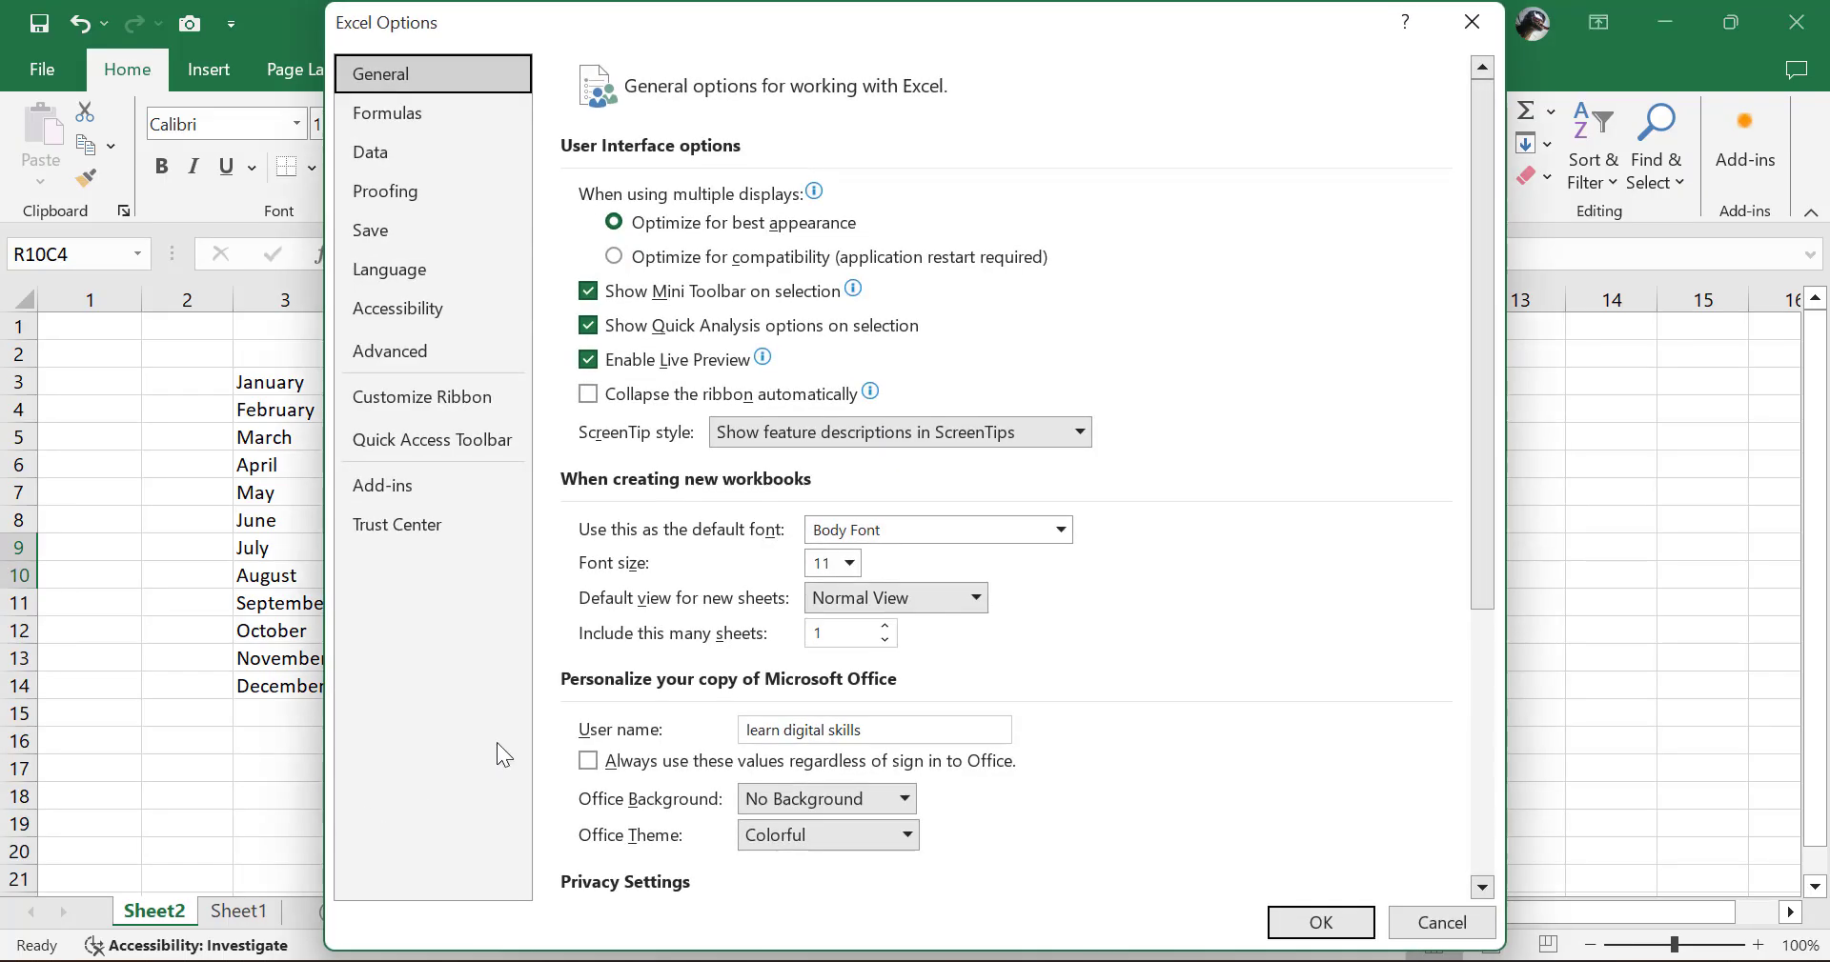
click(380, 362)
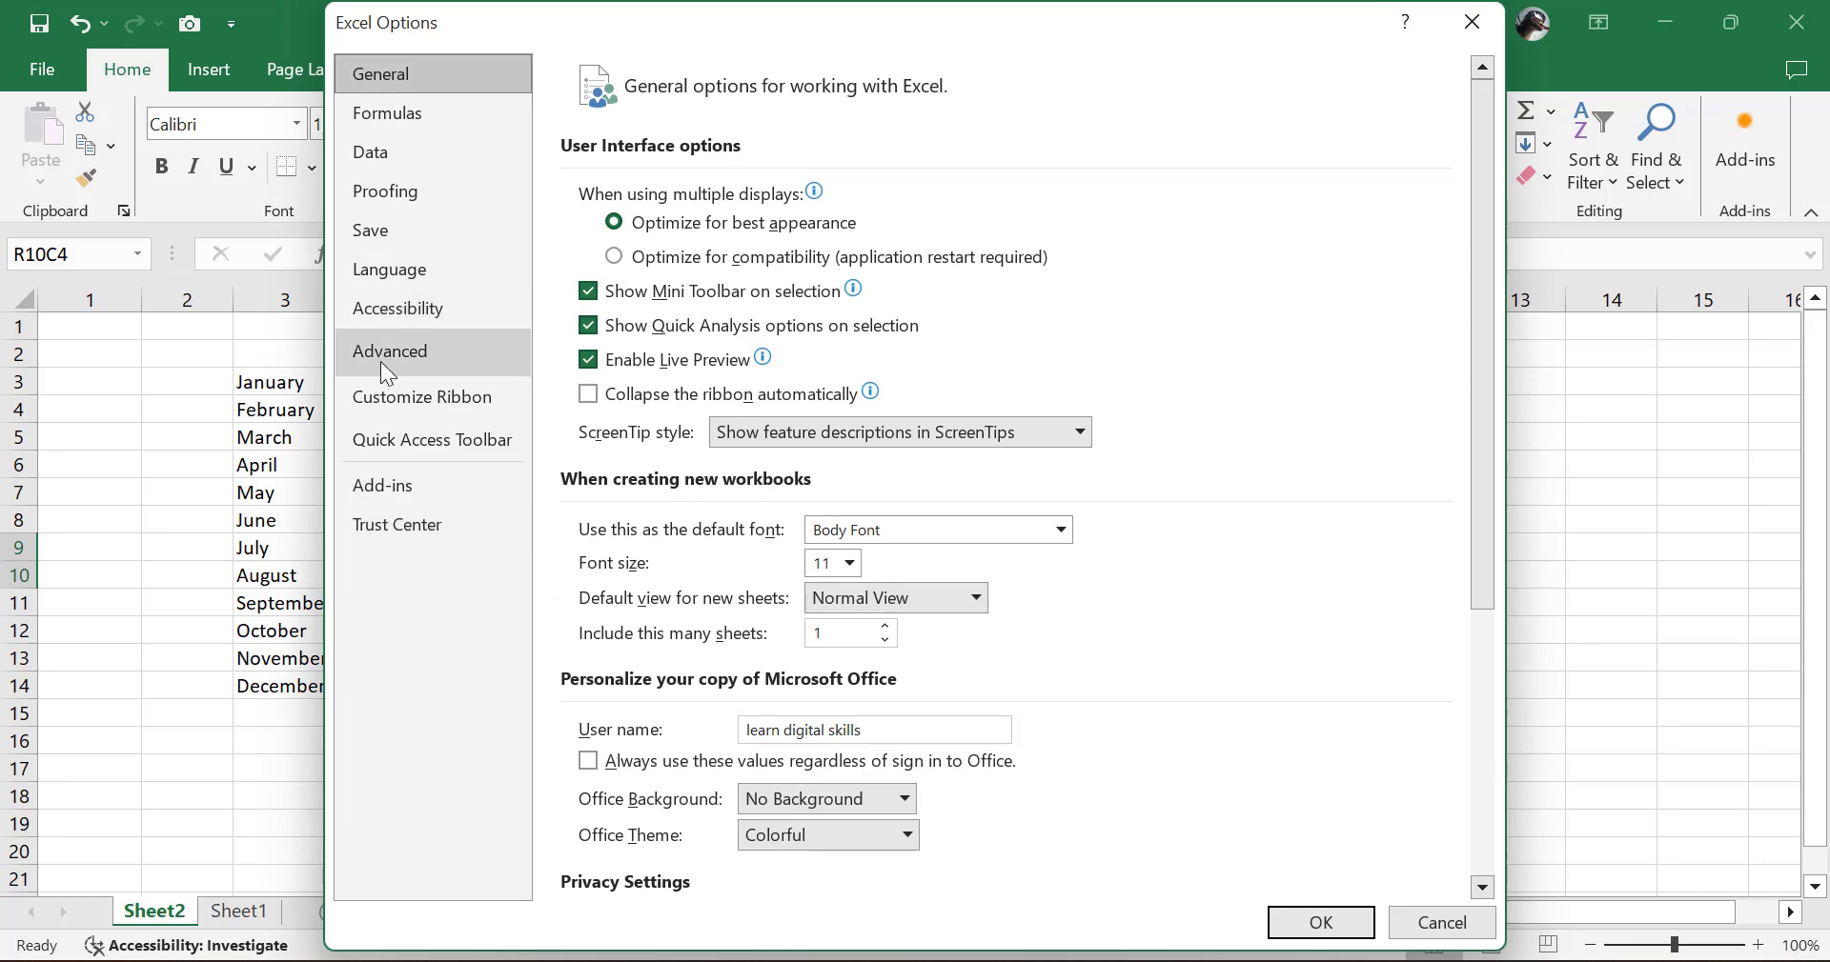
scroll(802, 463, down, 20)
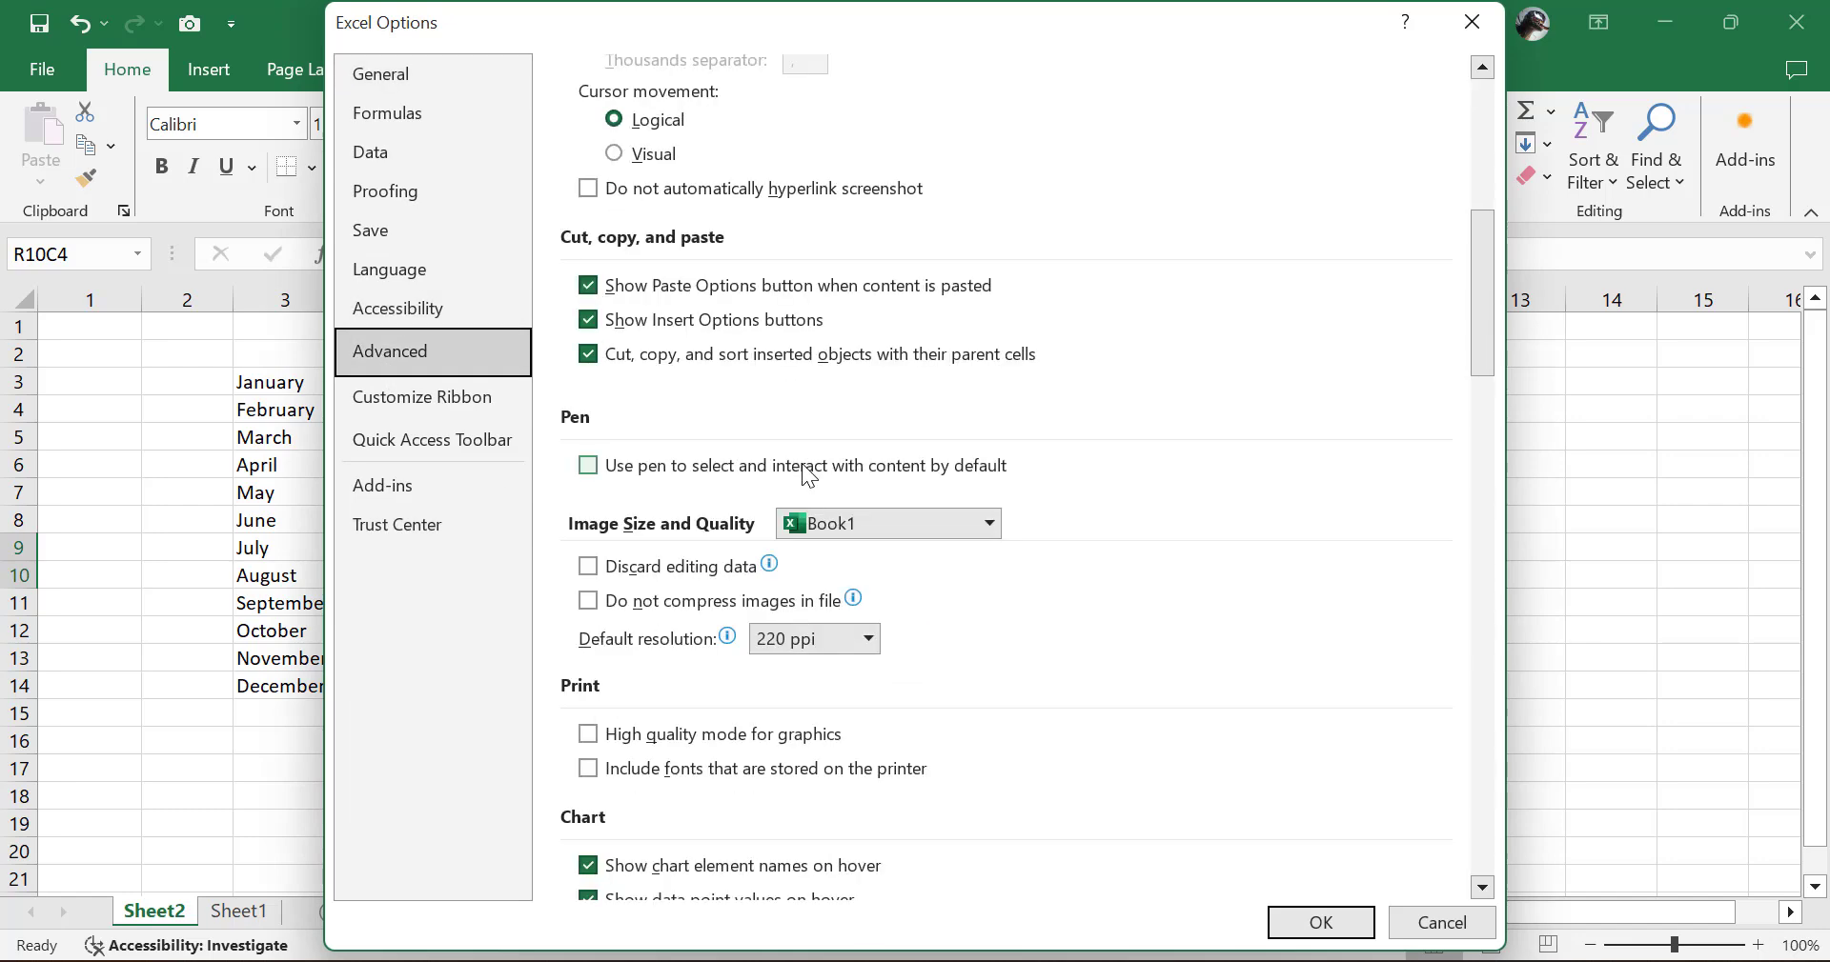
scroll(802, 463, down, 10)
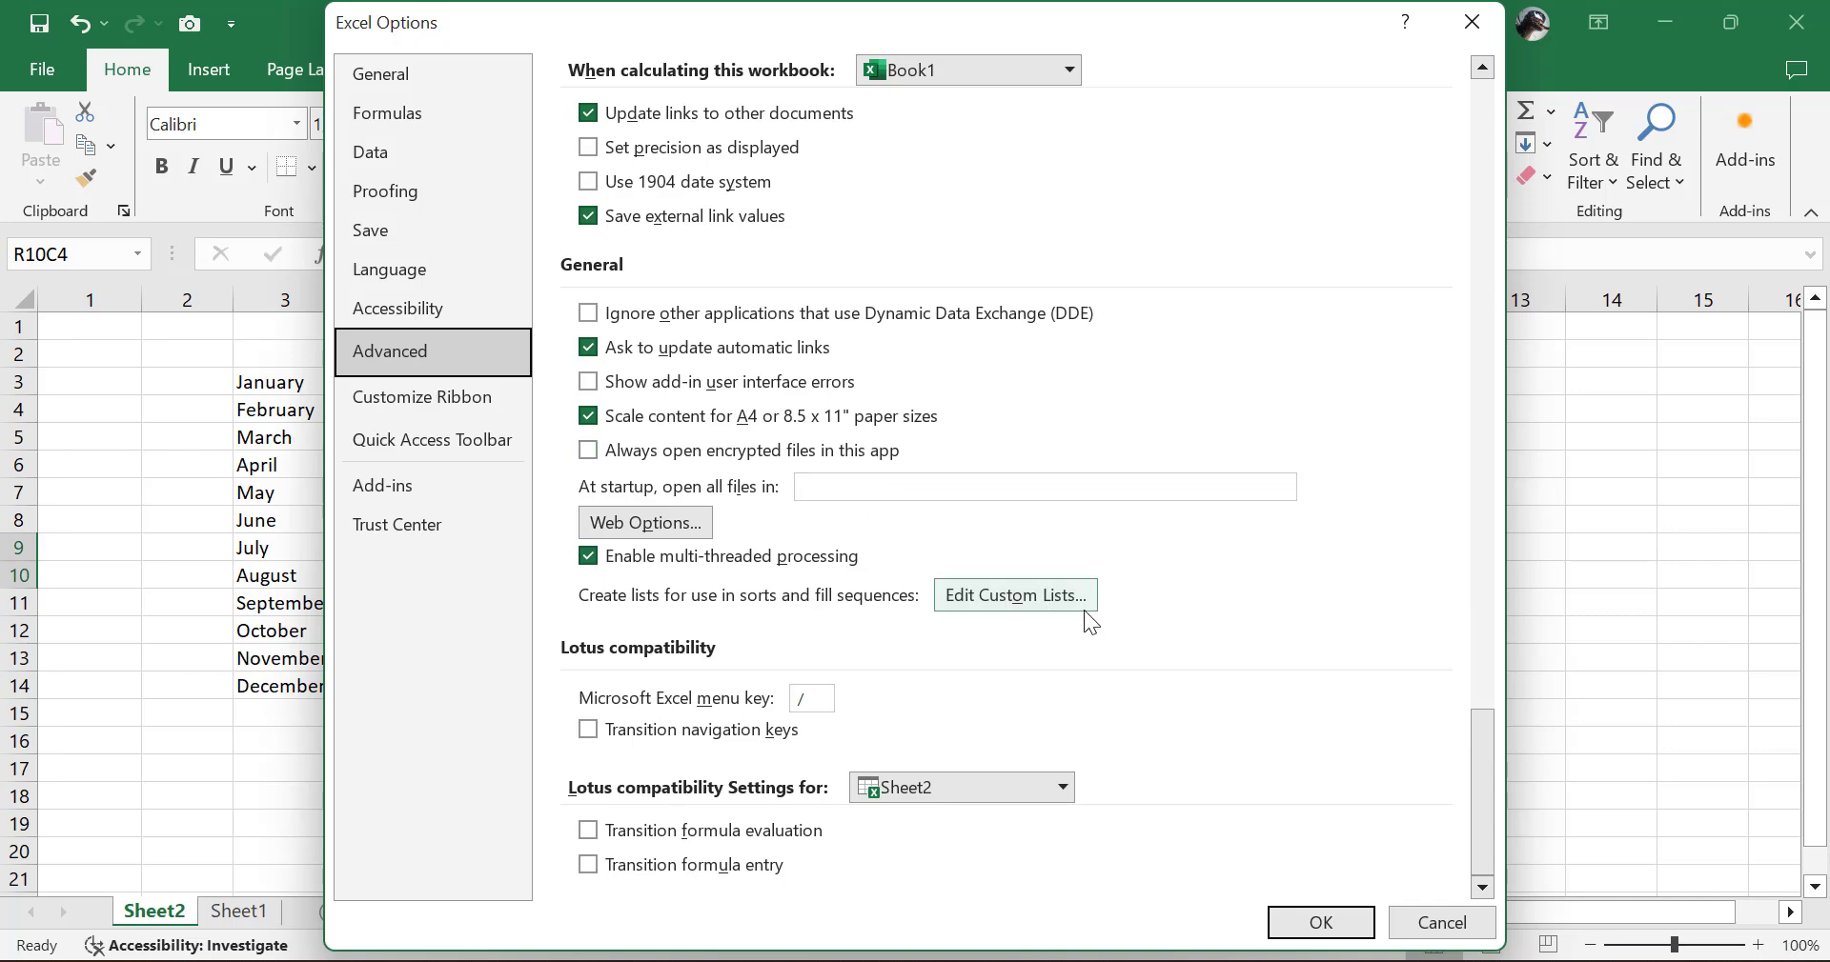
click(1012, 609)
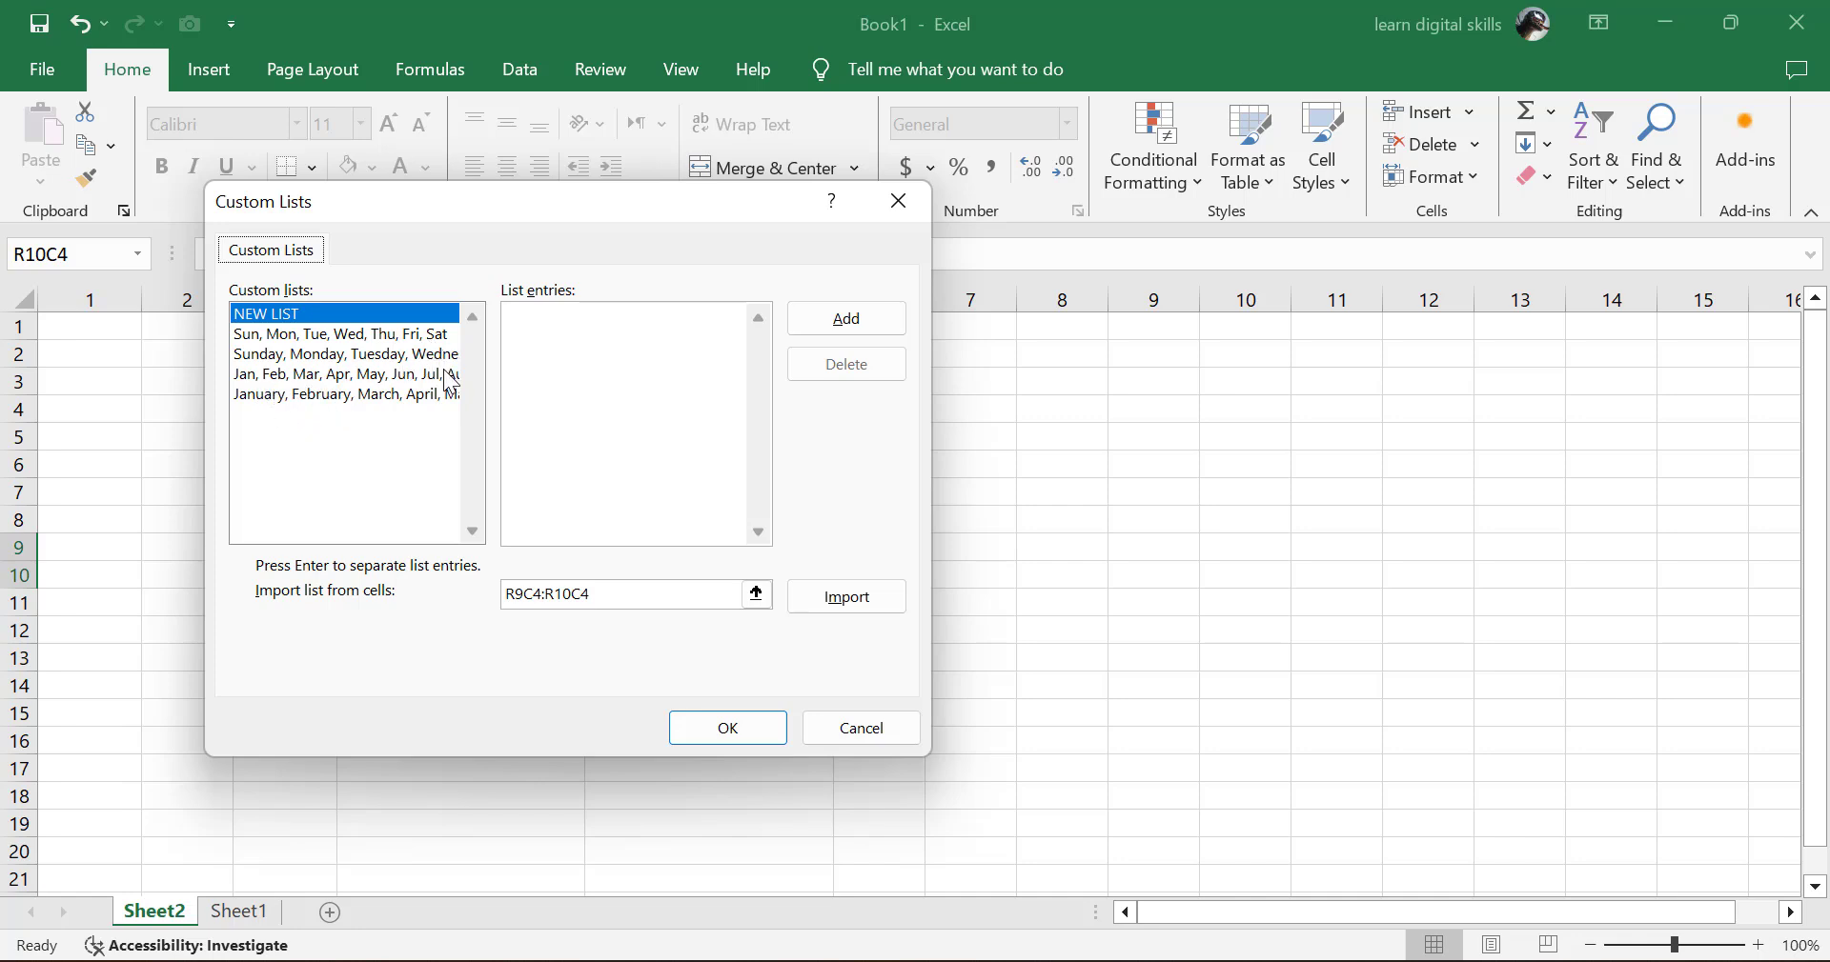
Add a new custom list with its own entries and save it in the program options
click(565, 326)
click(886, 328)
click(724, 728)
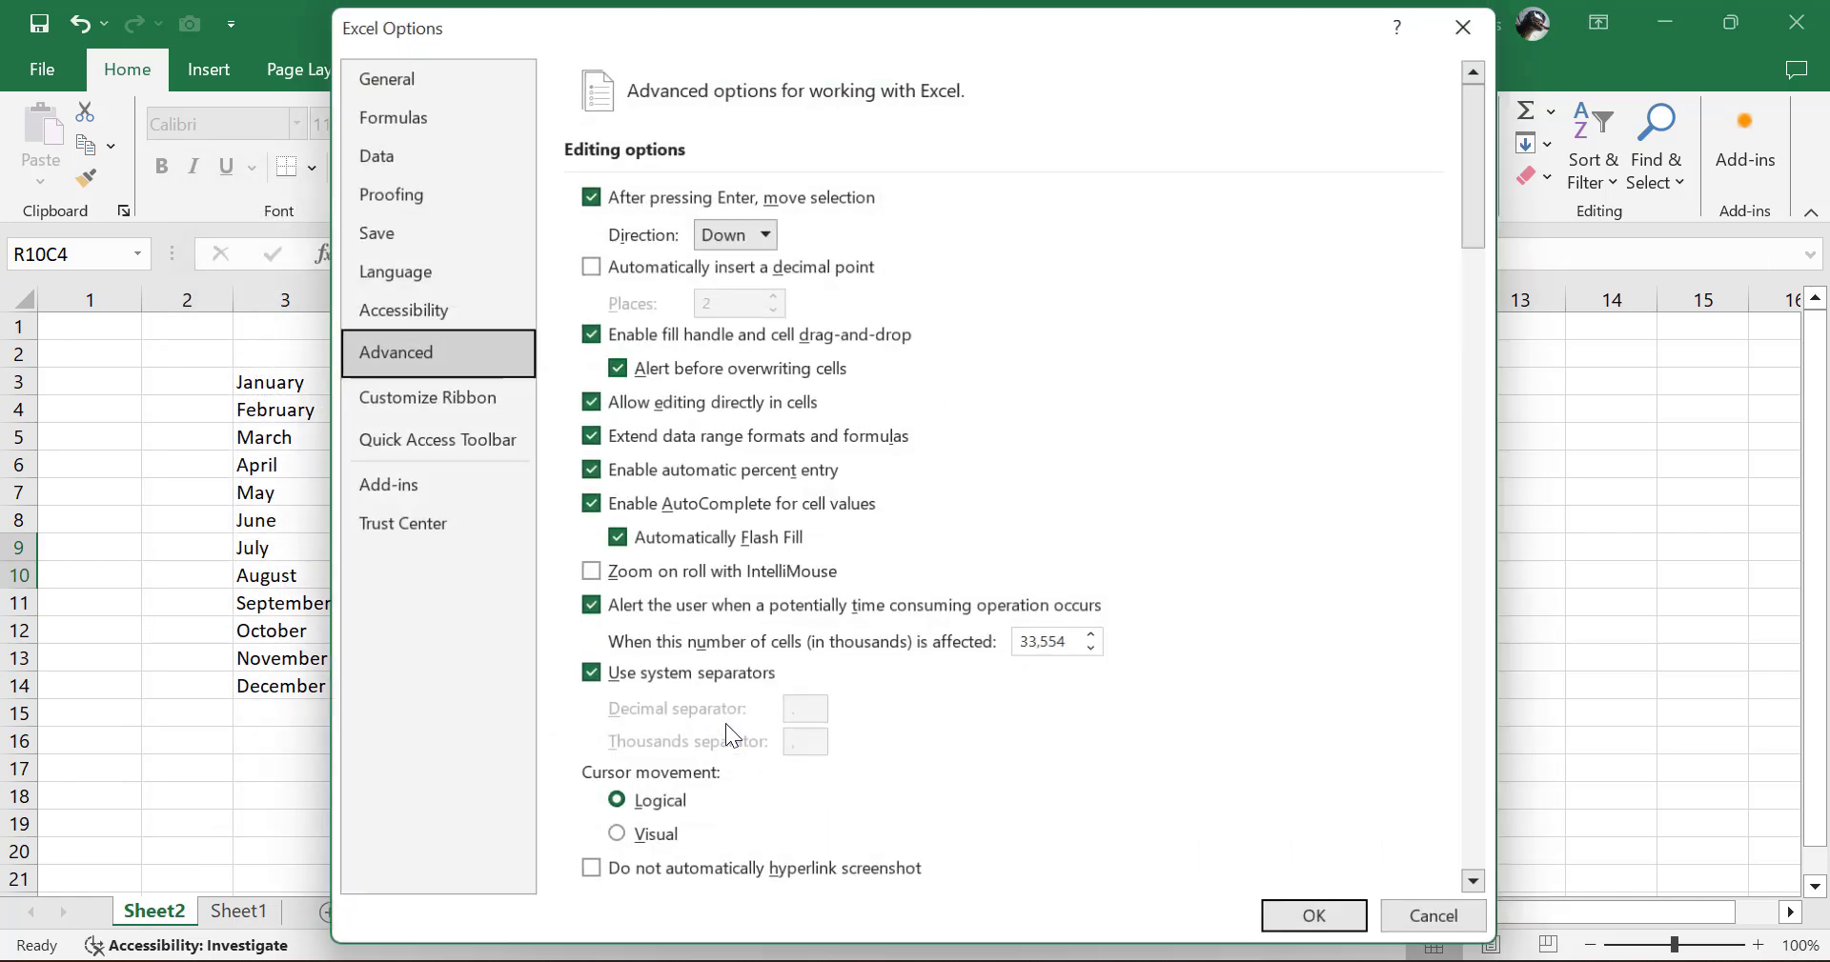
click(1283, 917)
click(495, 364)
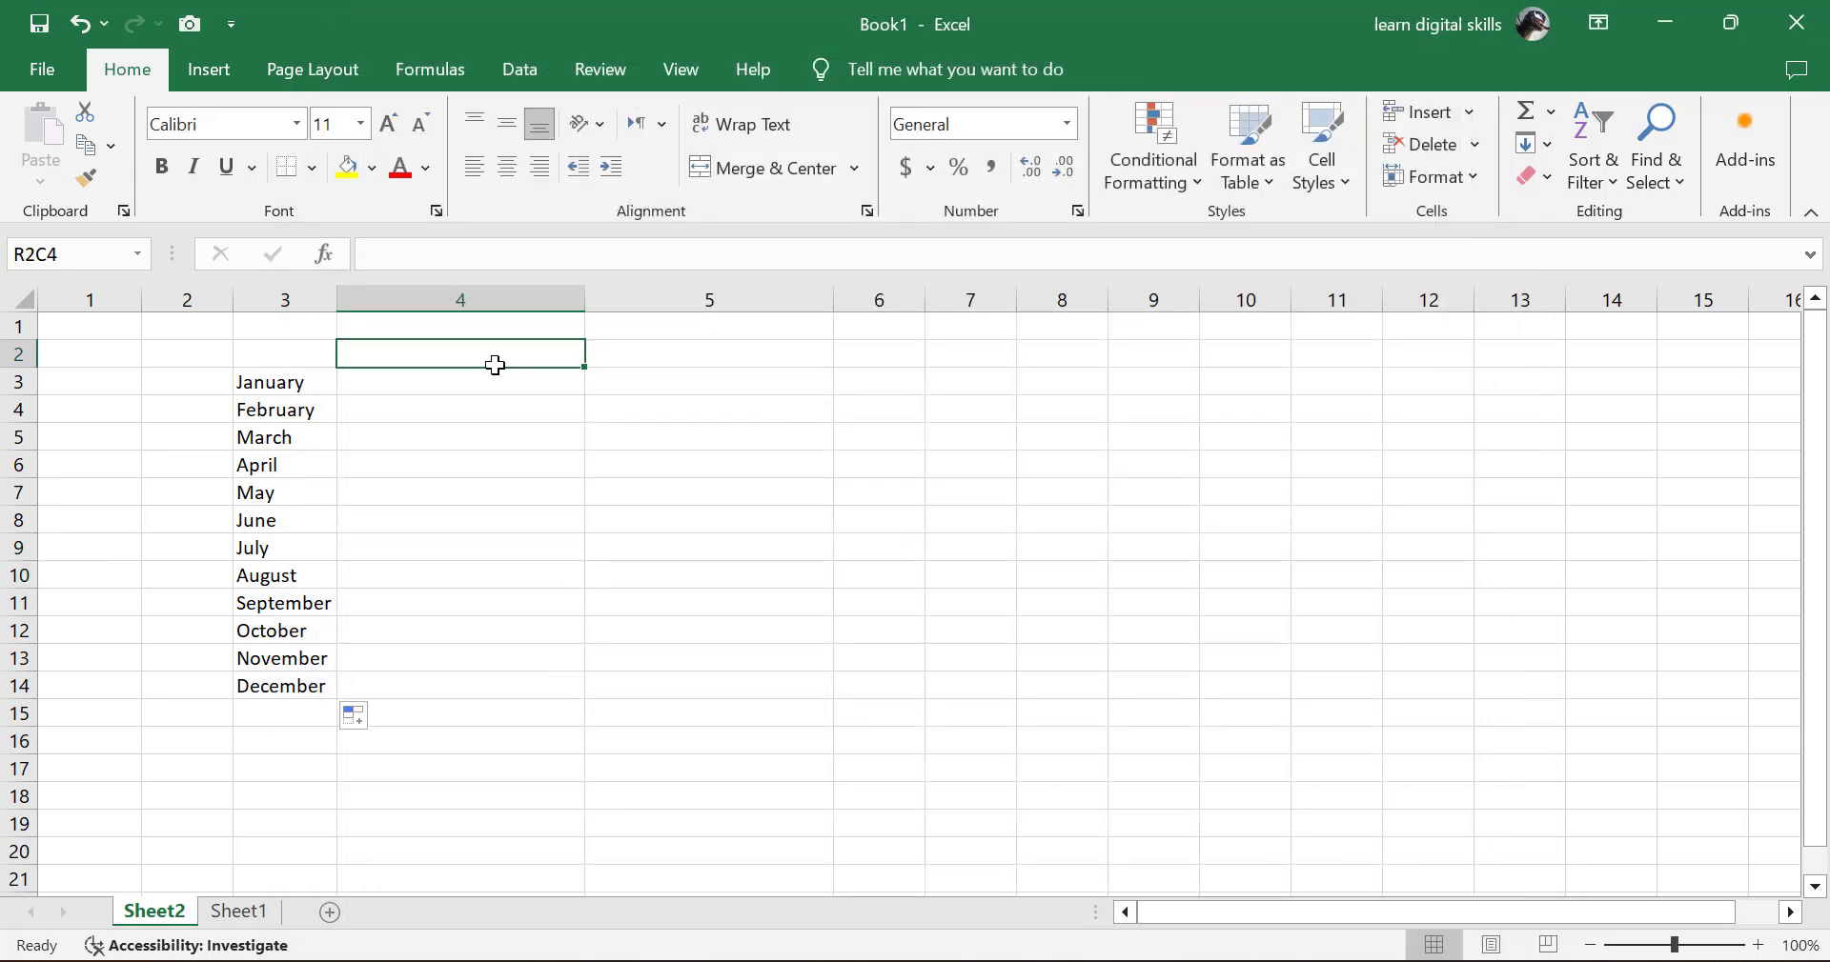